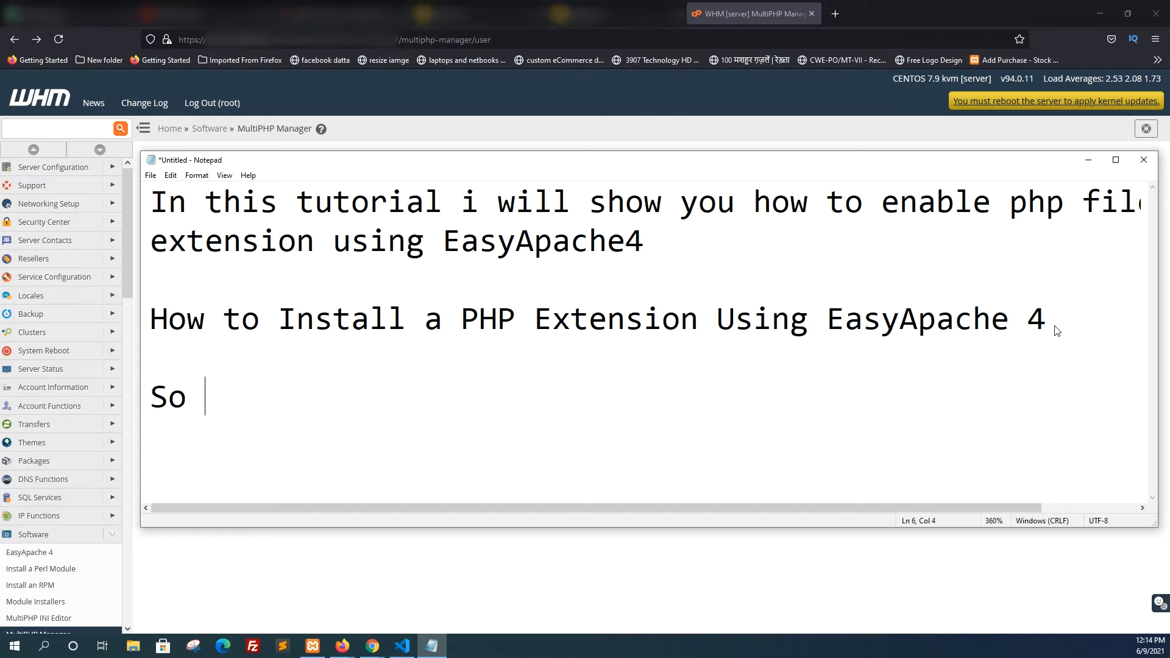
# Complete the introductory line in the note as "So Follow the steps:" and start a new line beneath it
pyautogui.write('the steps')
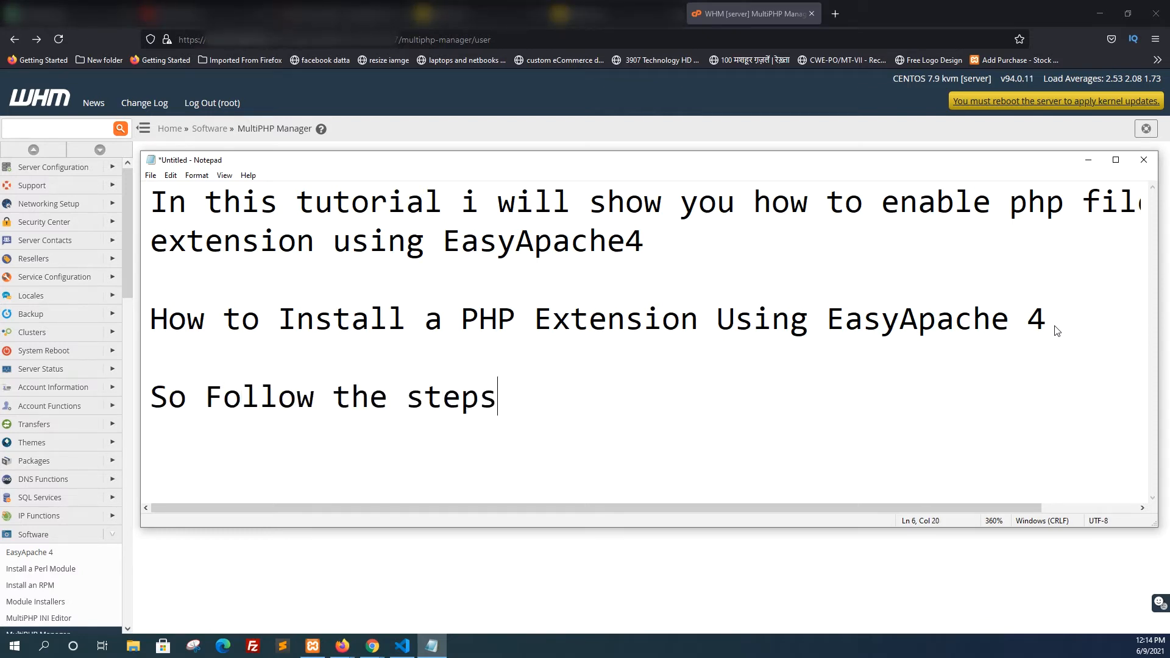
pyautogui.write(':')
pyautogui.press('Return')
# Write the first instruction in the note: "1. Login to your WHM as root as i already did."
pyautogui.write('1. Login to')
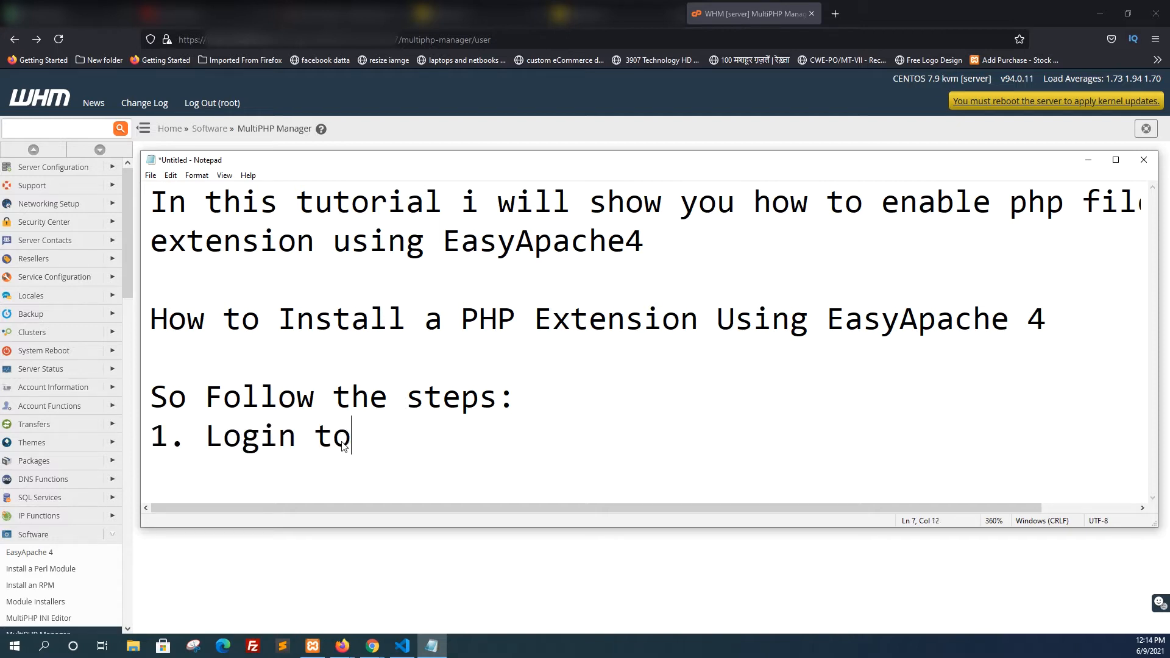
pyautogui.write(' your WH')
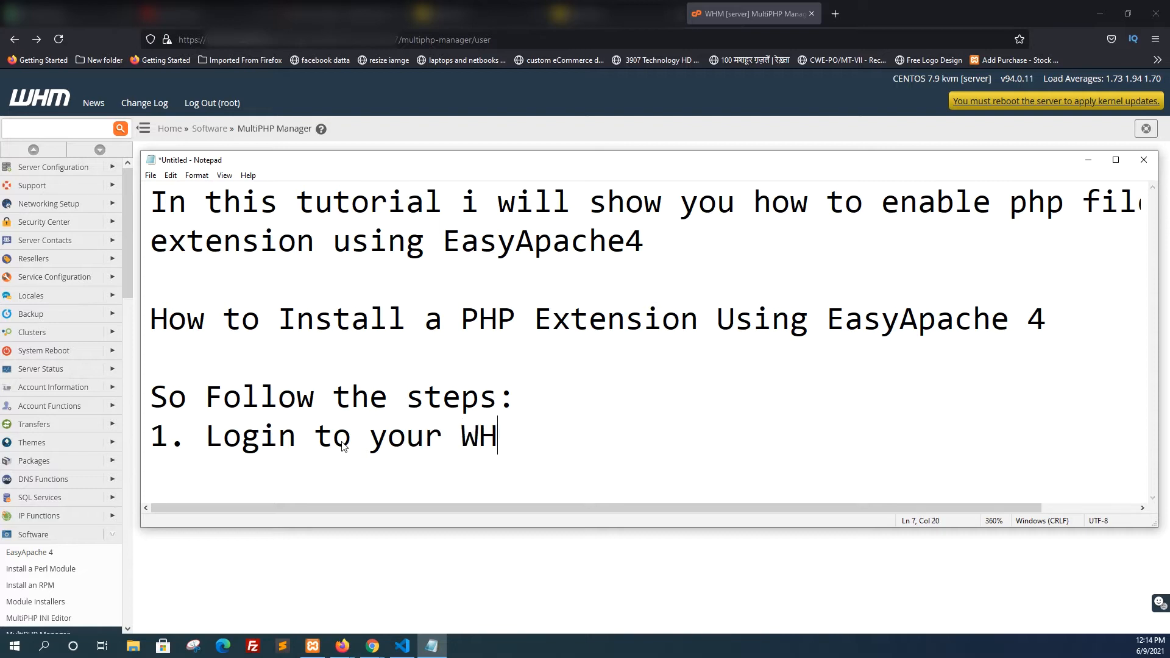
pyautogui.write('M as ')
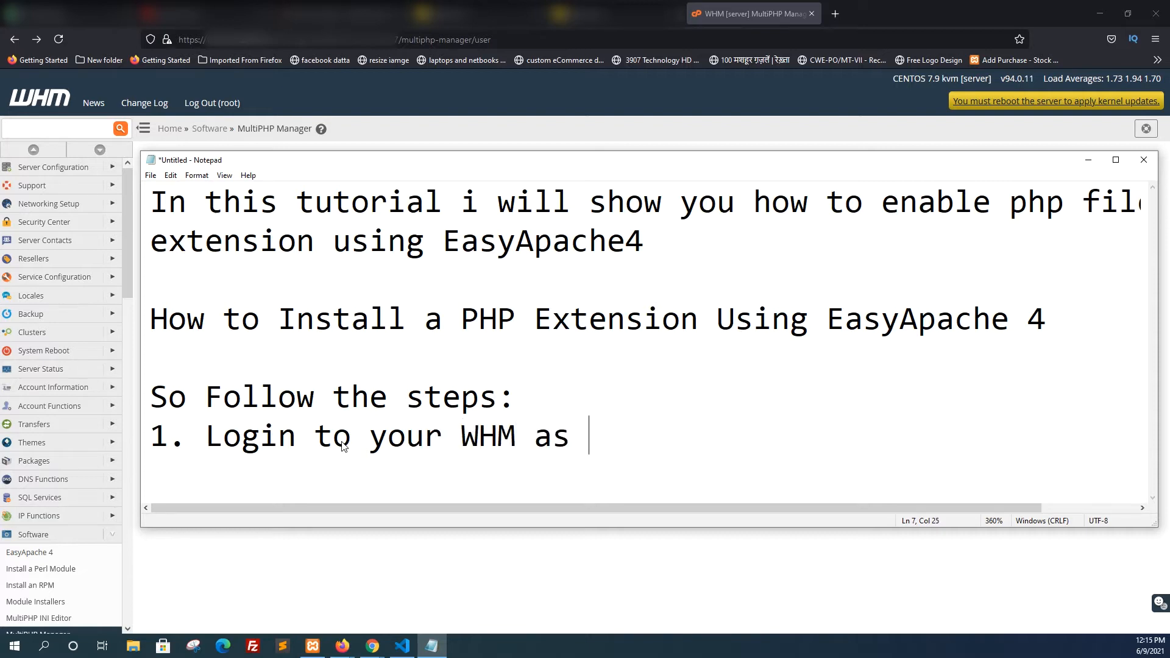
pyautogui.write('root as')
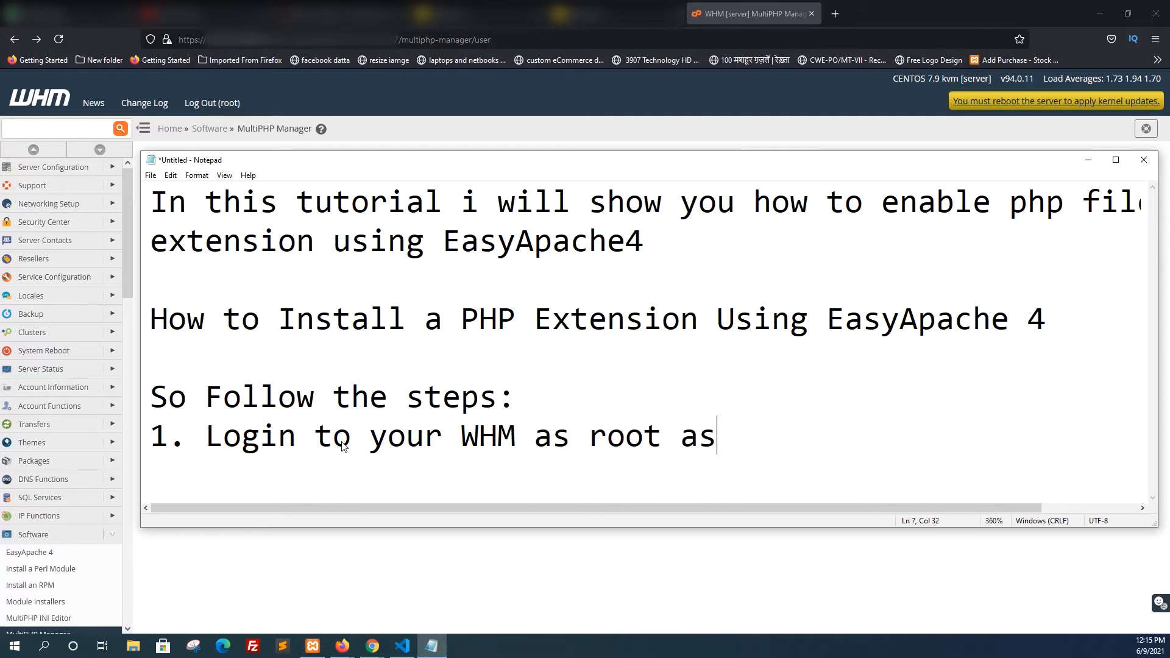
pyautogui.write(' i already')
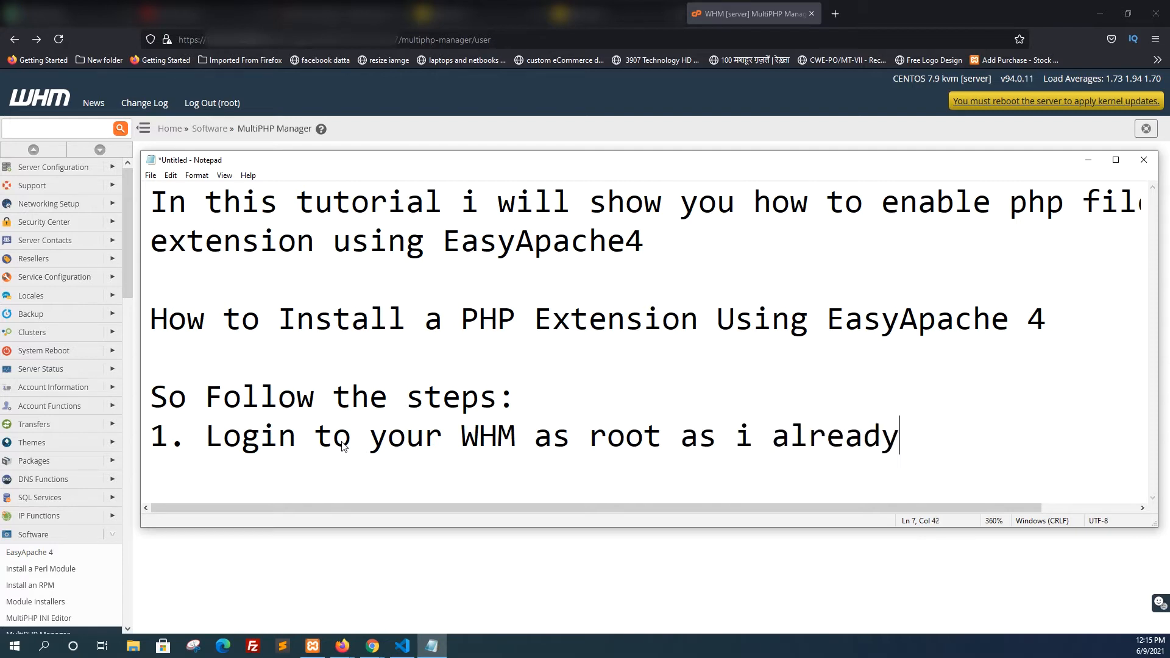
pyautogui.write(' did.')
pyautogui.press('Return')
# Begin the second instruction on the line below with "2. Type easyApache in"
pyautogui.write('2.')
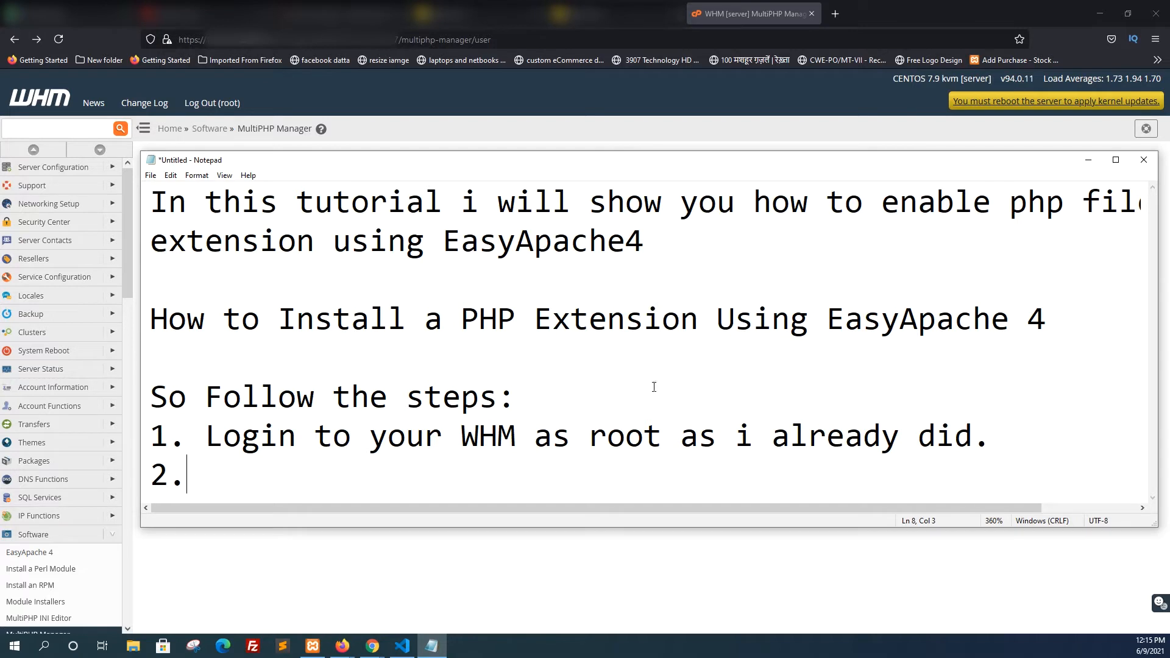
pyautogui.click(979, 438)
pyautogui.click(995, 442)
pyautogui.click(253, 481)
pyautogui.write('Type easy')
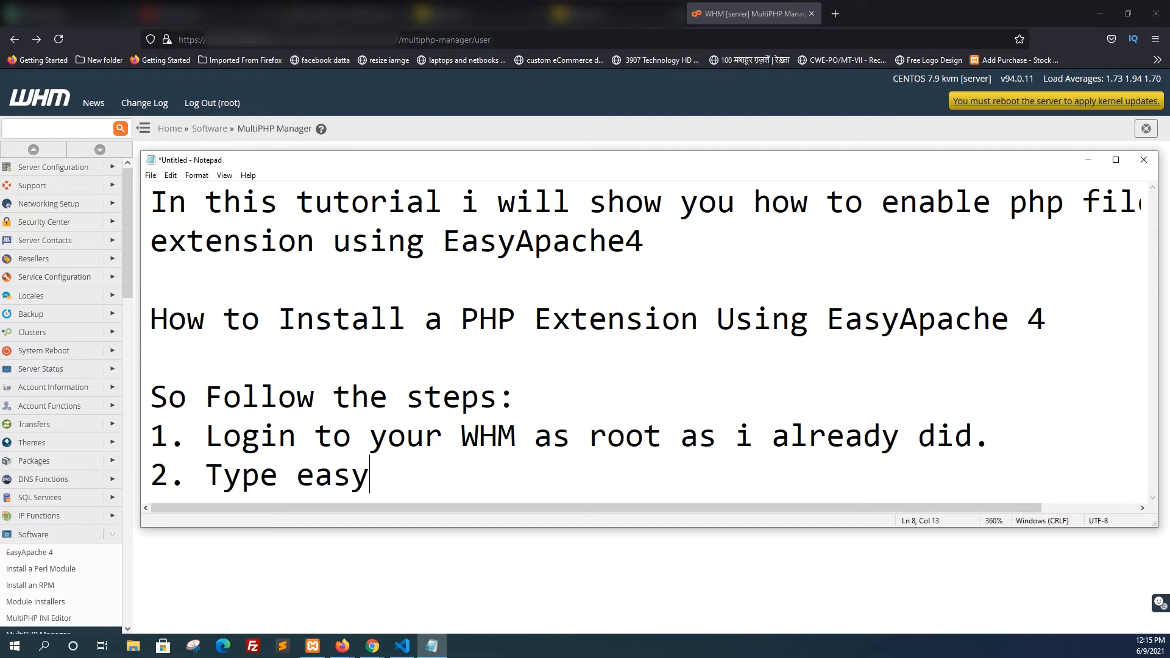
pyautogui.write(' Apache in s')
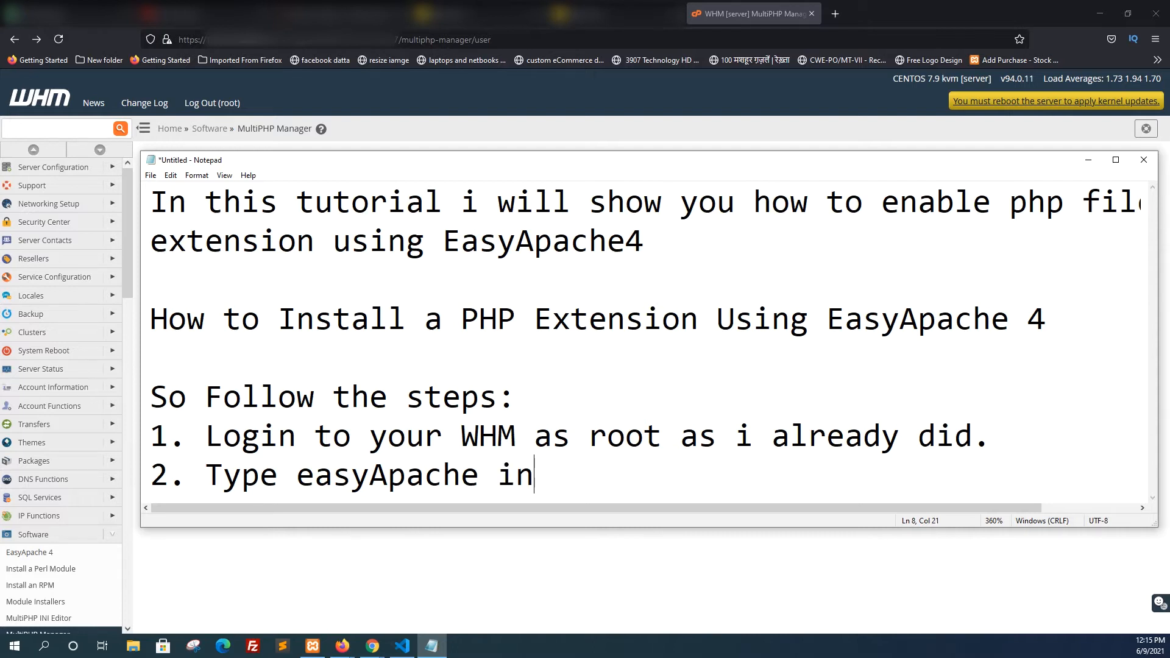
# Continue the second instruction so it reads "2. Type easyApache into search field in the top"
pyautogui.press('BackSpace')
pyautogui.press('BackSpace')
pyautogui.write('to se')
pyautogui.write('ach')
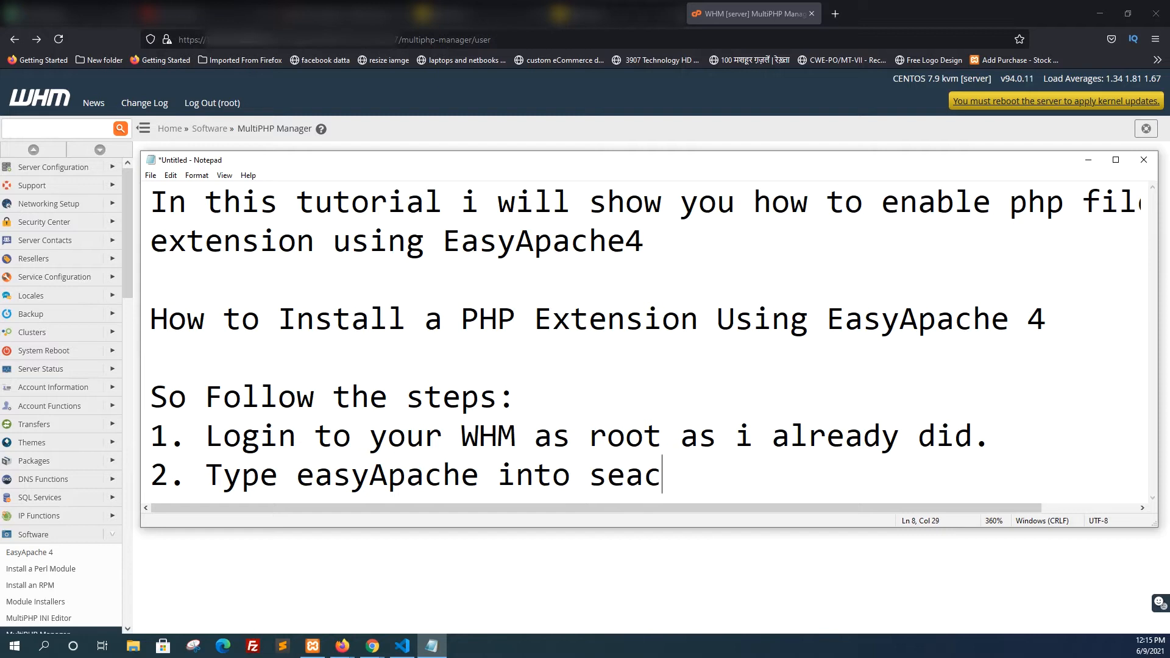
pyautogui.press('BackSpace')
pyautogui.write('r')
pyautogui.press('BackSpace')
pyautogui.press('BackSpace')
pyautogui.write('rch field')
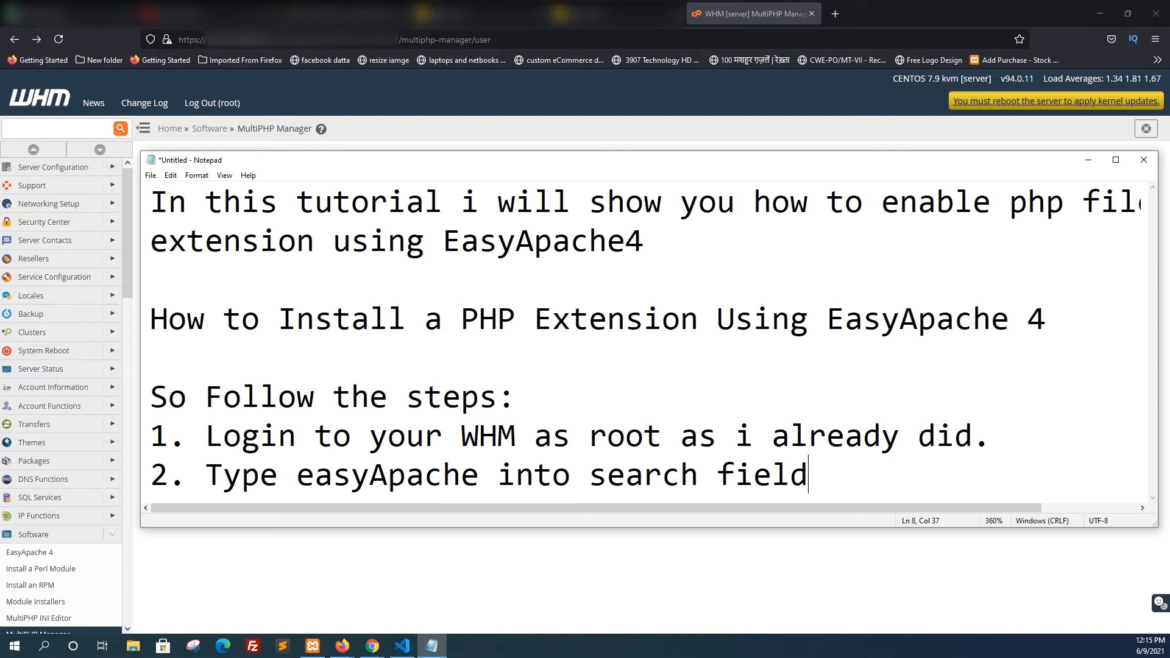
pyautogui.write(' in the top')
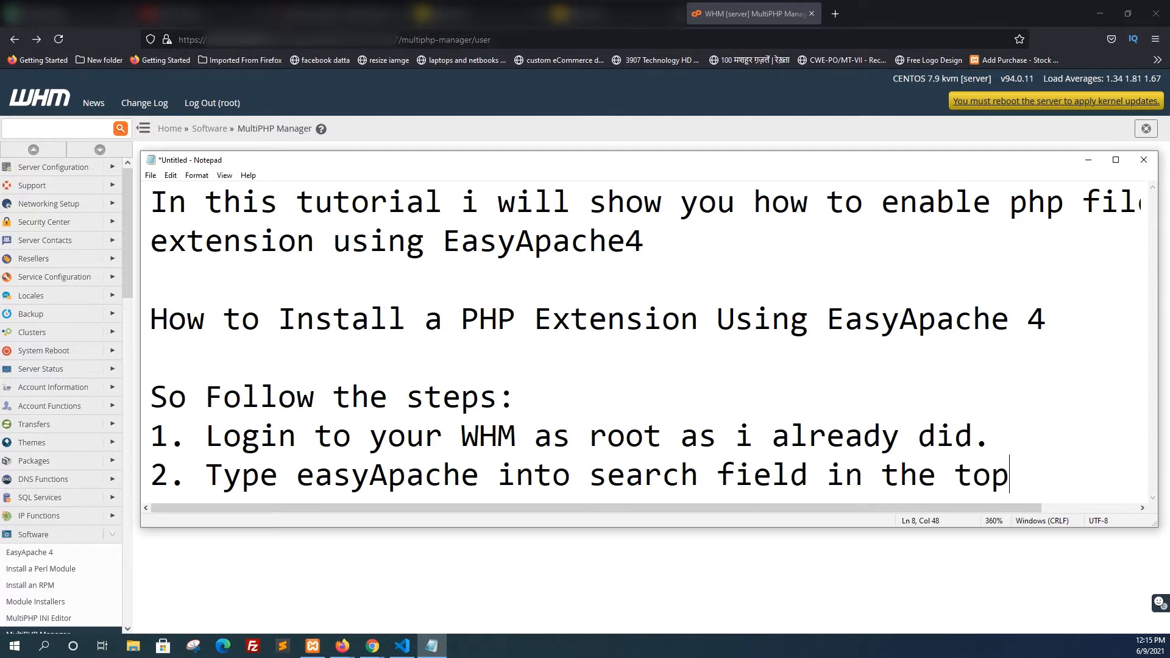
# Finish the second instruction with "Left of WHM." on an indented line and add the number "3." below it
pyautogui.press('Return')
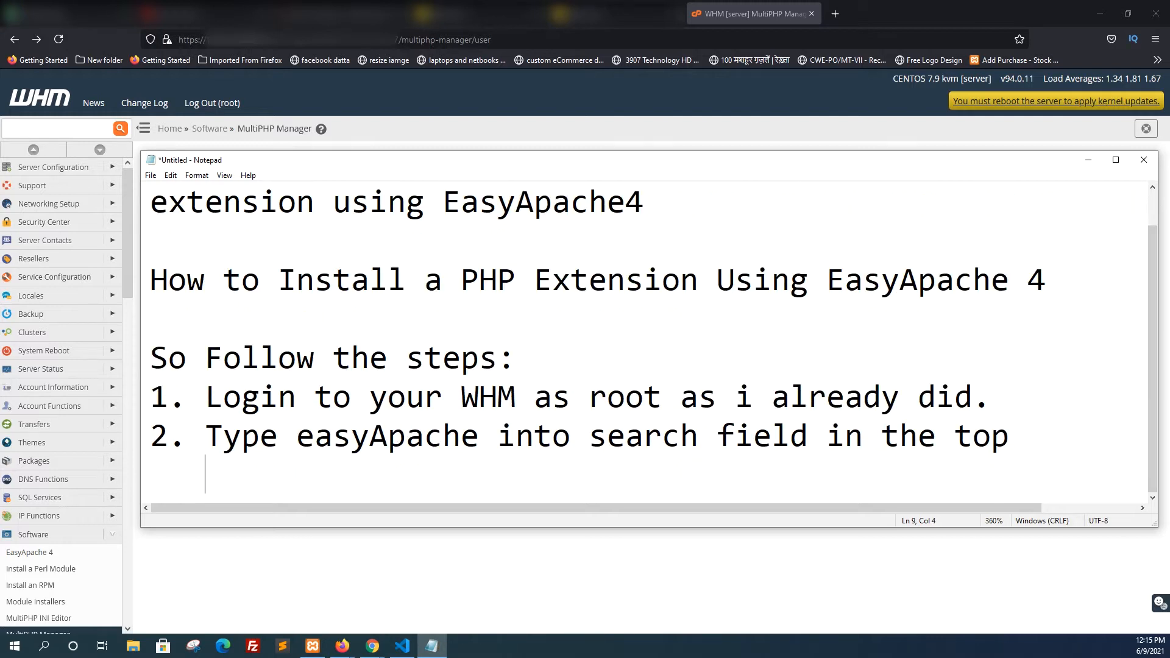
pyautogui.write('Left of WHM.')
pyautogui.press('Return')
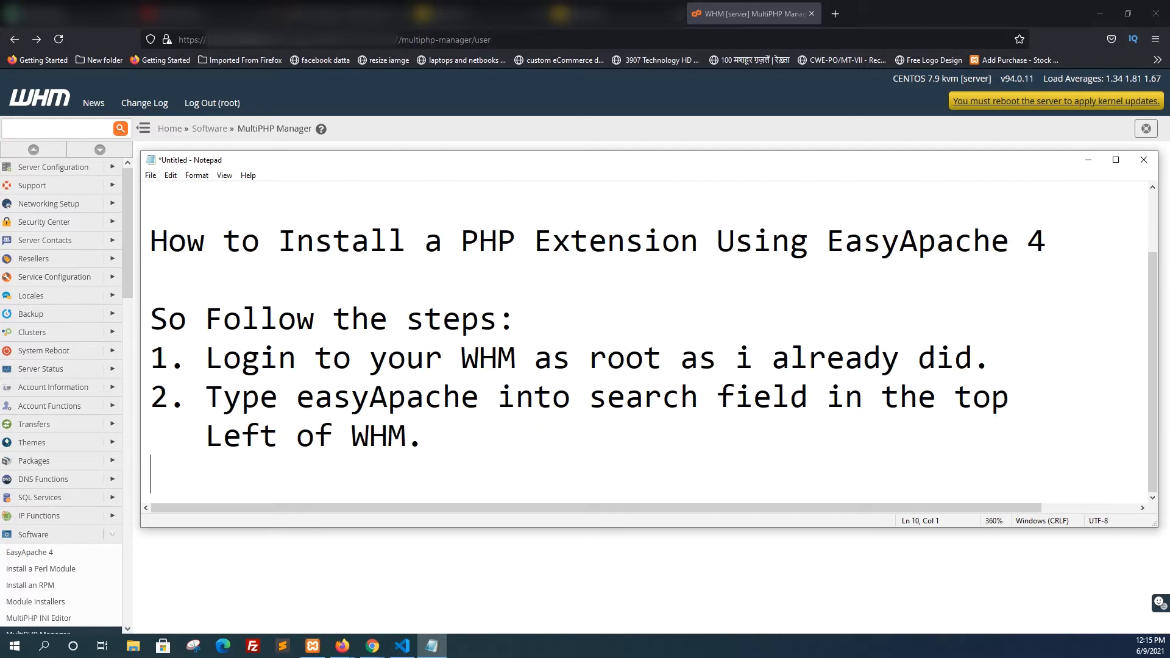
pyautogui.write('3.')
# Append "also you can find it under Software Section." to the second instruction, with "Software Section." on its own indented line
pyautogui.click(436, 436)
pyautogui.write('also you')
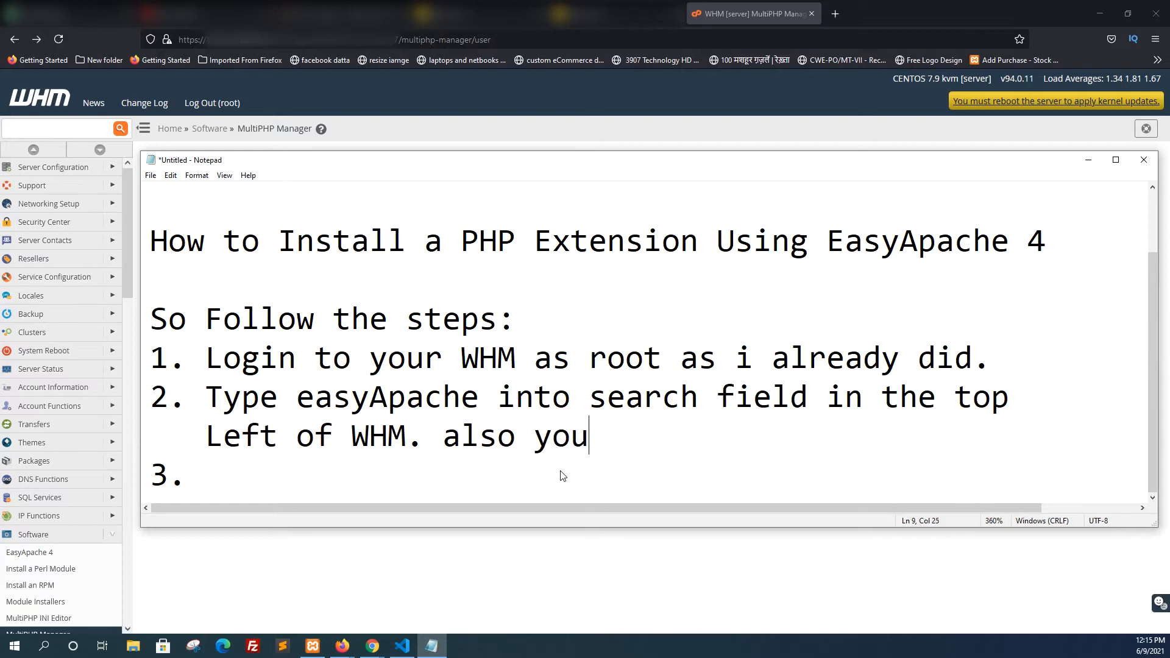
pyautogui.write(' can find')
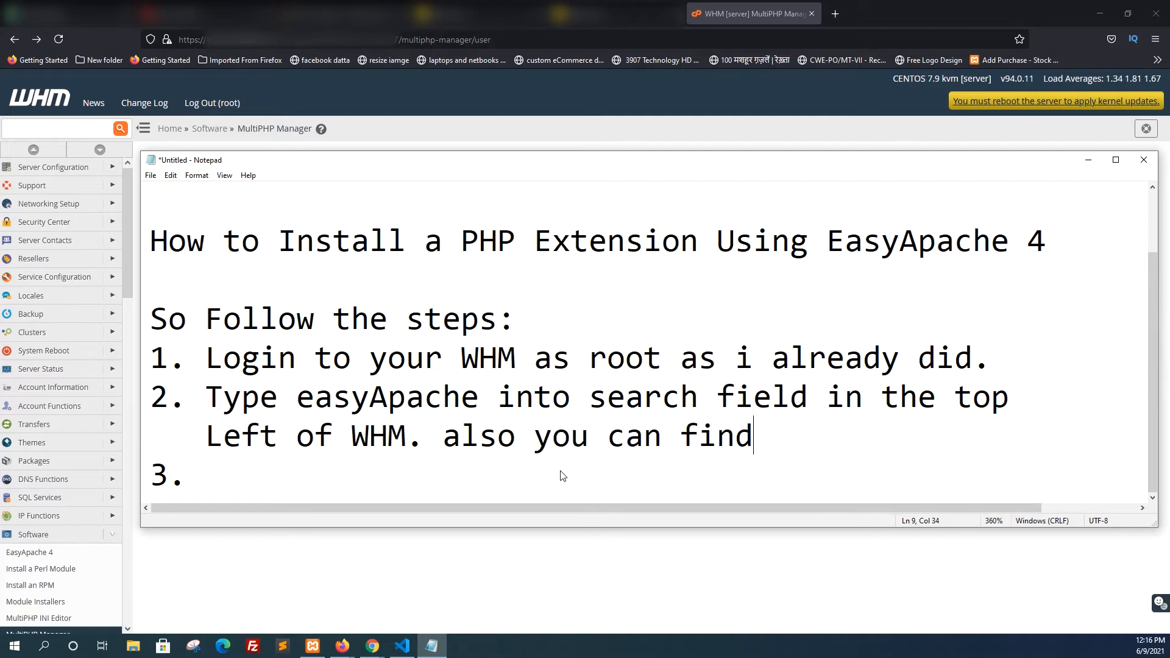
pyautogui.write(' it under')
pyautogui.press('Return')
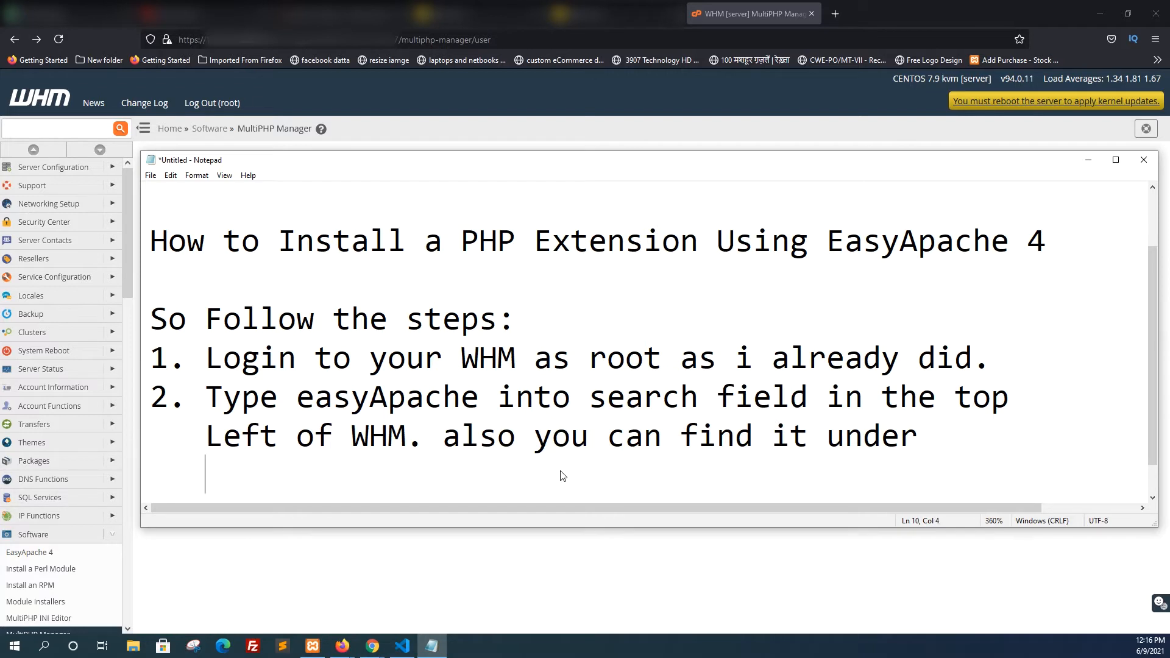
pyautogui.write('Software')
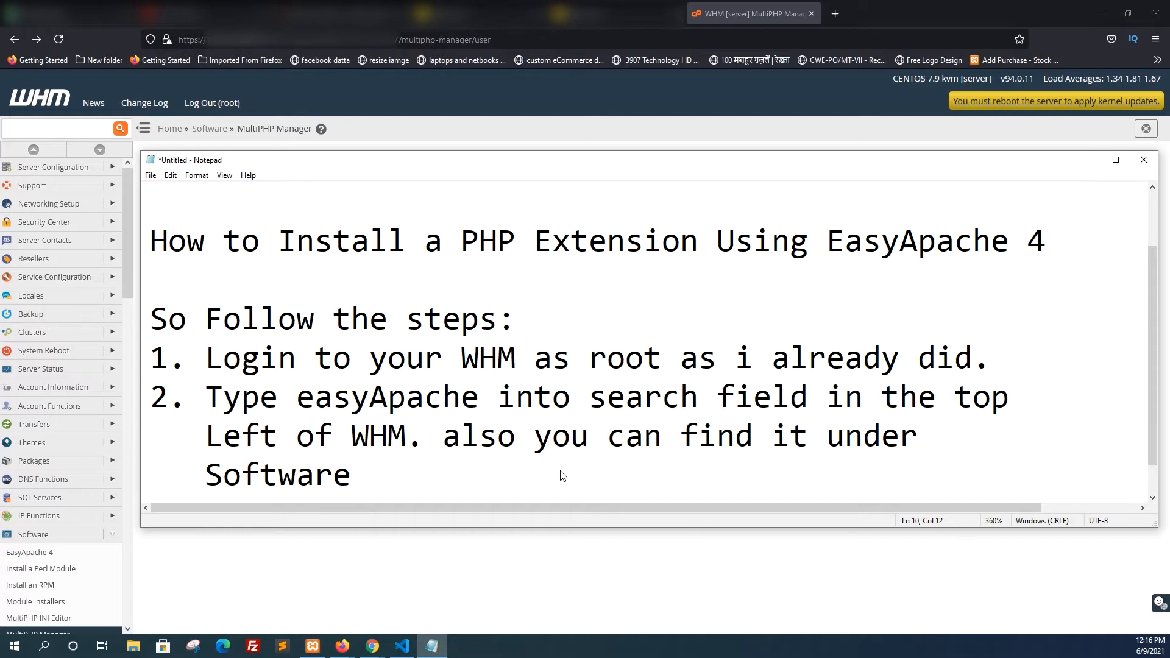
pyautogui.write(' Section.')
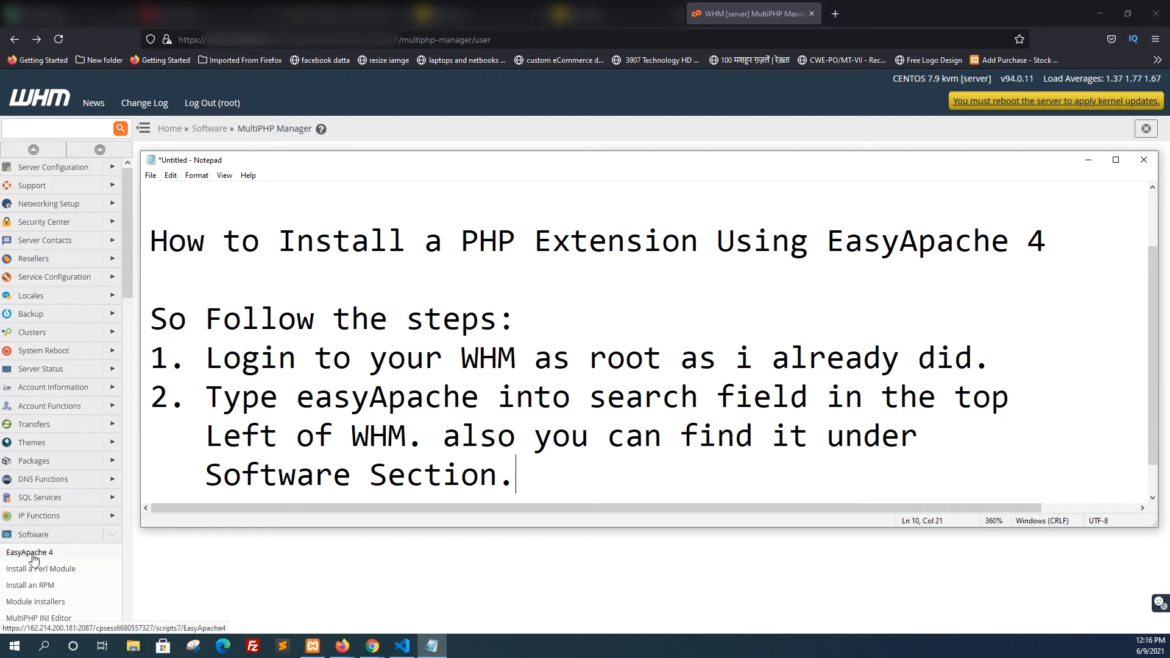
# Switch to WHM, search its navigation for "easy", and open EasyApache 4 through the Software section
pyautogui.click(47, 129)
pyautogui.write('easty')
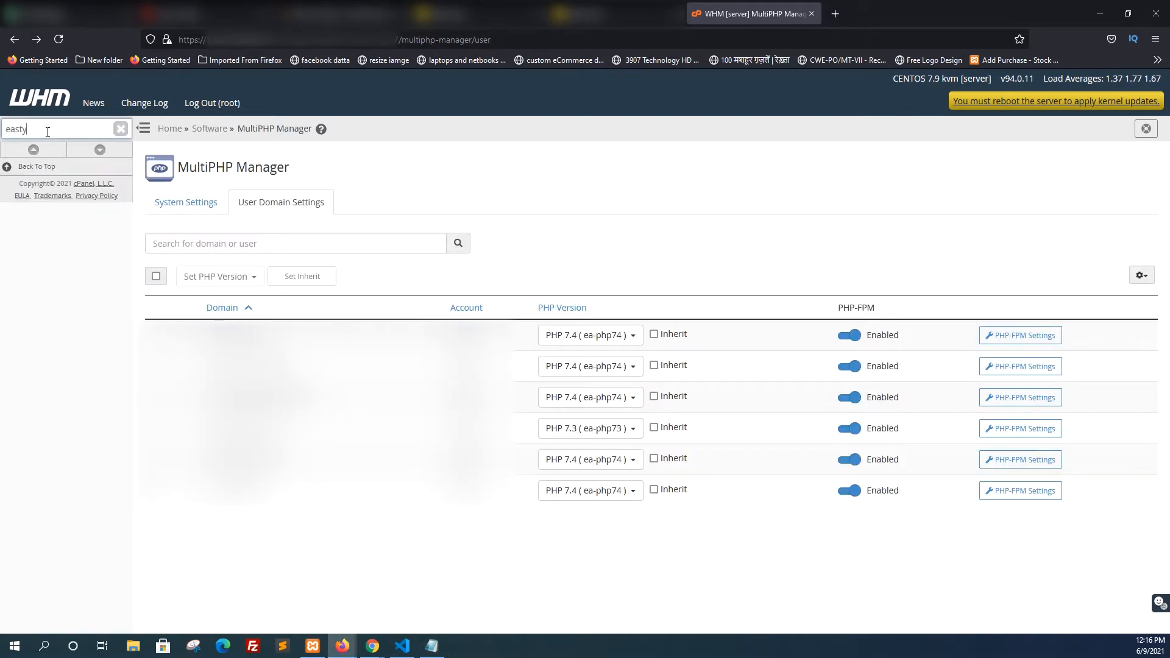
pyautogui.press('BackSpace')
pyautogui.press('BackSpace')
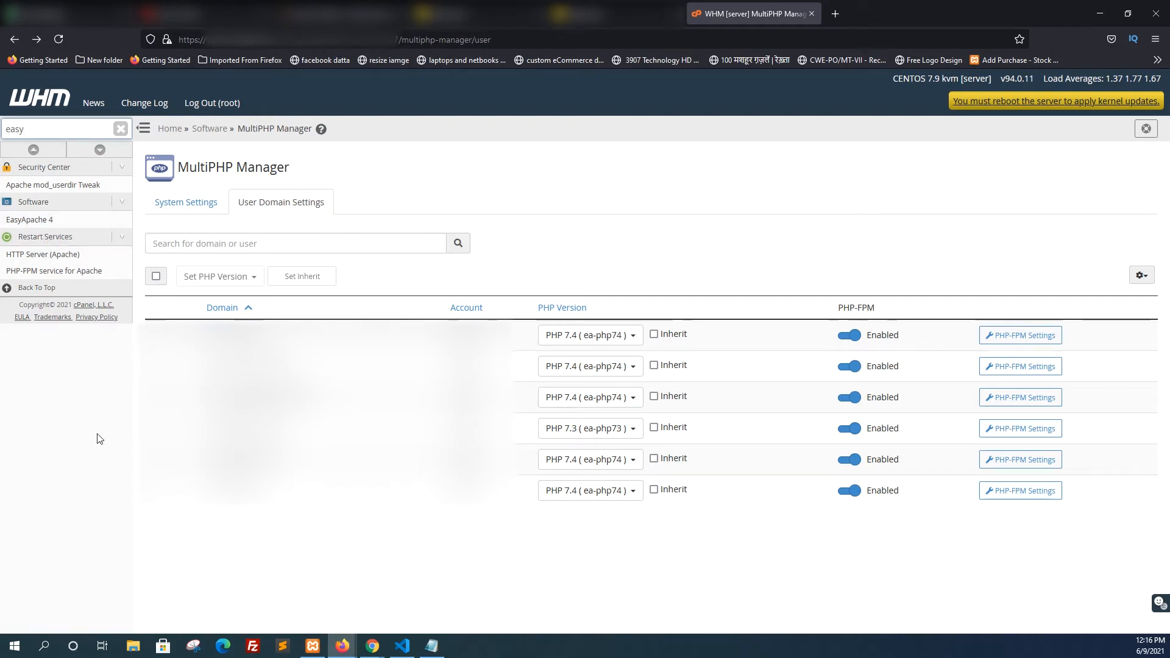
pyautogui.click(71, 206)
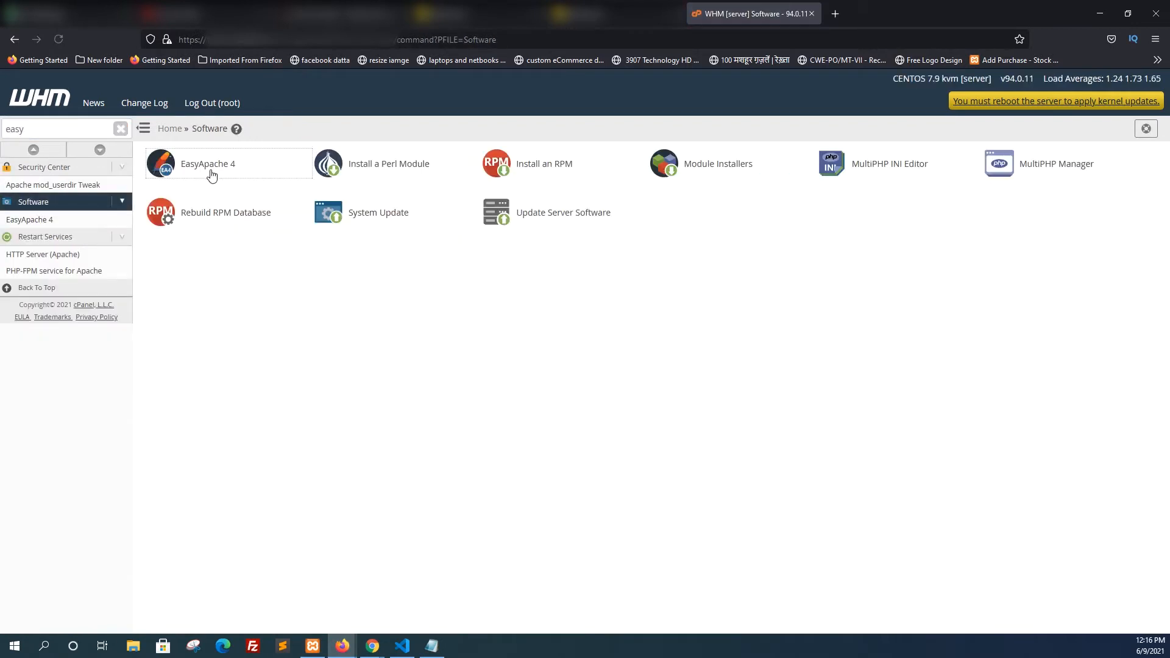
# Switch back to Notepad, move its window below the EasyApache 4 heading, and start a new item "3." after "Software Section."
pyautogui.click(431, 645)
pyautogui.moveTo(385, 81); pyautogui.dragTo(385, 270)
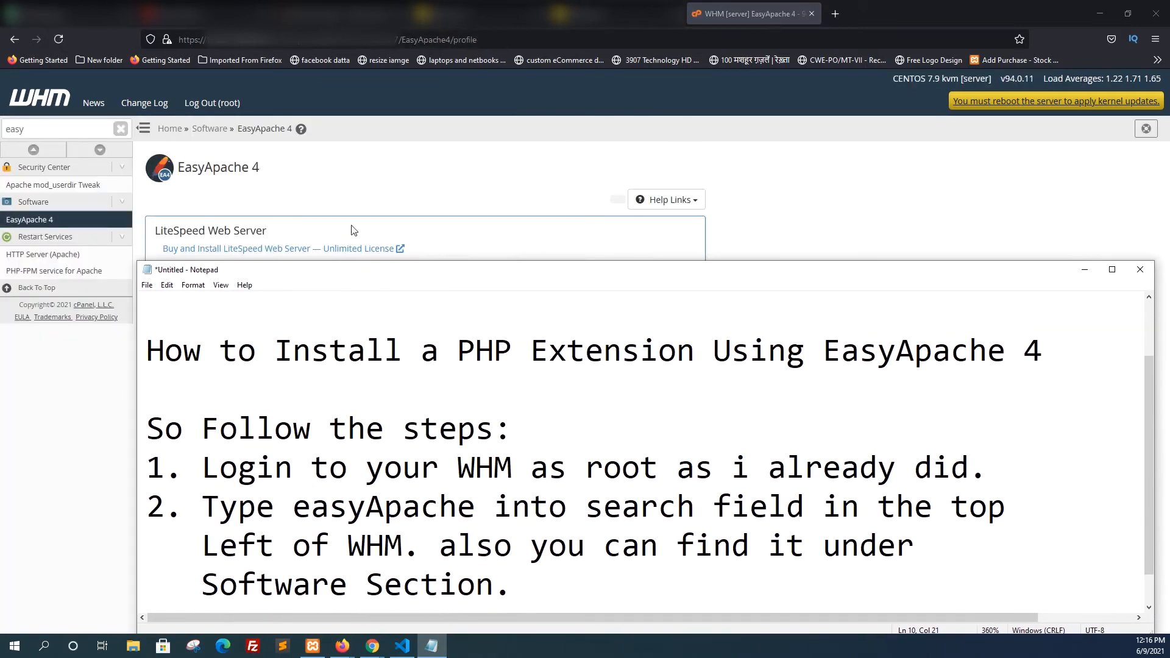
pyautogui.press('Return')
pyautogui.write('3. ')
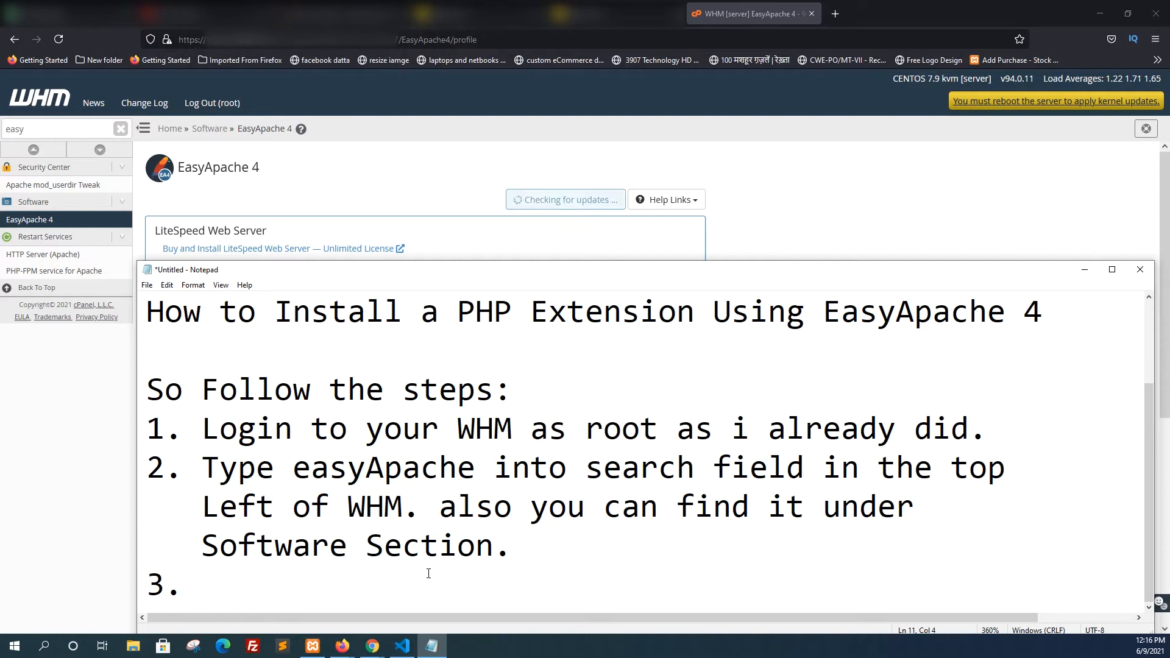
pyautogui.write('In th')
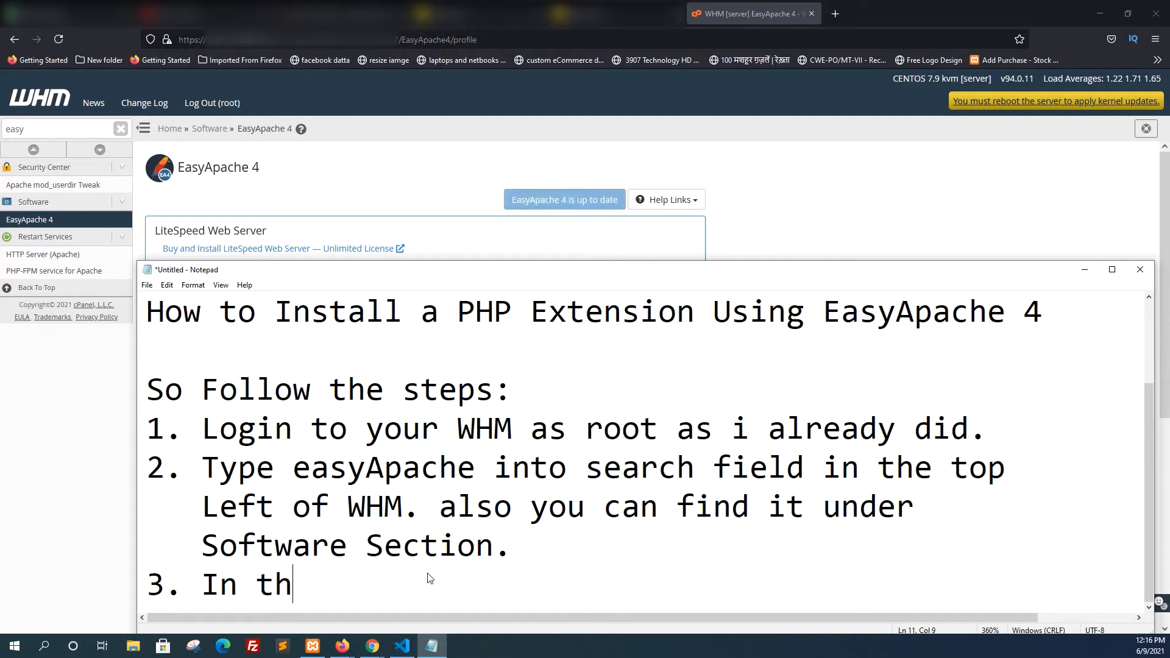
pyautogui.write('e curren')
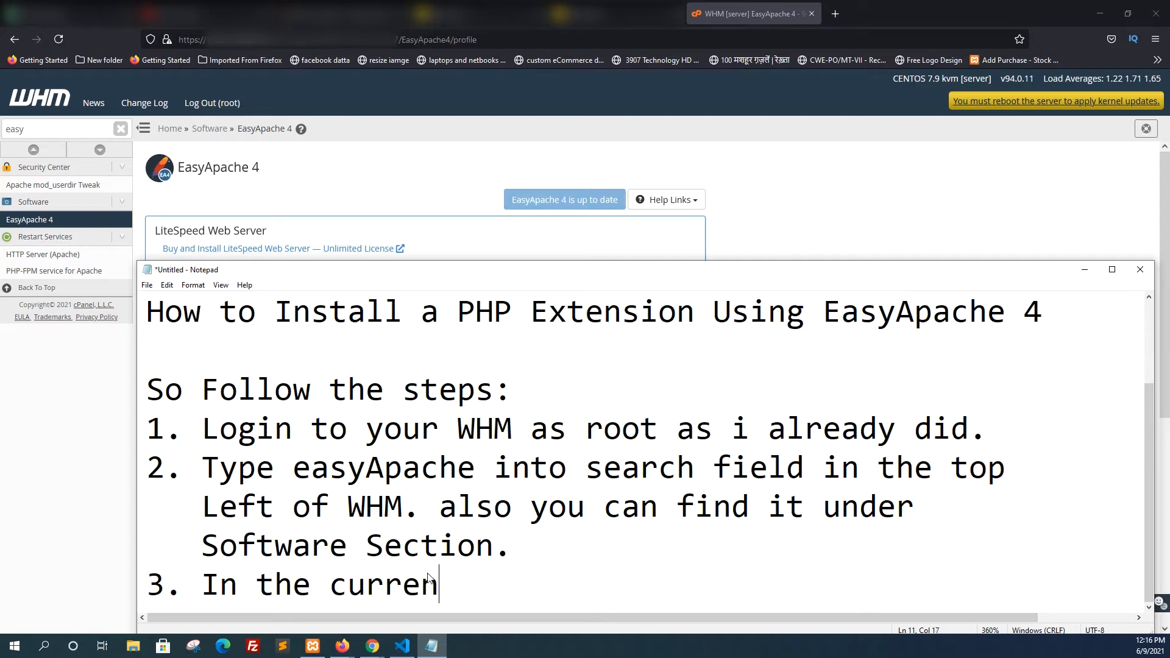
pyautogui.write('tly')
# Write the first line of the third instruction: "In the currently installed packages section, click"
pyautogui.write('in')
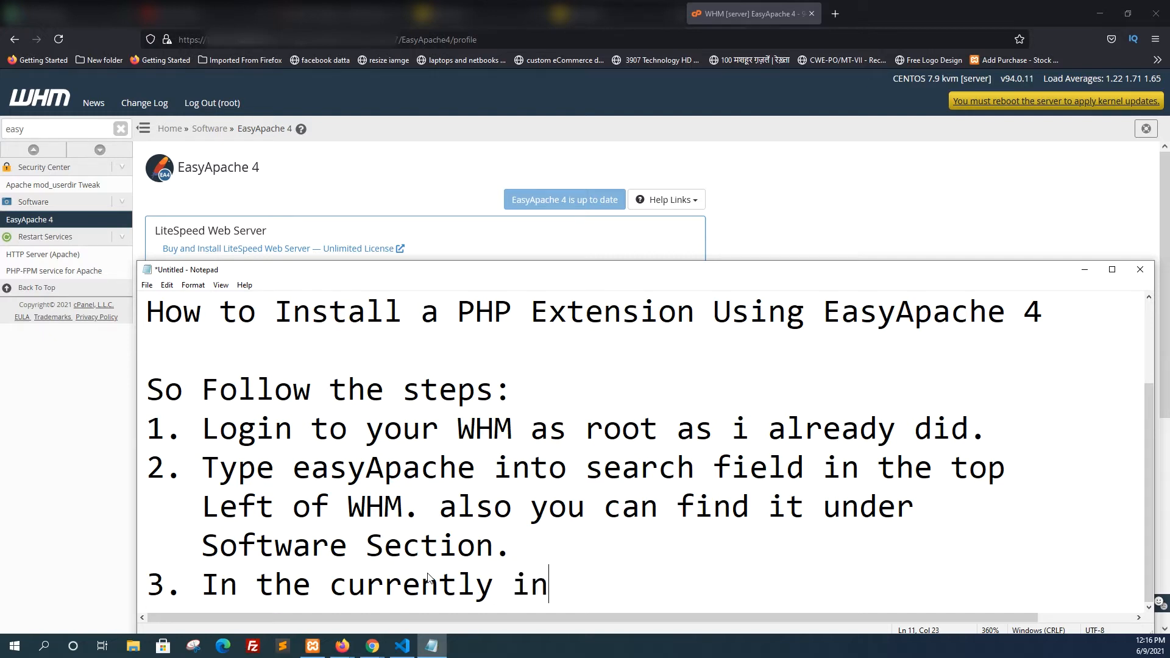
pyautogui.write('stalled pa')
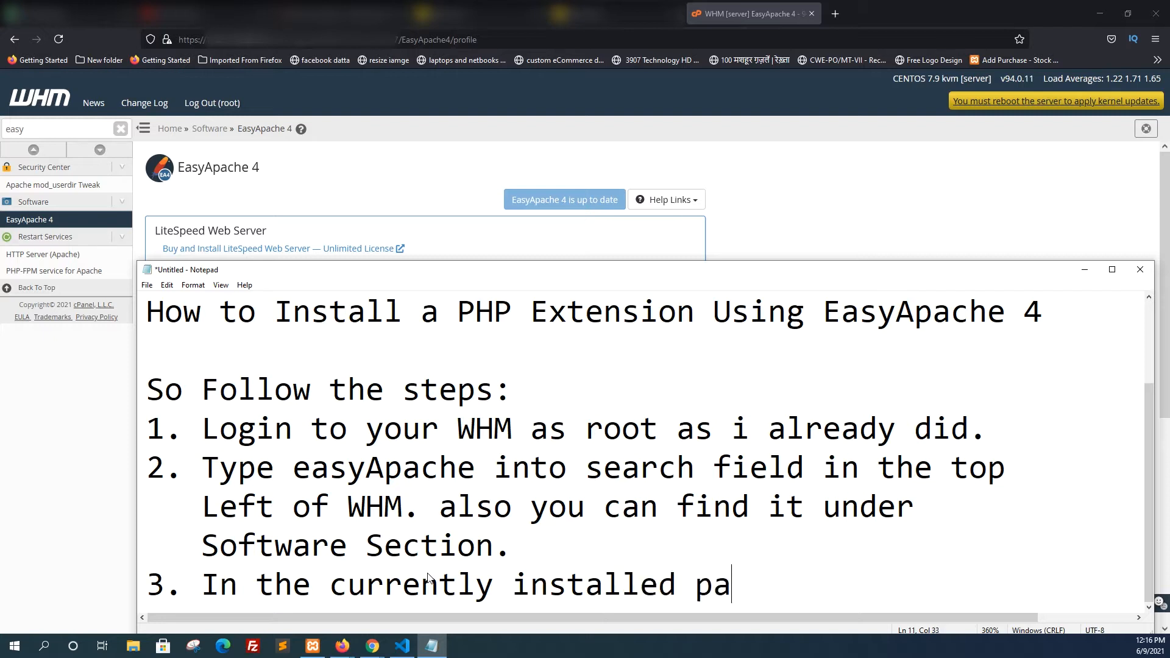
pyautogui.write('ckage')
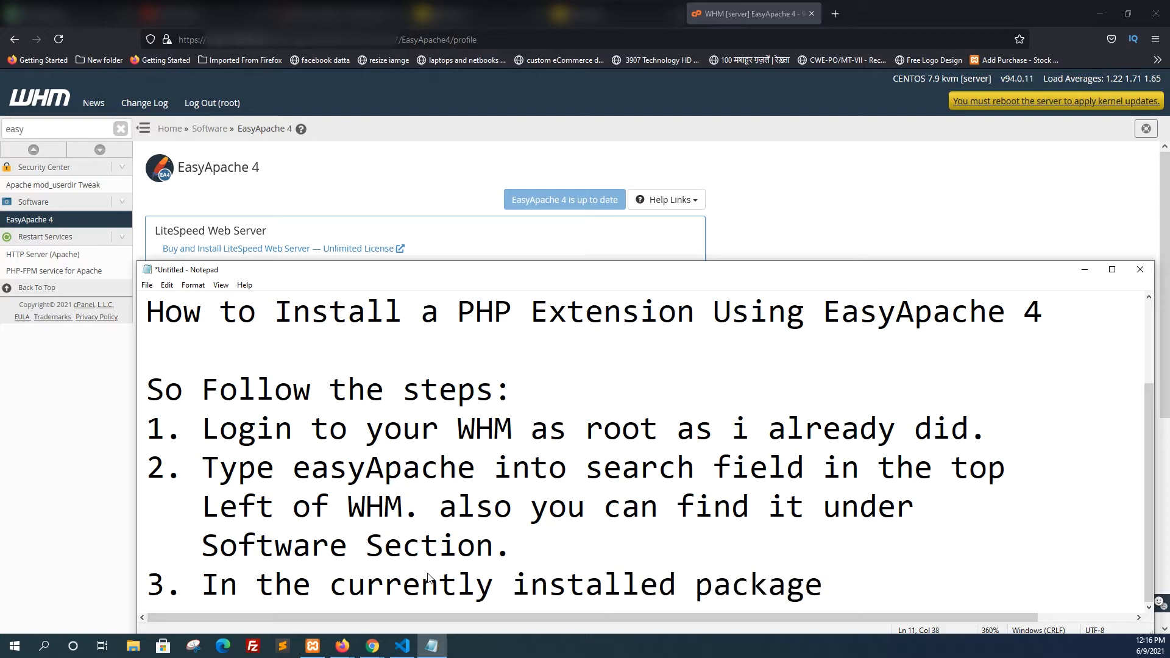
pyautogui.write('s sectoi')
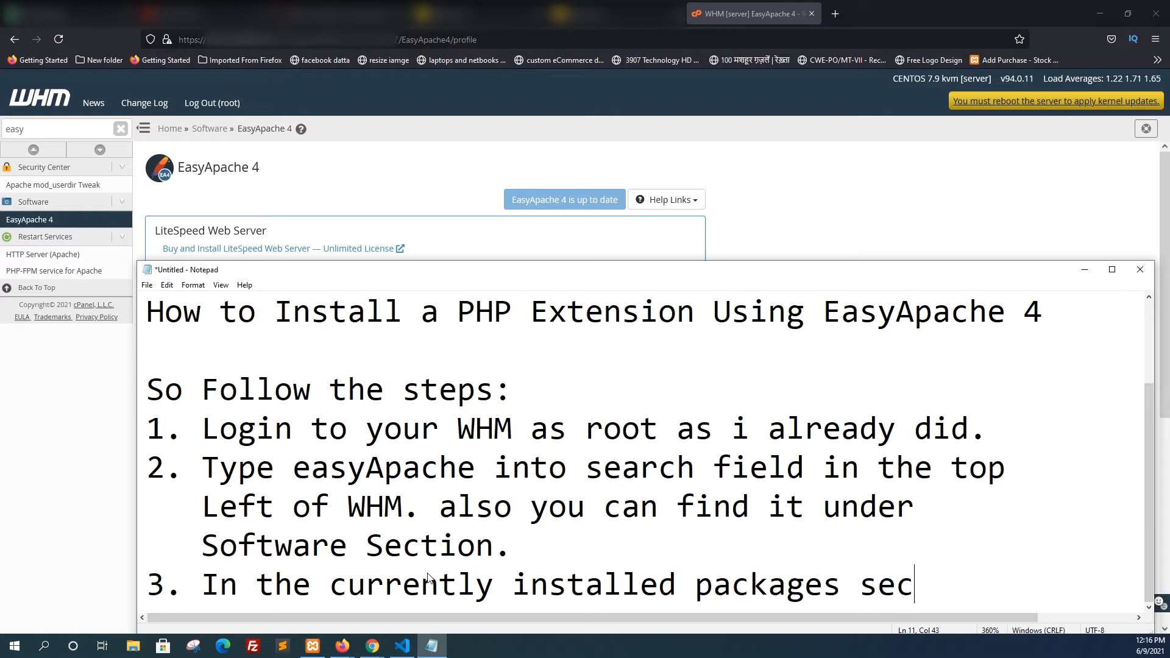
pyautogui.press('BackSpace')
pyautogui.press('BackSpace')
pyautogui.write('ion')
pyautogui.press('BackSpace')
pyautogui.write(', click')
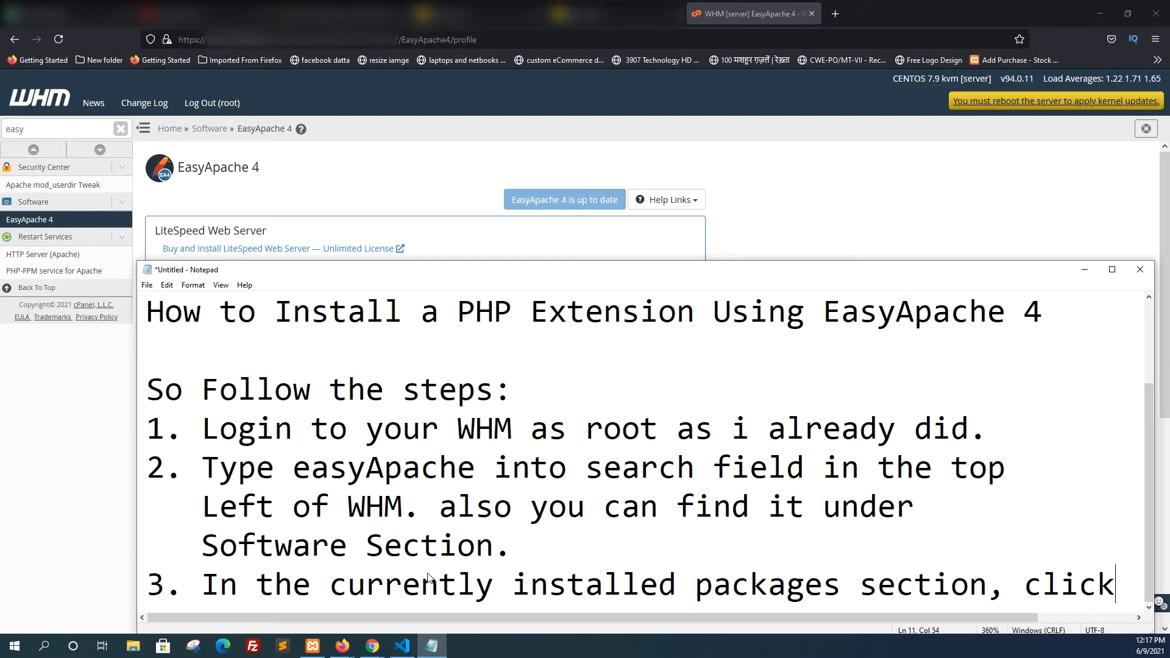
# Finish the third instruction with "on the customize button." on a second line, indented to align with the text above
pyautogui.press('Return')
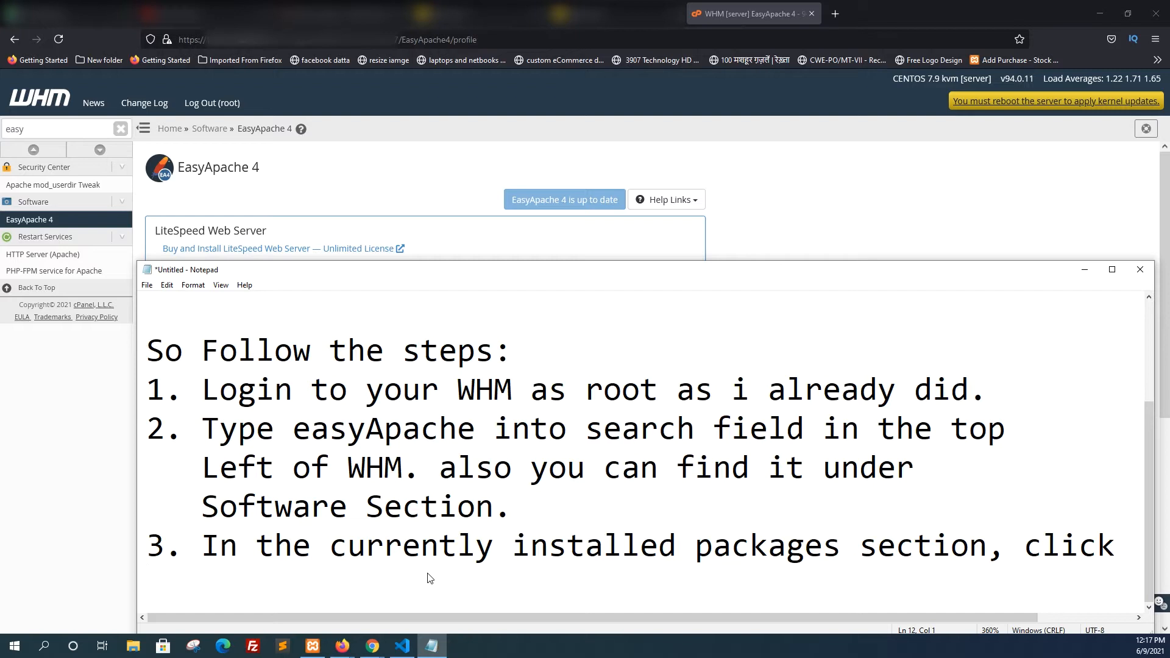
pyautogui.write('on the cusit')
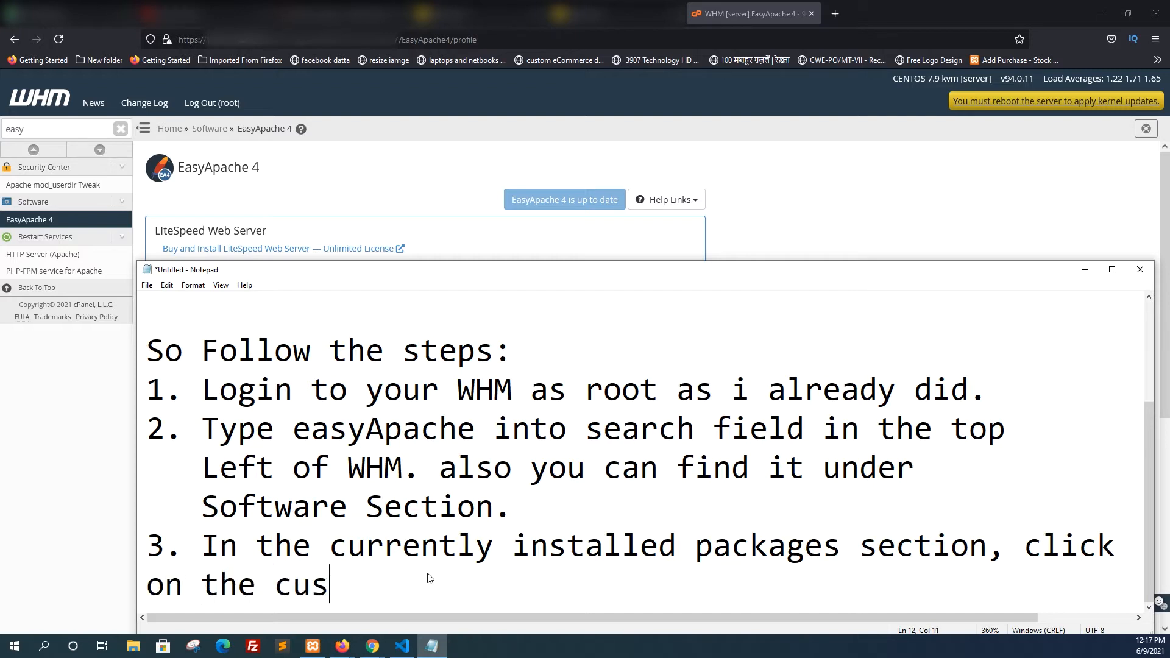
pyautogui.press('BackSpace')
pyautogui.press('BackSpace')
pyautogui.write('tomi')
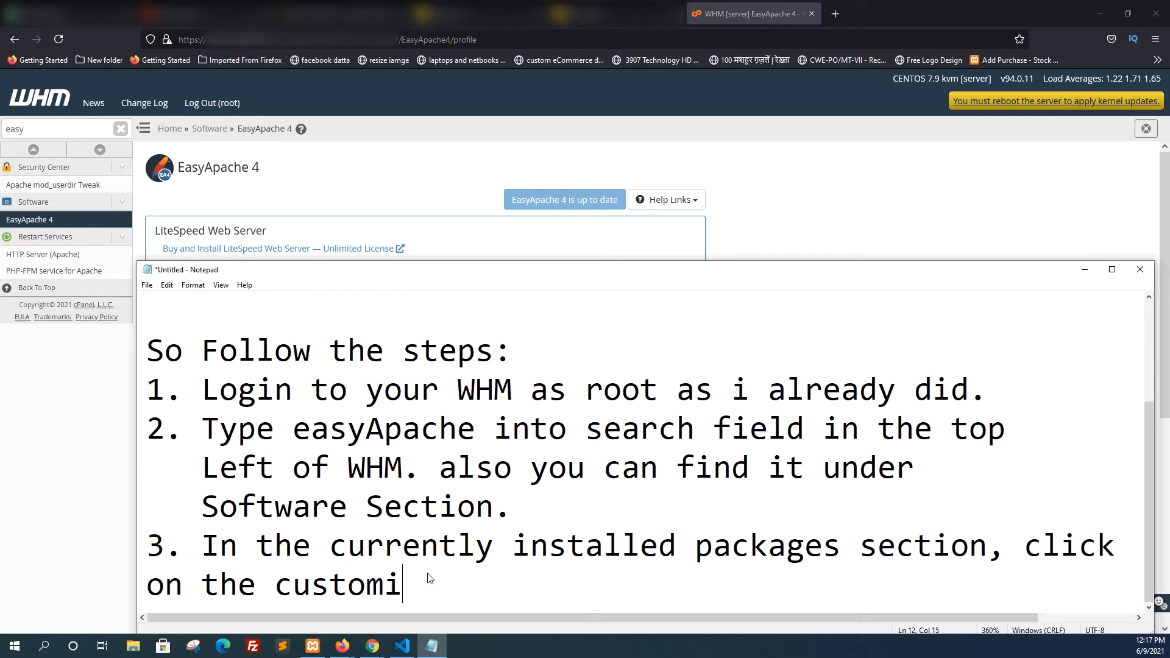
pyautogui.write('ze button.')
pyautogui.press('Left')
pyautogui.press('Left')
pyautogui.press('Left')
pyautogui.press('Left')
pyautogui.press('Left')
pyautogui.press('Left')
pyautogui.press('Left')
pyautogui.press('Left')
pyautogui.press('Left')
pyautogui.press('Left')
pyautogui.press('Left')
pyautogui.press('Left')
pyautogui.press('Left')
pyautogui.press('Left')
pyautogui.press('Left')
pyautogui.press('Left')
pyautogui.press('Left')
pyautogui.press('Left')
pyautogui.press('Left')
pyautogui.press('Left')
pyautogui.press('Right')
pyautogui.press('Right')
pyautogui.press('Right')
pyautogui.press('Right')
pyautogui.press('Right')
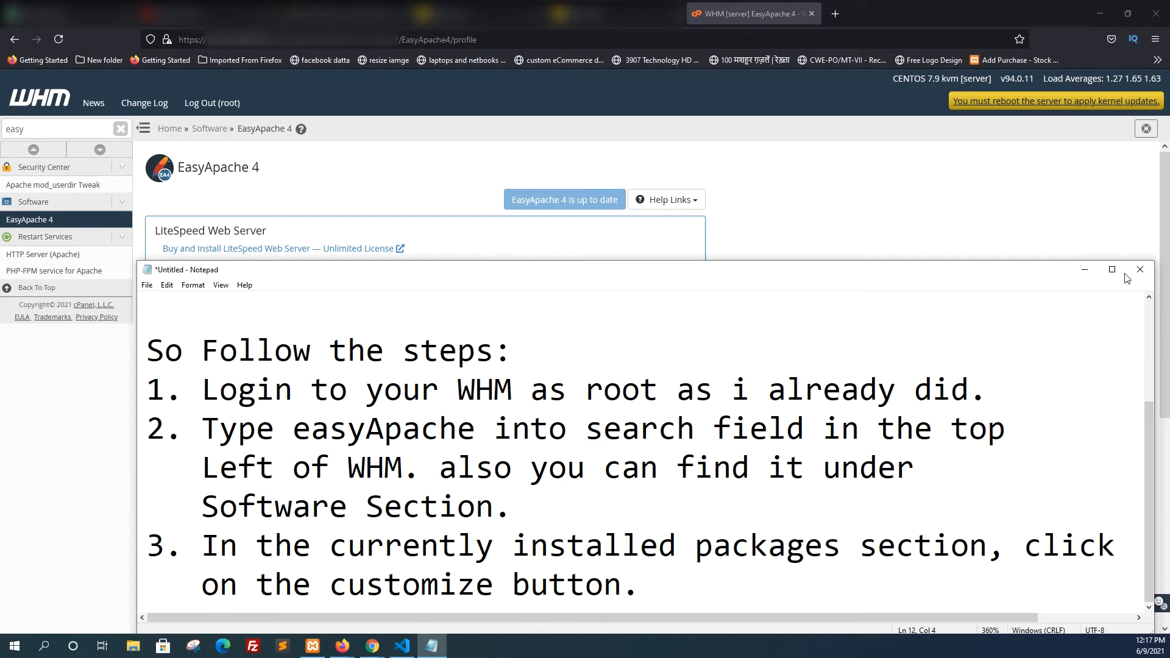
# Switch to WHM and start customizing the Currently Installed Packages in EasyApache 4
pyautogui.click(1084, 270)
pyautogui.scroll(-2, 479, 340)
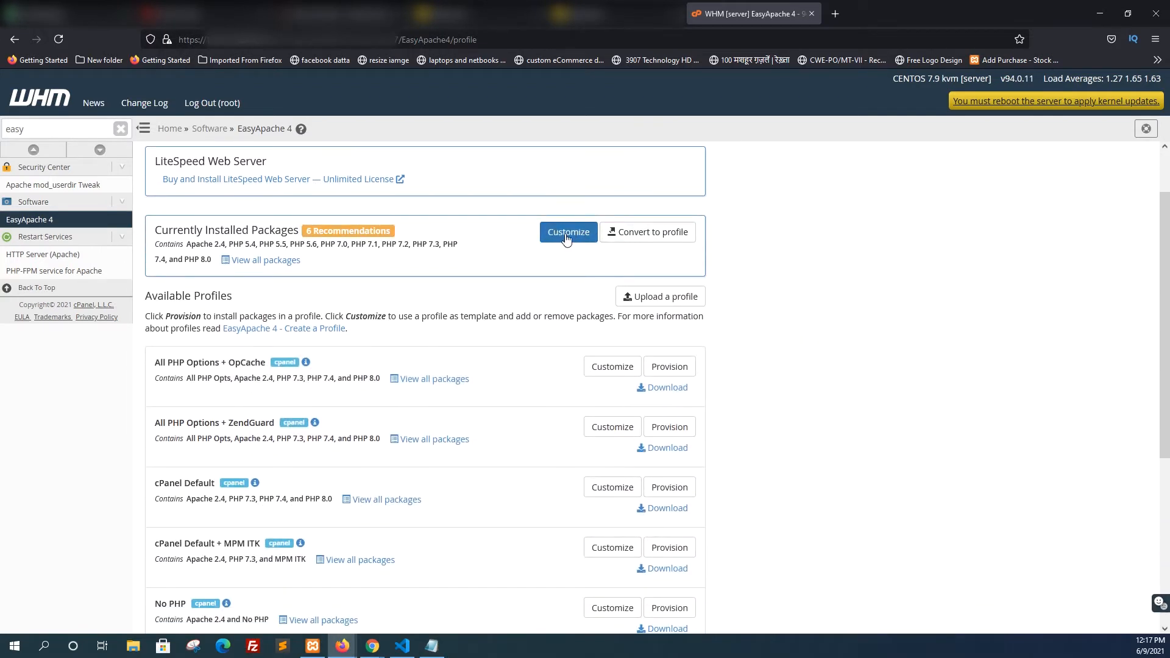
pyautogui.click(567, 235)
# Switch back to Notepad, move its window up, and start a new item "4." after the customize button line
pyautogui.click(431, 646)
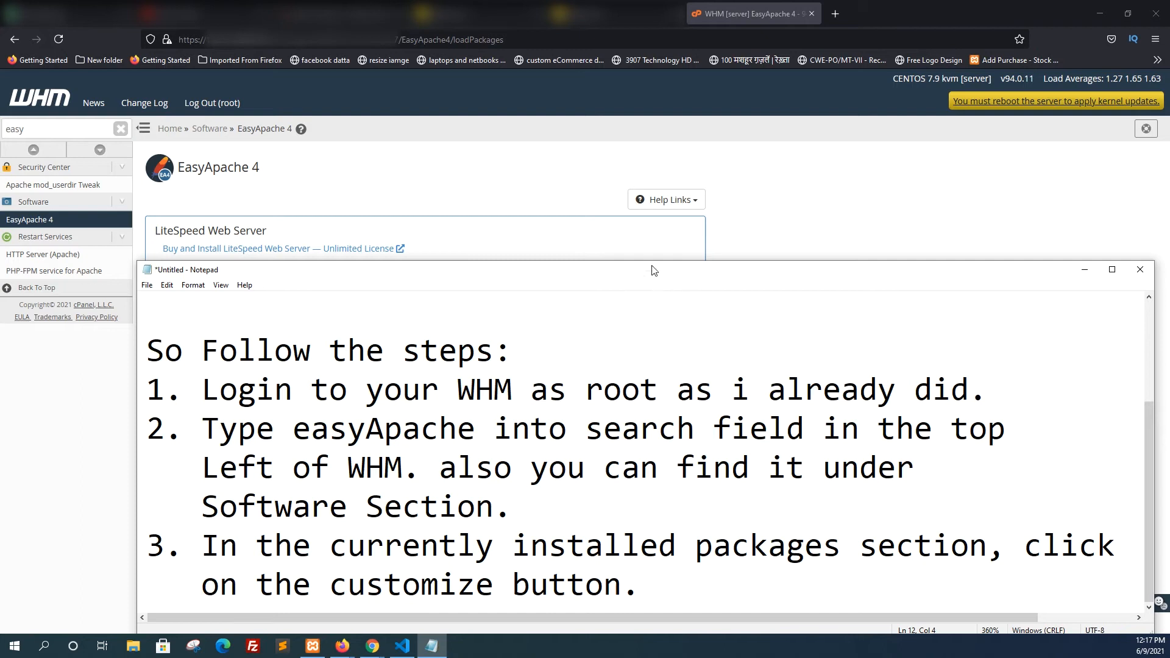
pyautogui.moveTo(643, 270); pyautogui.dragTo(623, 193)
pyautogui.click(637, 514)
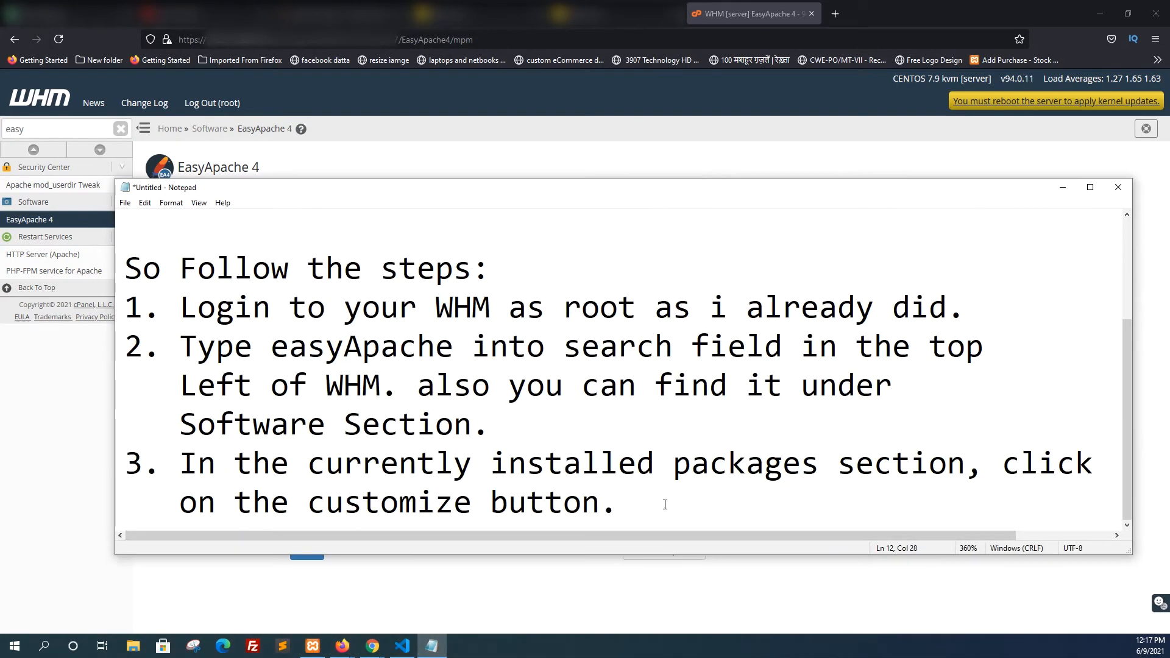
pyautogui.press('Return')
pyautogui.press('Return')
pyautogui.press('BackSpace')
pyautogui.write('4.')
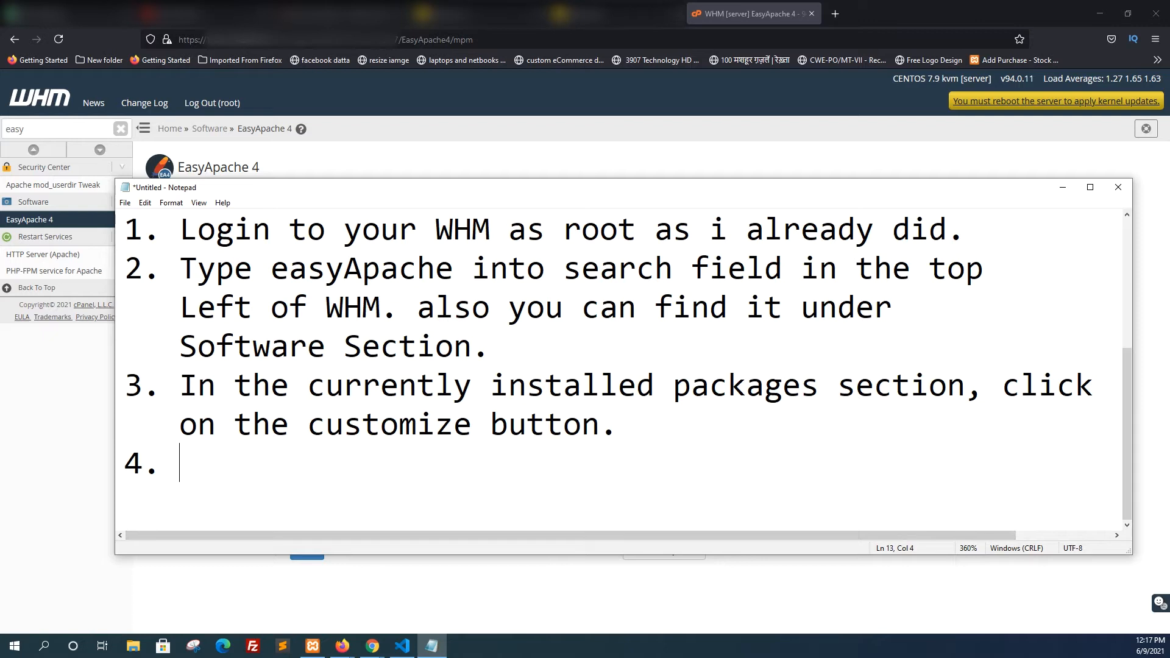
# Write the beginning of the fourth instruction: "Click on the php extensions options from"
pyautogui.hotkey('alt', 'Tab')
pyautogui.click(309, 484)
pyautogui.write('Click i')
pyautogui.press('BackSpace')
pyautogui.write('on the')
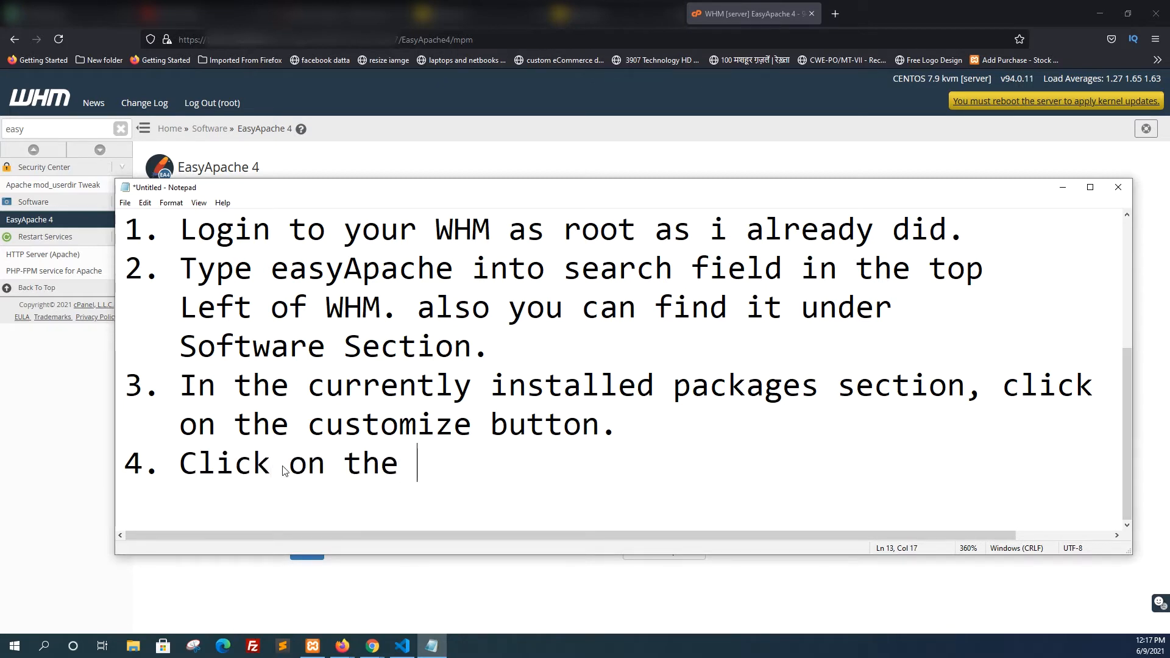
pyautogui.write(' php e')
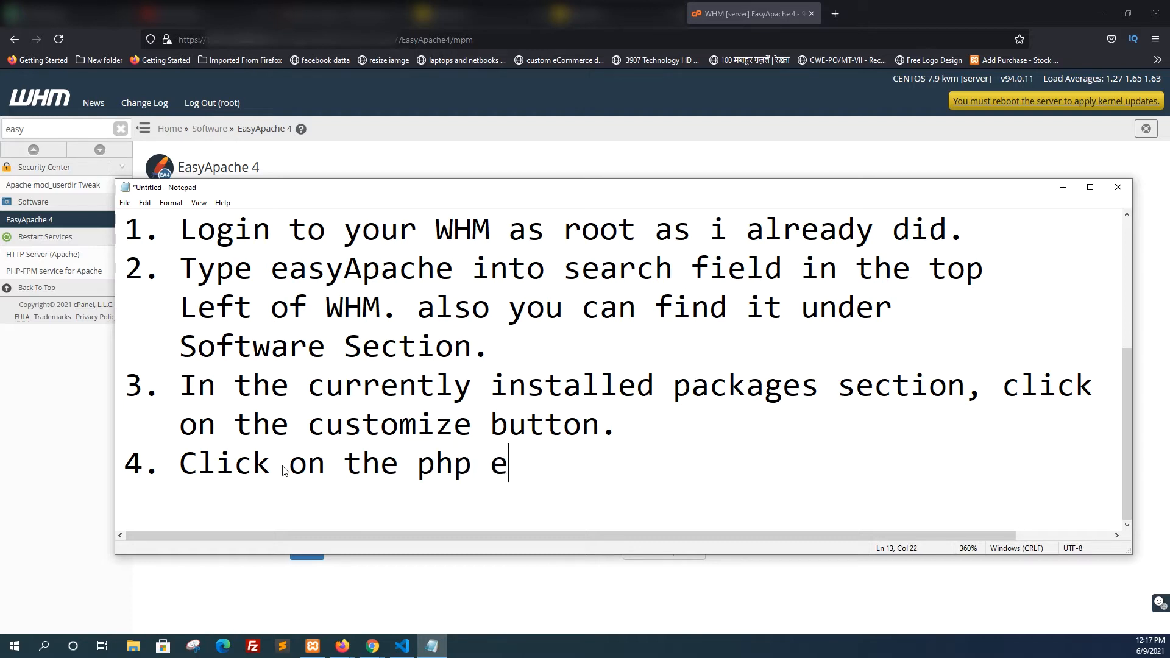
pyautogui.write('xtensions o')
pyautogui.write('s from')
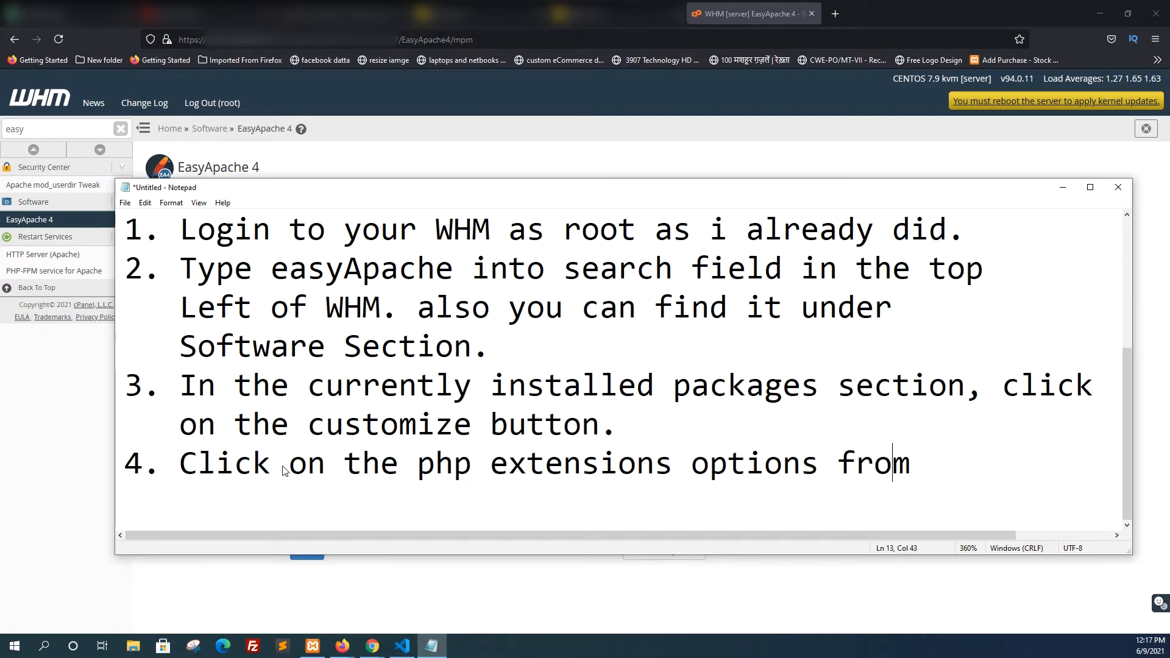
# Correct "options" to "option", finish the fourth instruction with "from the left.", and begin a new line
pyautogui.press('BackSpace')
pyautogui.press('Right')
pyautogui.press('Down')
pyautogui.press('Left')
pyautogui.write('the ;')
pyautogui.write('eft')
pyautogui.press('BackSpace')
pyautogui.press('BackSpace')
pyautogui.press('BackSpace')
pyautogui.press('BackSpace')
pyautogui.write('left')
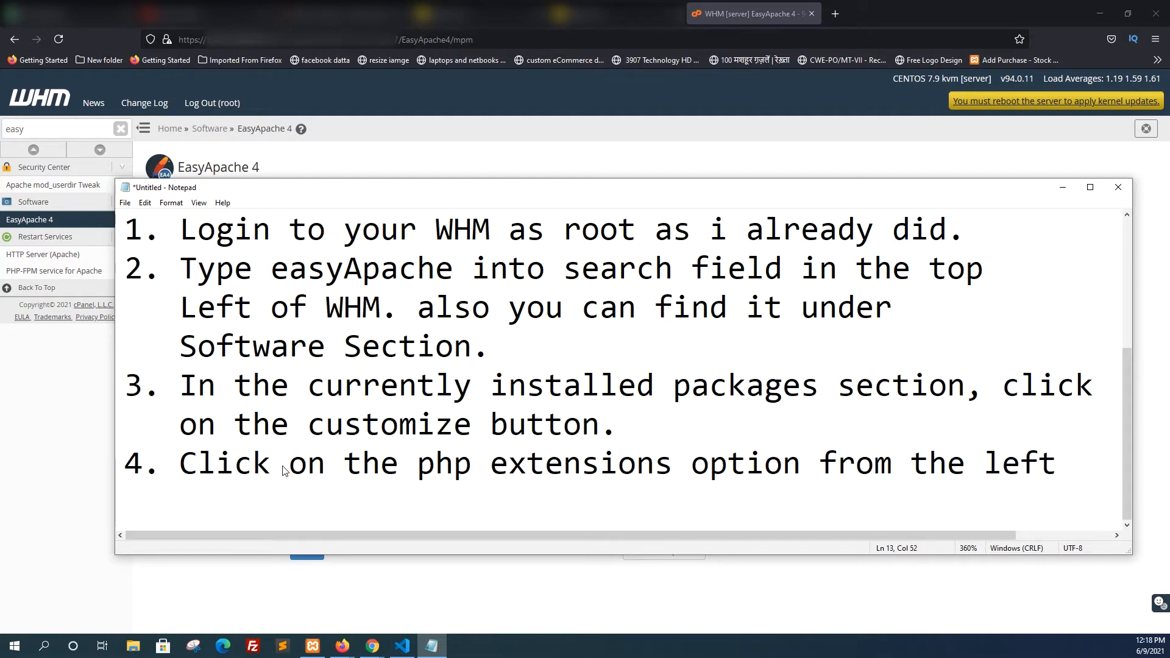
pyautogui.write('.')
pyautogui.press('Return')
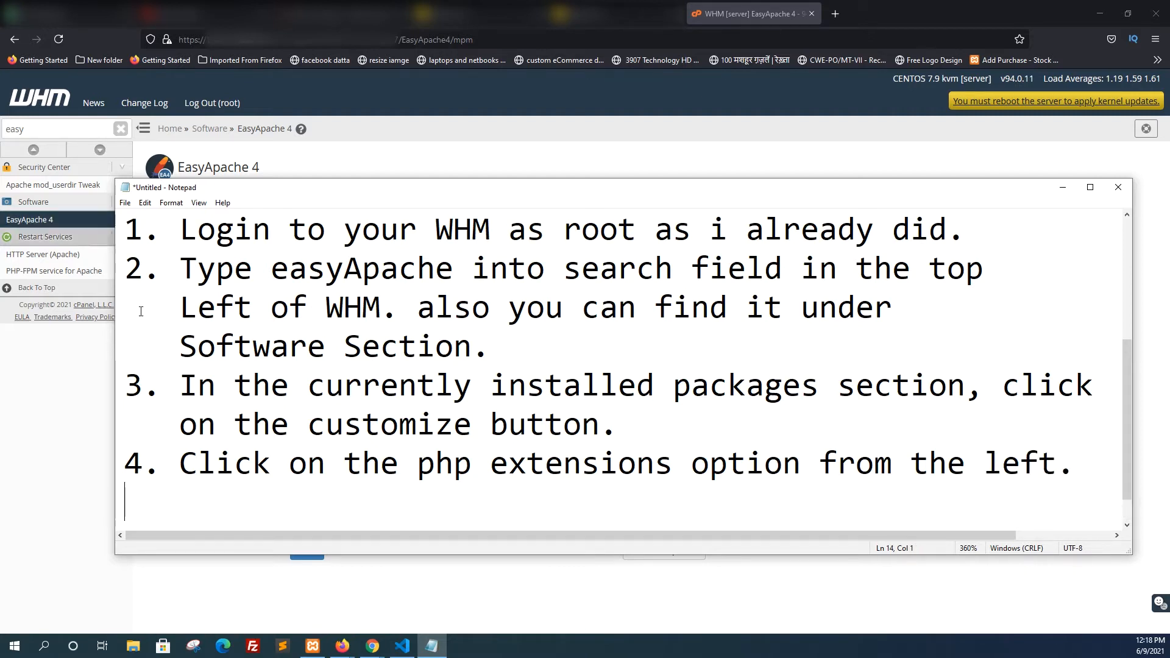
# Switch to WHM and open the PHP Extensions section of the EasyApache 4 customization
pyautogui.click(1062, 194)
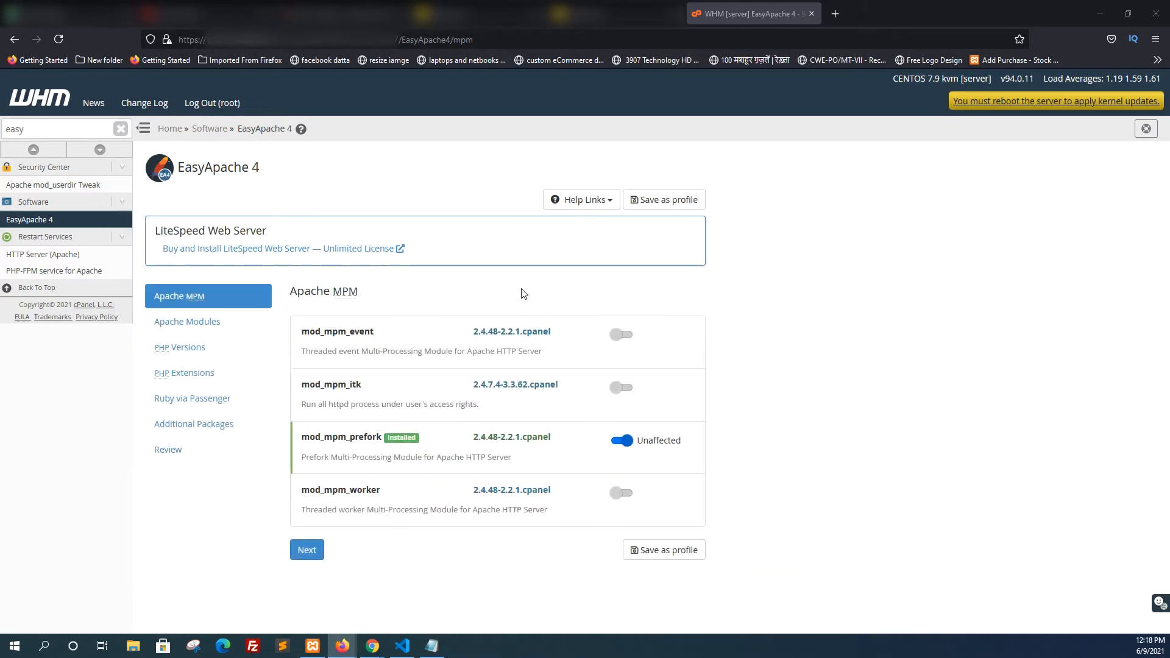
pyautogui.click(186, 378)
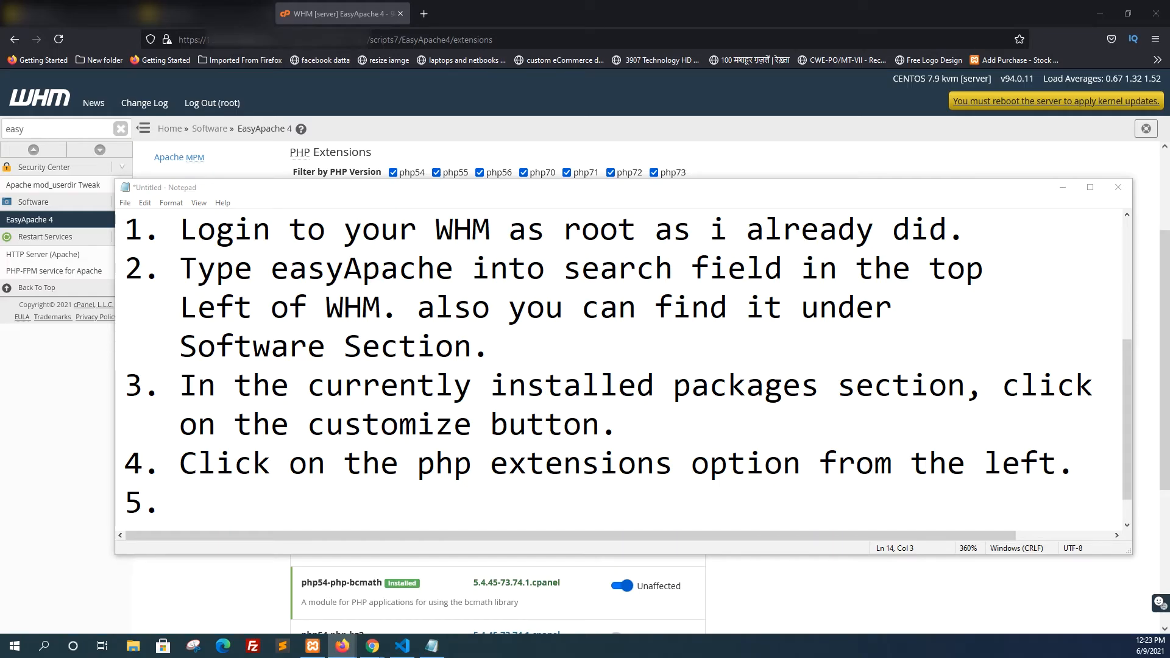
# Write the fifth instruction in Notepad: "In the search field type fileinfo"
pyautogui.click(326, 518)
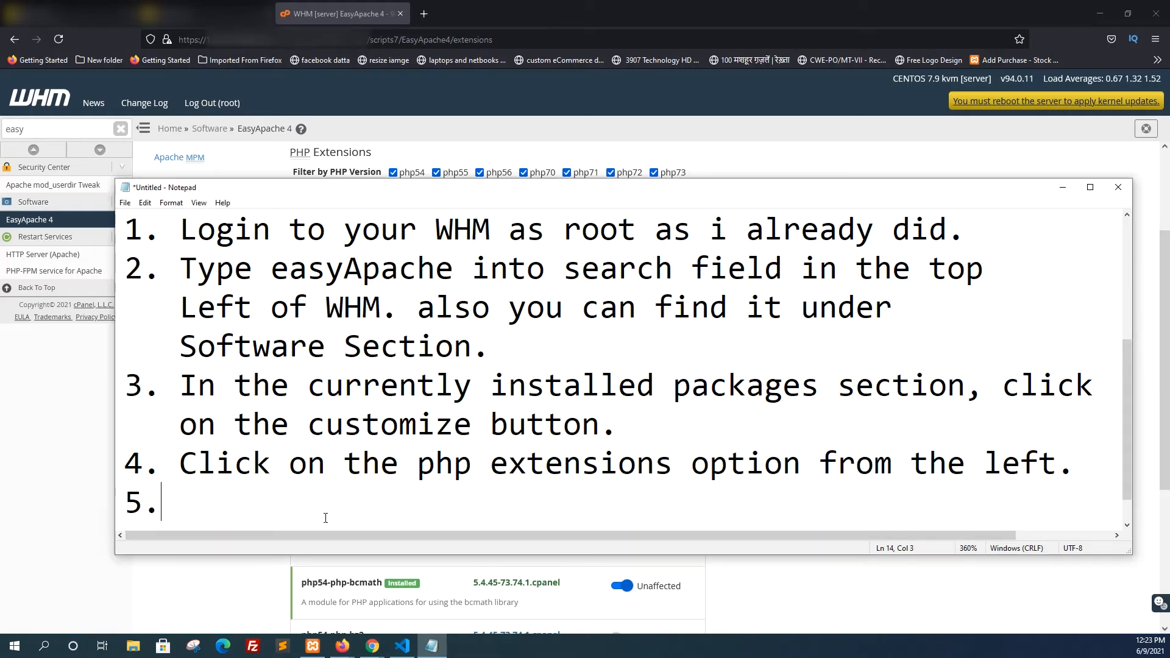
pyautogui.write('In the search field type ')
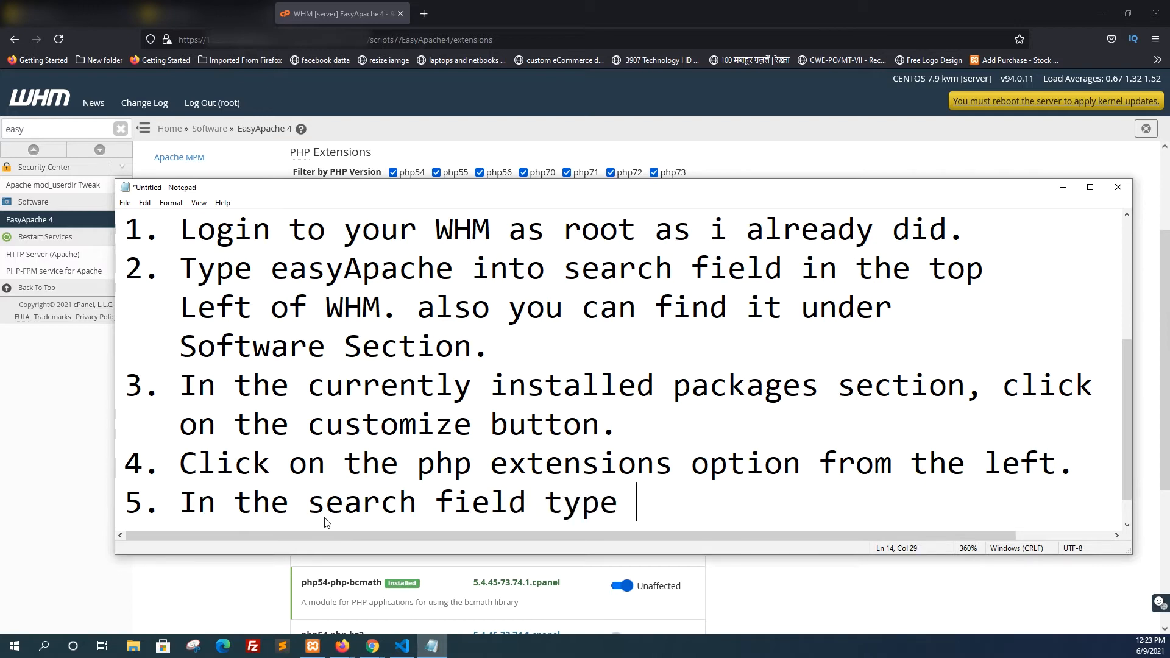
pyautogui.write('fileindo')
pyautogui.press('BackSpace')
pyautogui.press('BackSpace')
pyautogui.write('fo')
# Copy "fileinfo" from the note and use it to search the PHP extensions in WHM
pyautogui.moveTo(637, 503); pyautogui.dragTo(800, 509)
pyautogui.hotkey('ctrl', 'c')
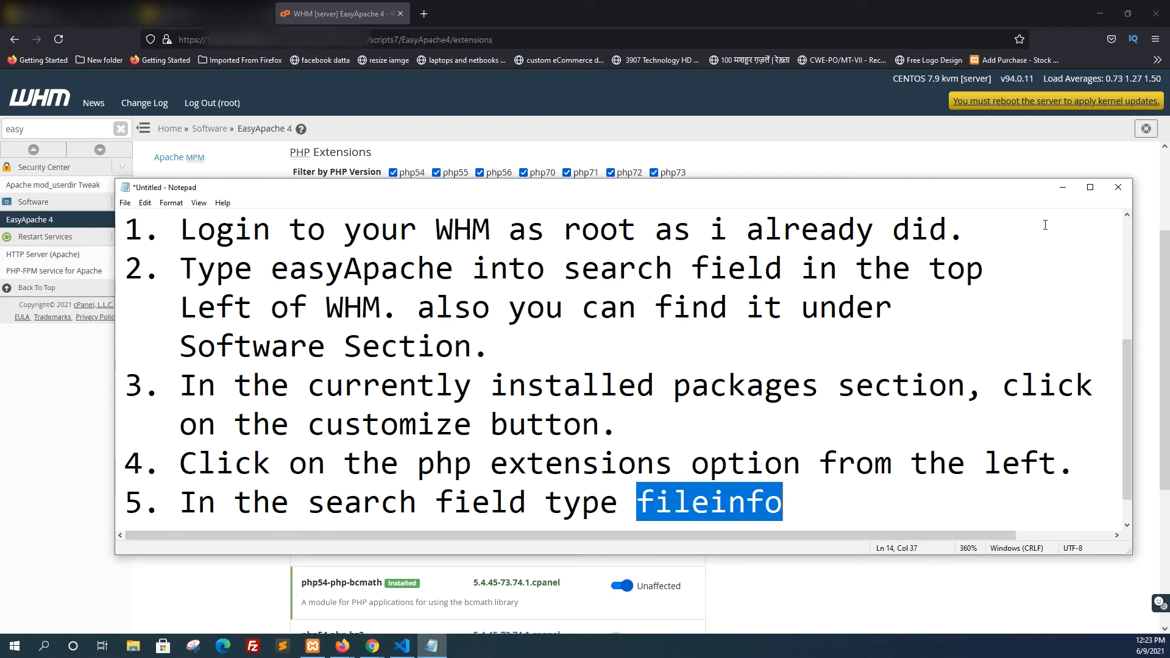
pyautogui.click(1063, 187)
pyautogui.click(332, 217)
pyautogui.hotkey('ctrl', 'v')
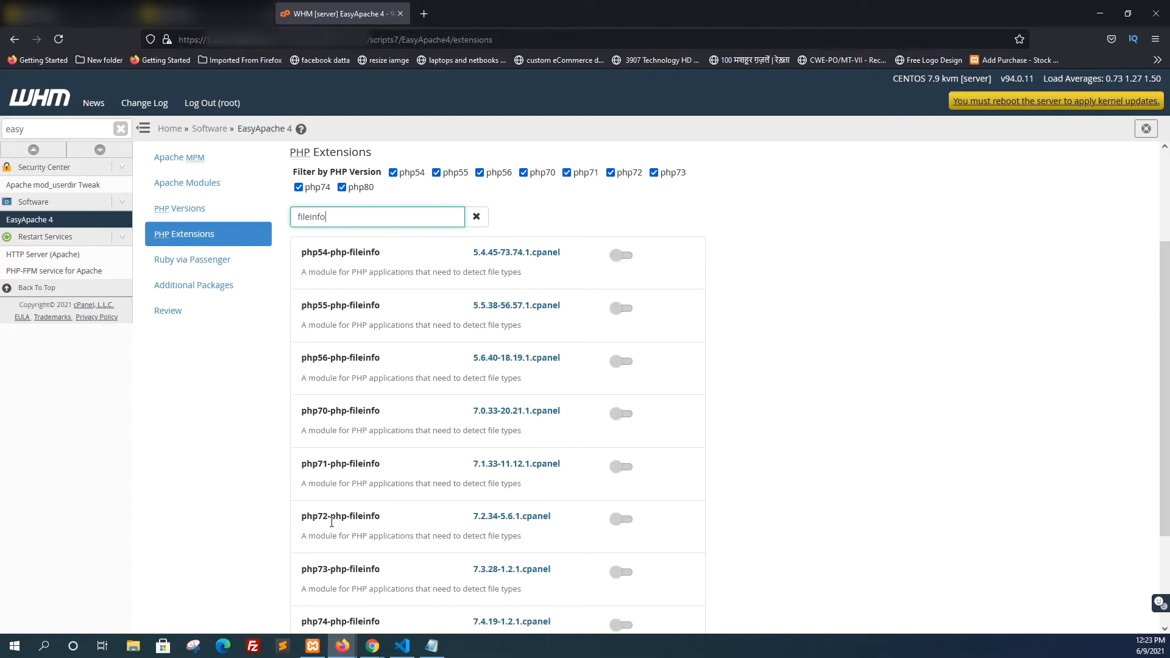
# Mark the fileinfo extension for installation on PHP 8.0, 7.4, 7.3, 7.2 and 7.1
pyautogui.scroll(-3, 329, 500)
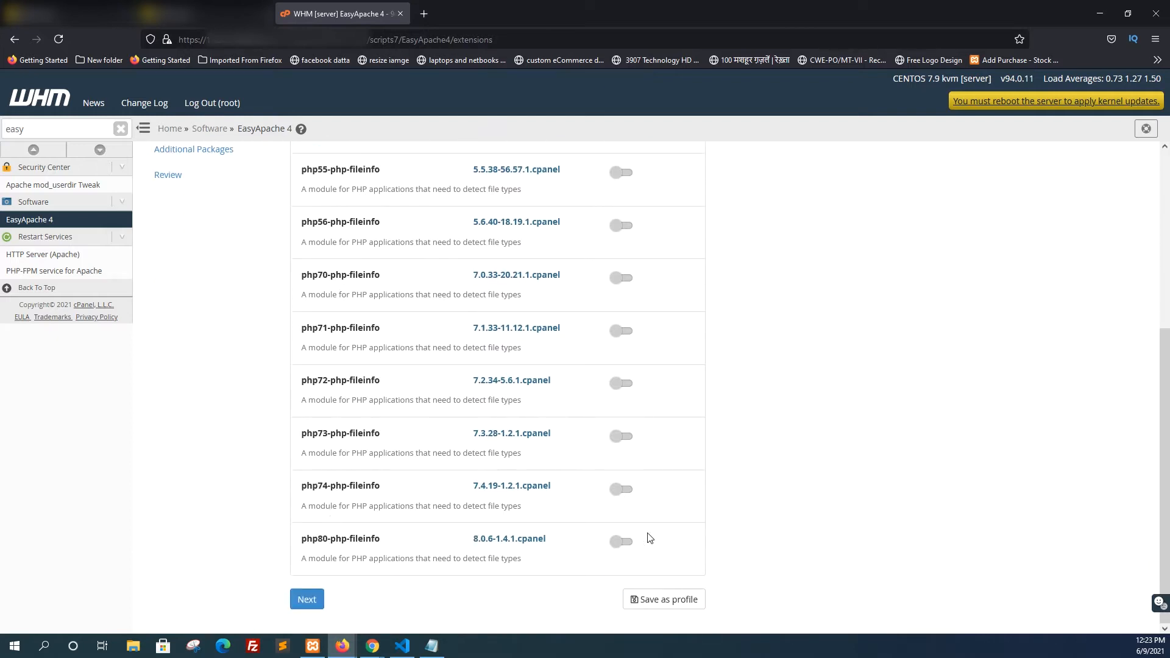
pyautogui.click(622, 542)
pyautogui.click(622, 490)
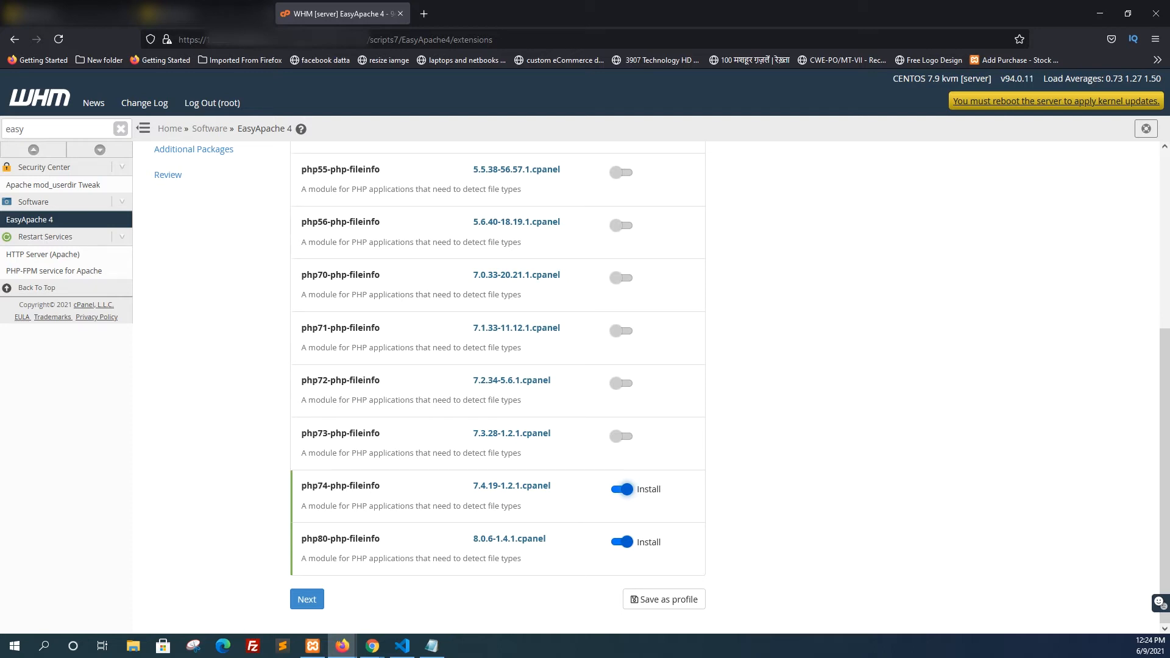
pyautogui.click(627, 437)
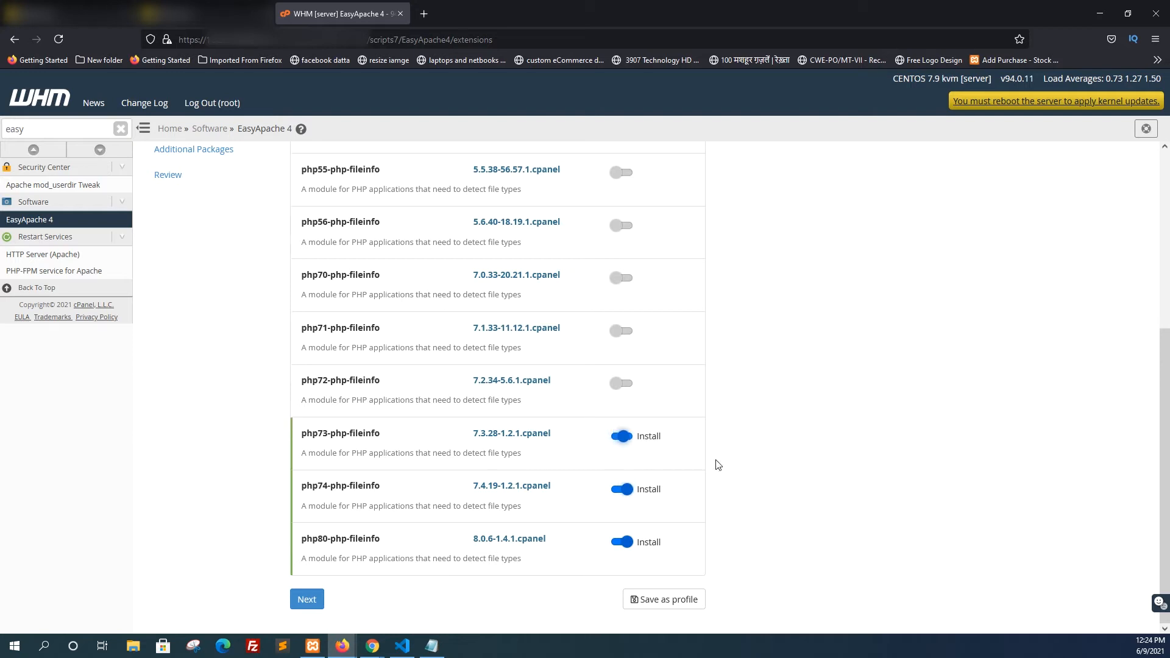
pyautogui.click(622, 382)
pyautogui.click(622, 334)
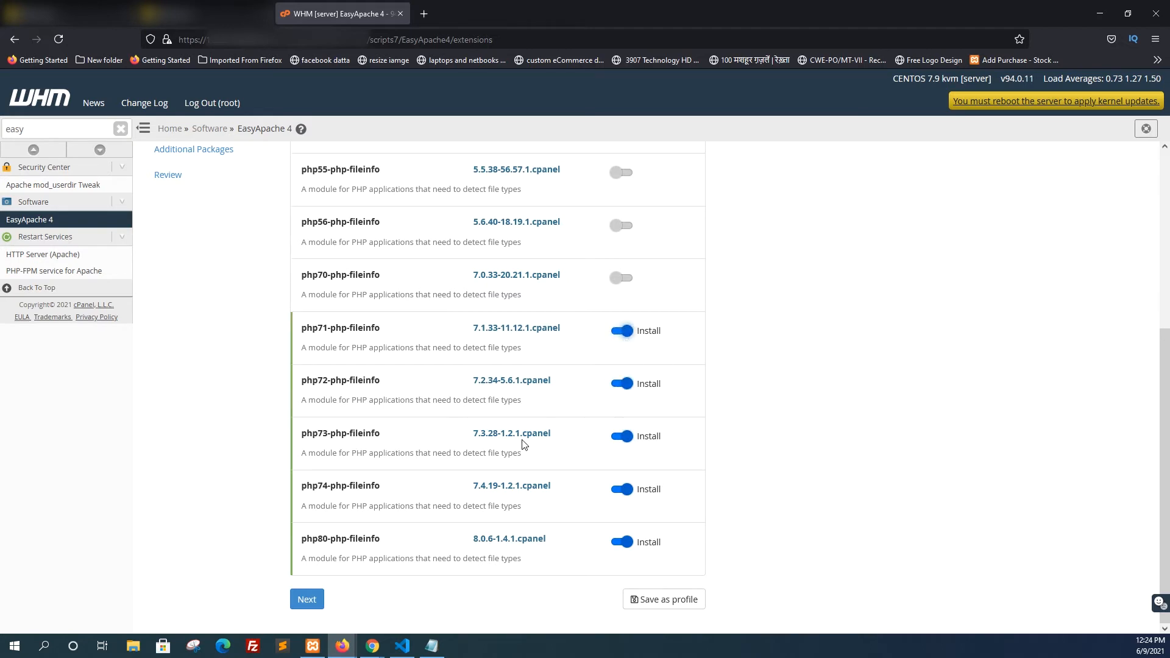
# Toggle the fileinfo install option for PHP 5.5, 5.6 and 7.0, leaving only 5.6 of these switched on
pyautogui.scroll(3, 523, 444)
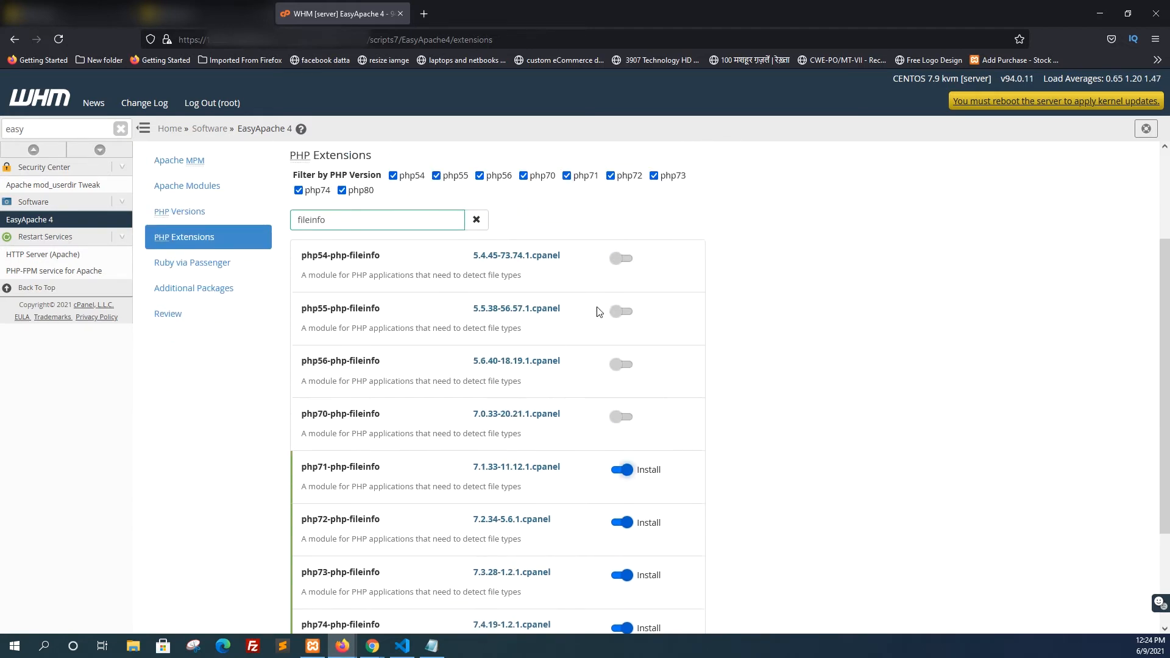
pyautogui.click(626, 317)
pyautogui.click(615, 369)
pyautogui.click(620, 417)
pyautogui.click(620, 417)
pyautogui.click(617, 362)
pyautogui.click(619, 314)
pyautogui.click(619, 367)
pyautogui.scroll(-3, 470, 502)
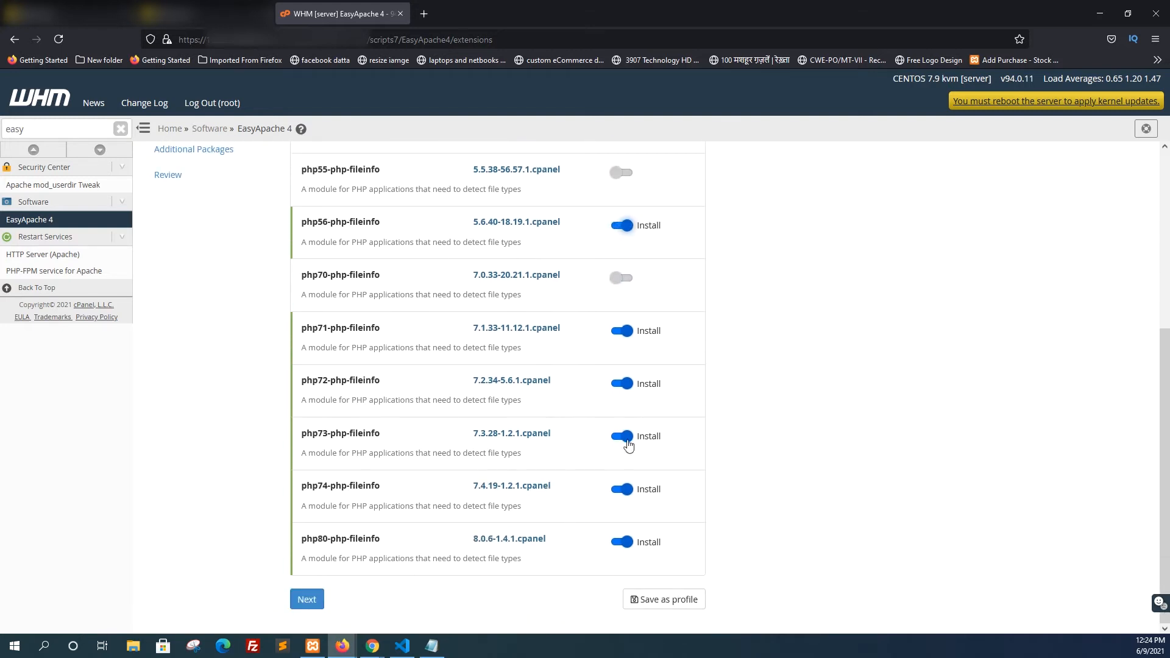
# Switch to Notepad and start a new item "6." below the fileinfo search instruction
pyautogui.click(431, 645)
pyautogui.click(806, 505)
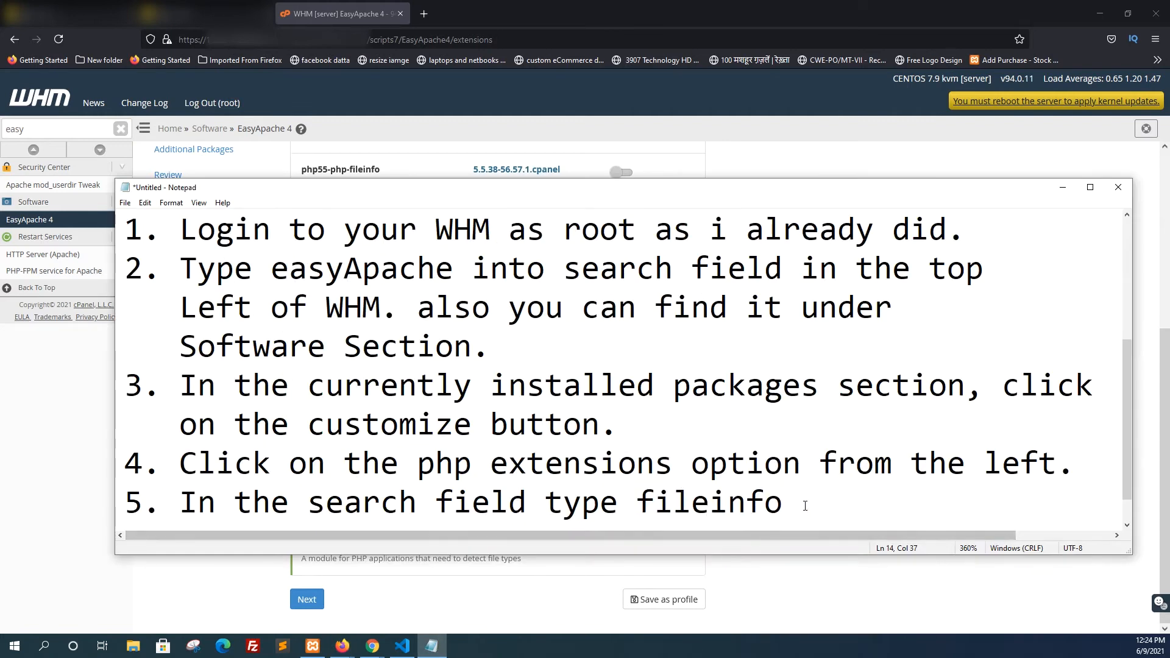
pyautogui.press('Return')
pyautogui.write('5')
pyautogui.press('BackSpace')
pyautogui.write('6. ')
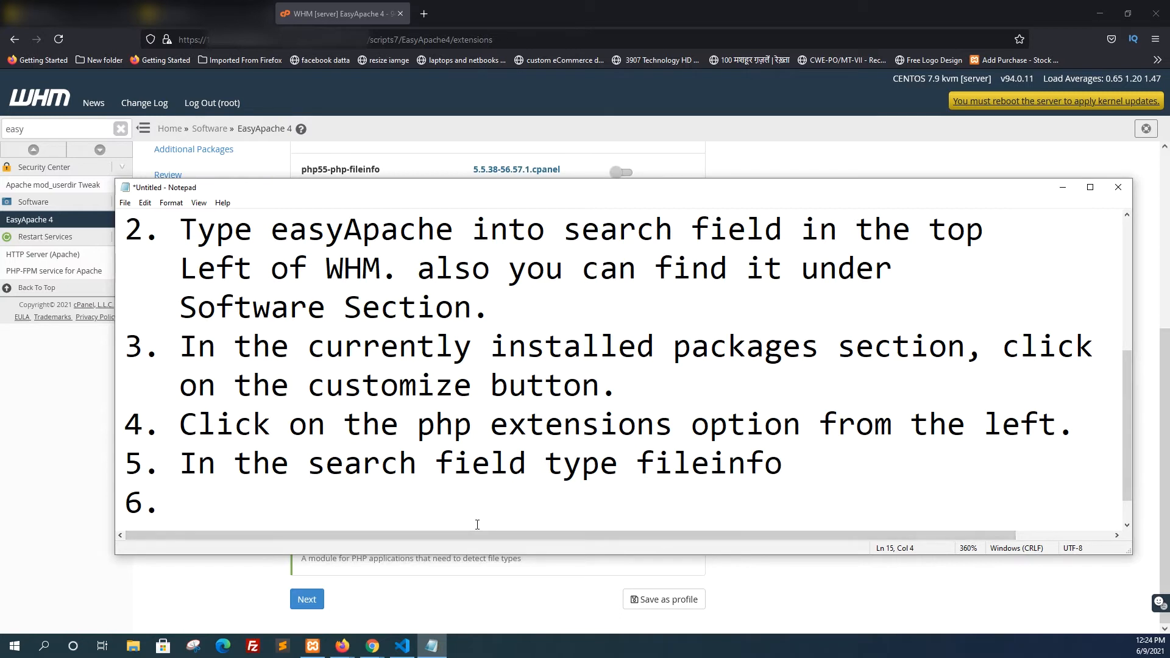
pyautogui.write('click the to')
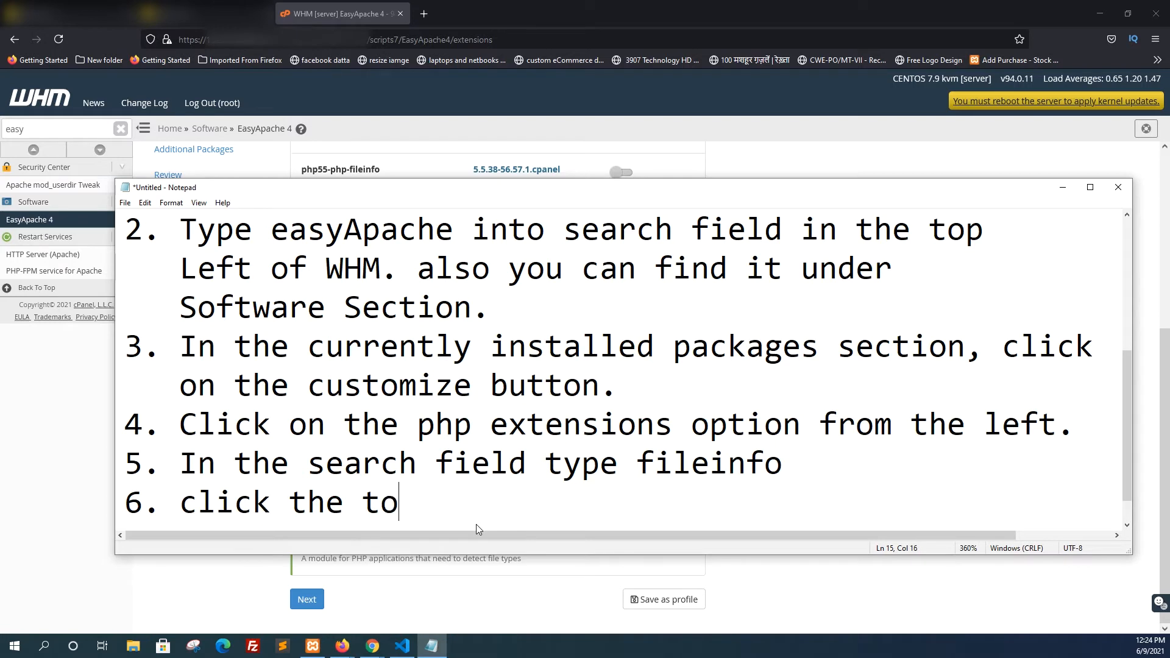
pyautogui.write('ggle b')
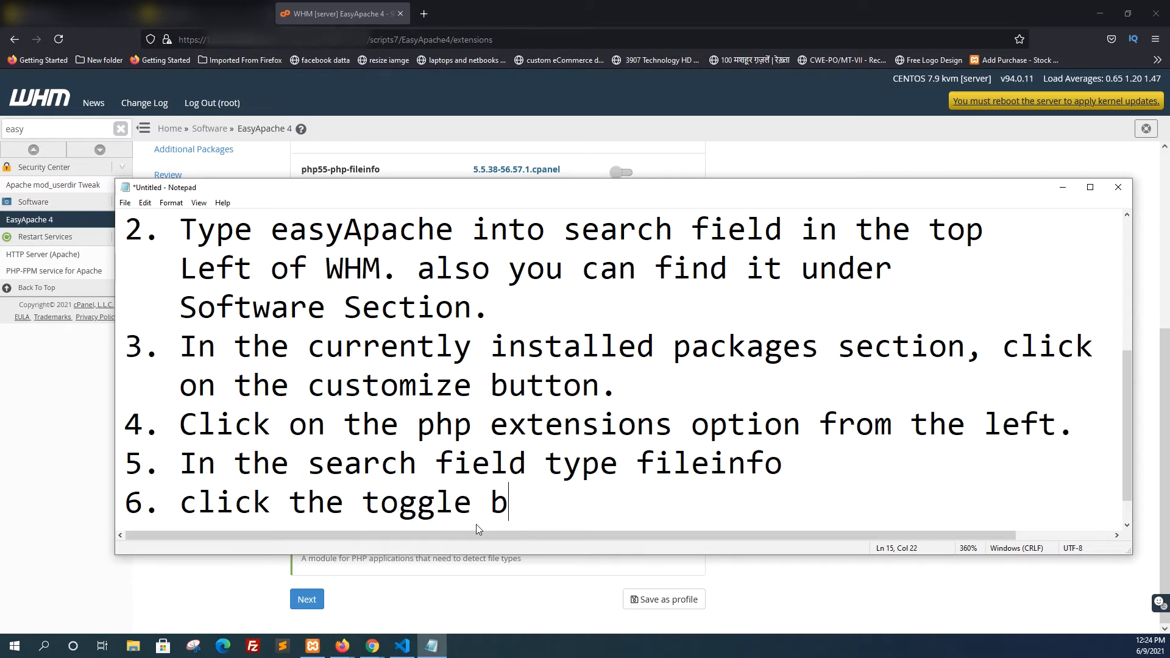
pyautogui.write('utton me')
# Write the first line of the sixth instruction: "click the toggle button next to the php version that"
pyautogui.press('BackSpace')
pyautogui.press('BackSpace')
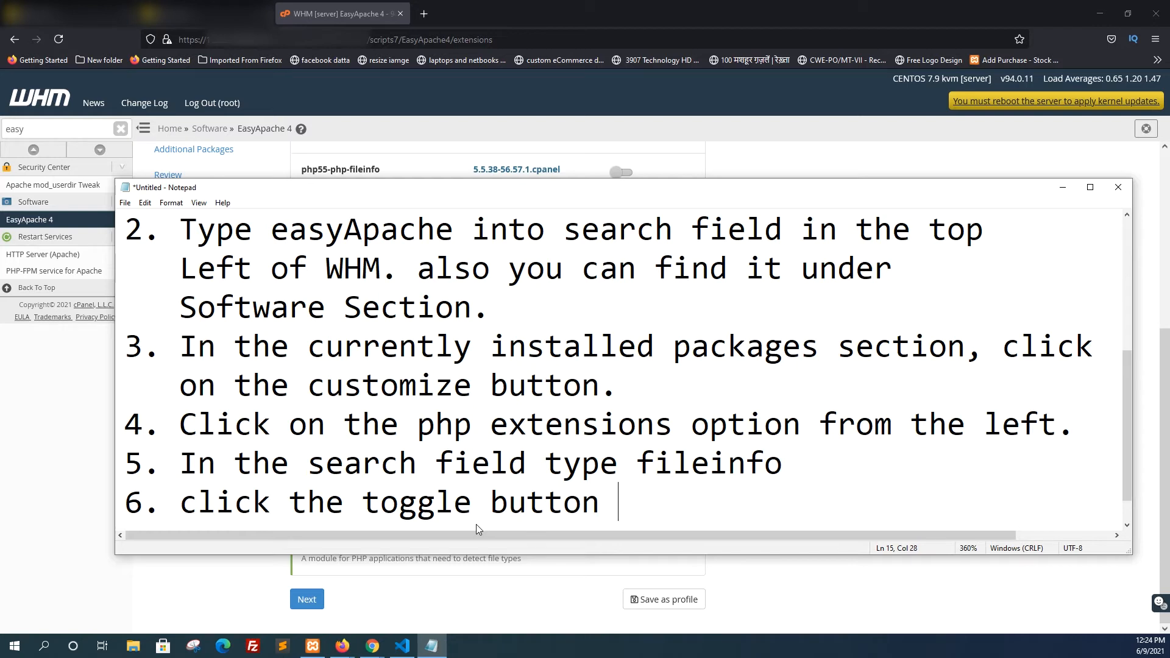
pyautogui.write('next to the')
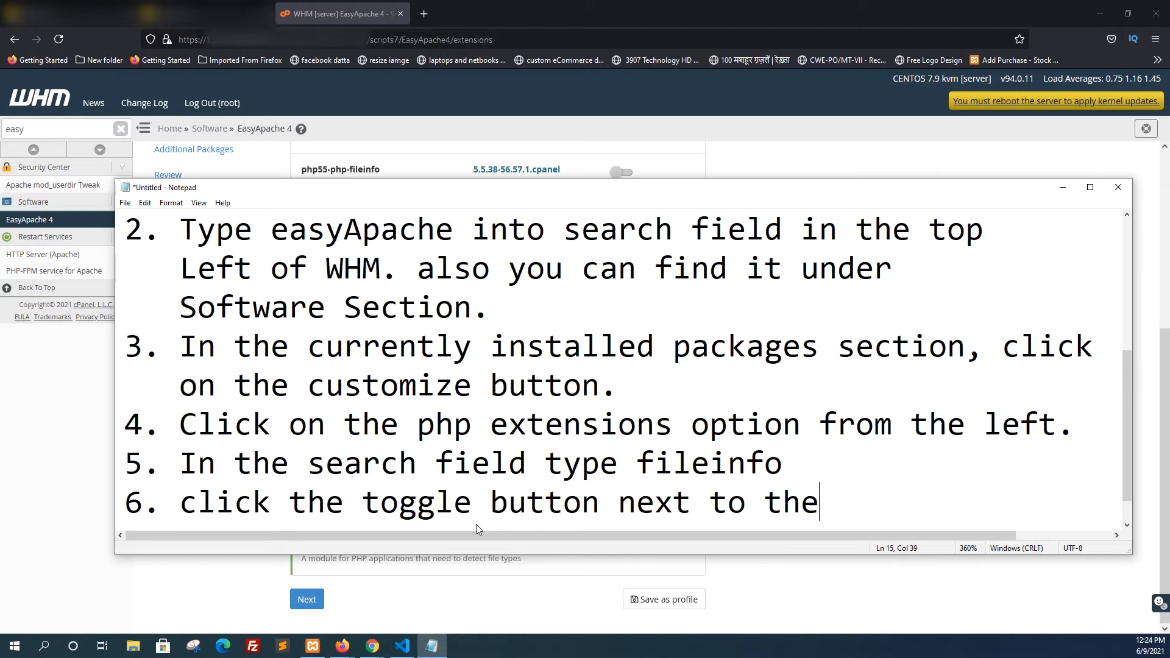
pyautogui.write(' php version')
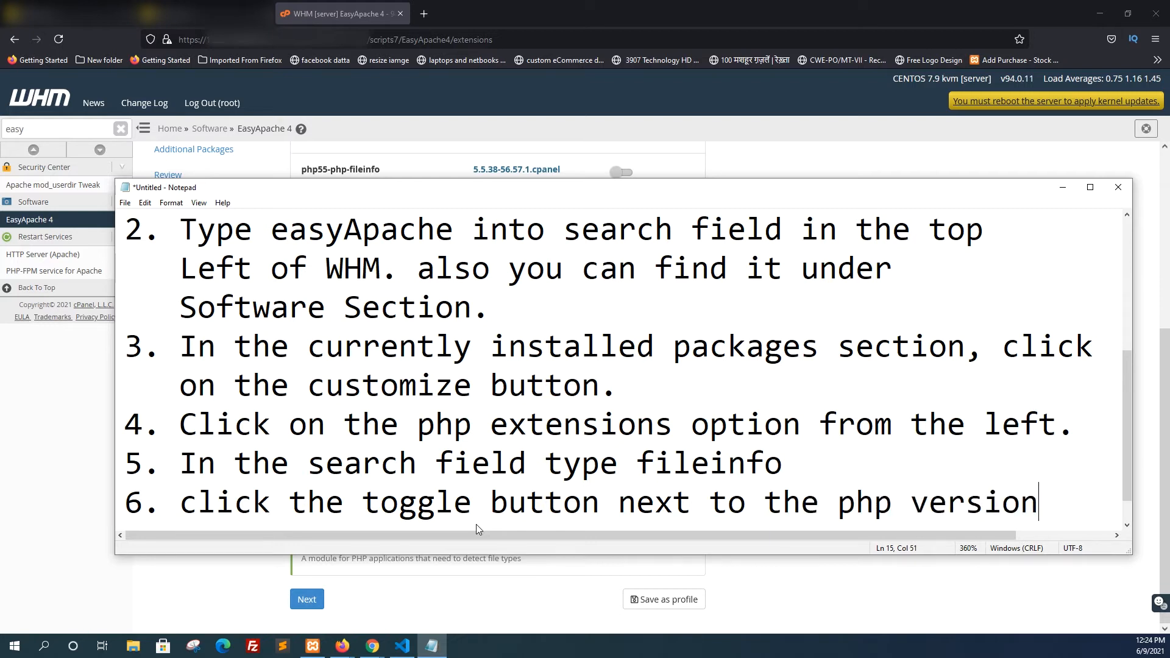
pyautogui.write(' h')
pyautogui.press('BackSpace')
pyautogui.write('that')
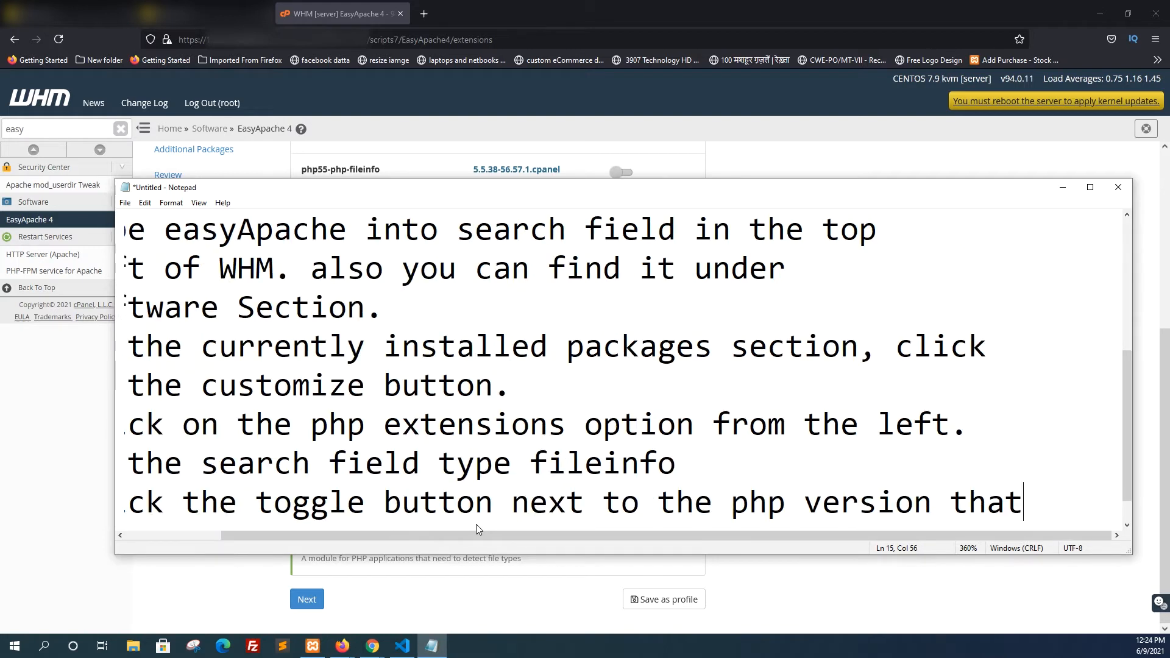
# Finish the sixth instruction on an indented second line with "you would like the php extension installed for."
pyautogui.press('Return')
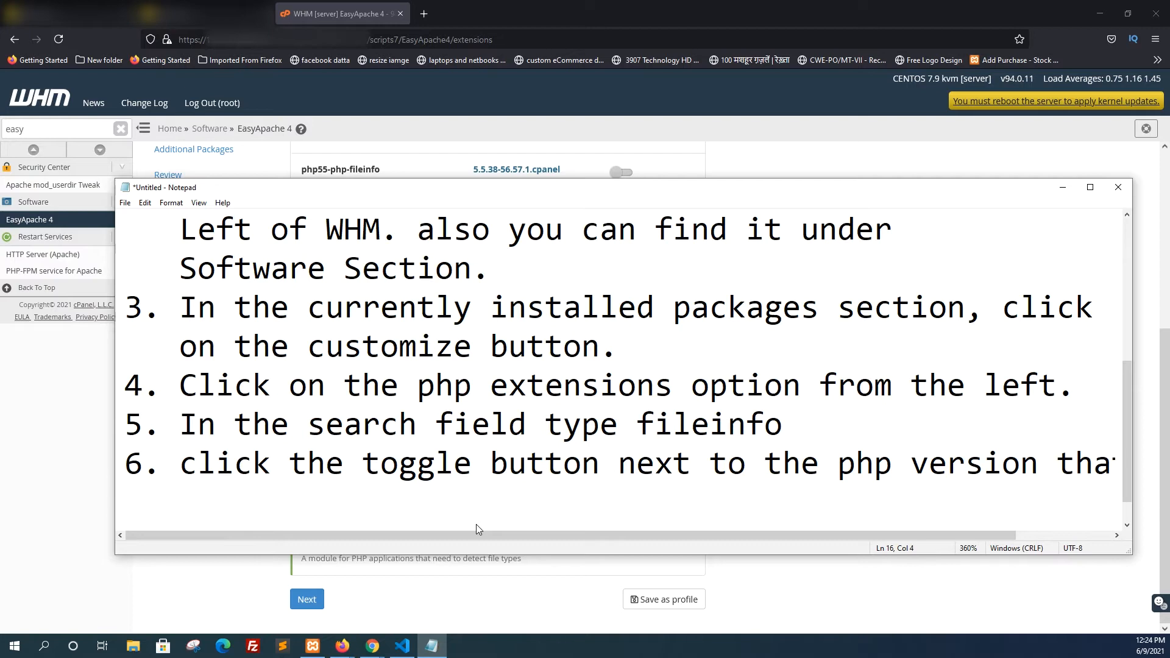
pyautogui.write('you would')
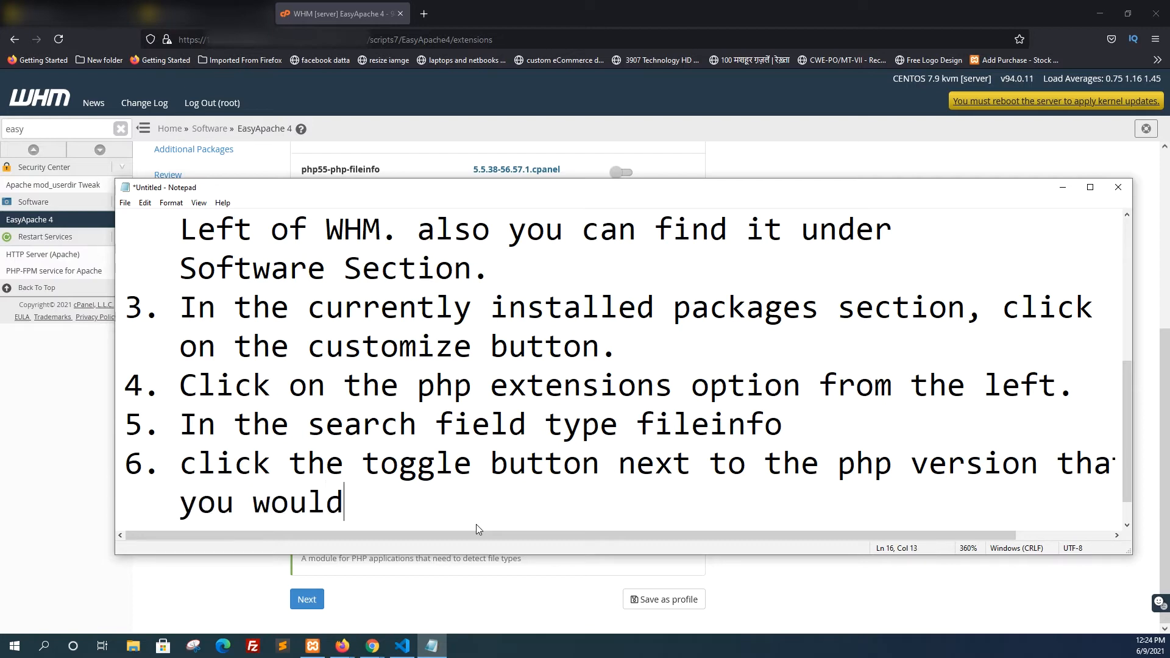
pyautogui.write(' like t')
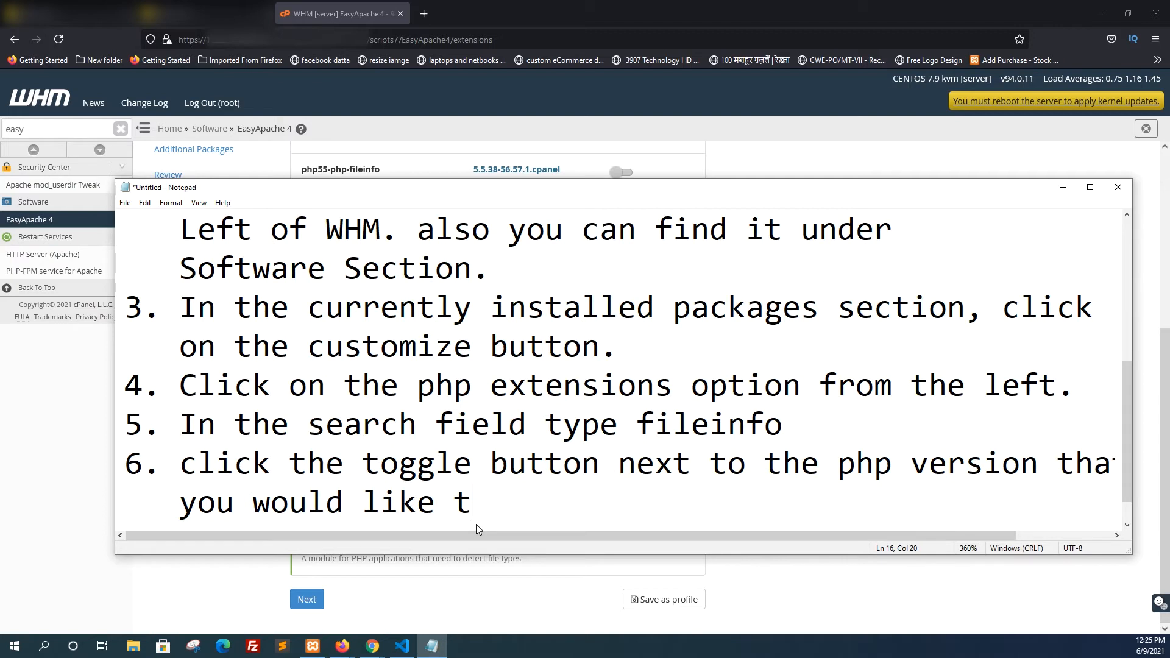
pyautogui.write('he php ext')
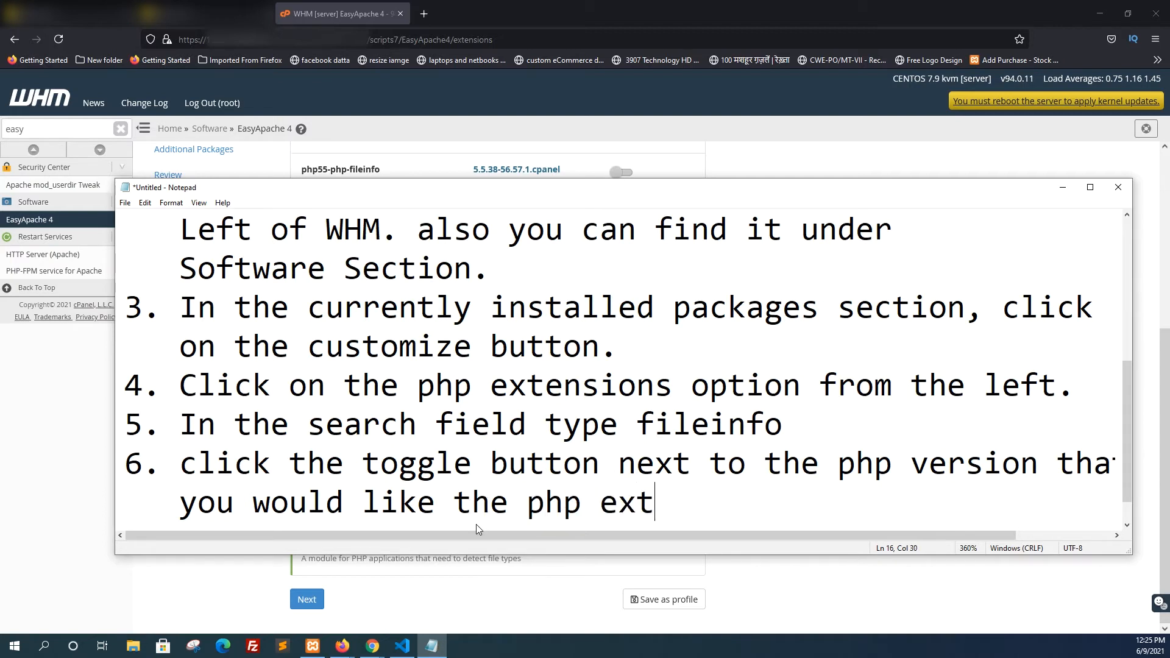
pyautogui.write('ension installed for')
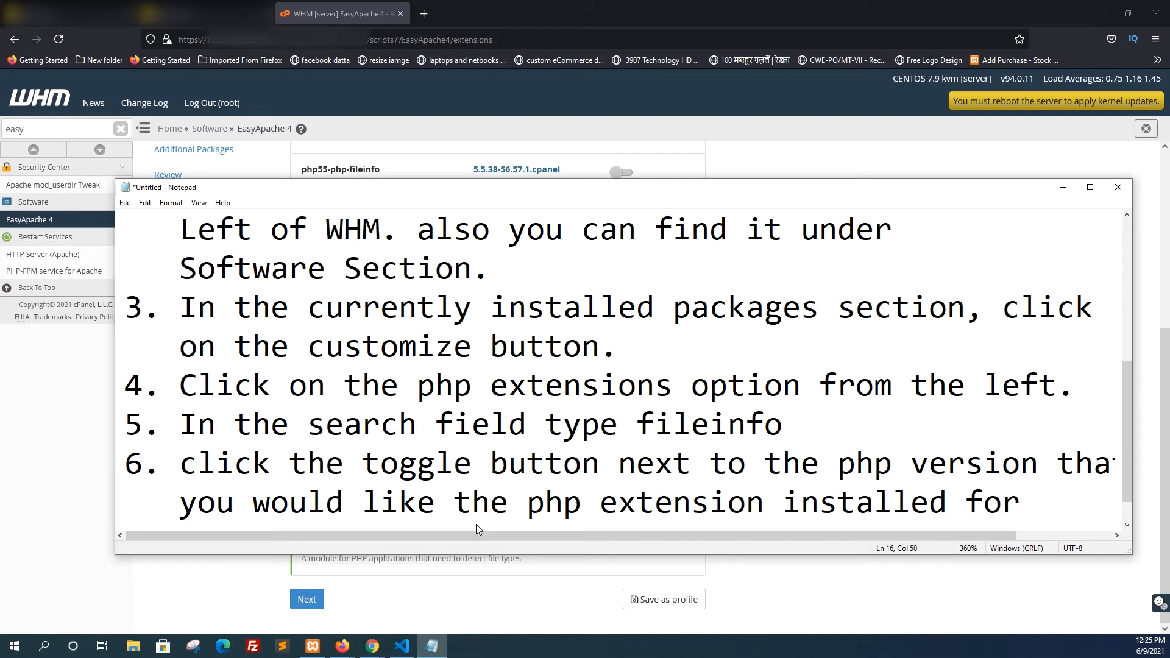
pyautogui.write('.')
# Start a new item "7." on the line below the sixth instruction
pyautogui.press('Return')
pyautogui.write('8')
pyautogui.press('BackSpace')
pyautogui.write('7.')
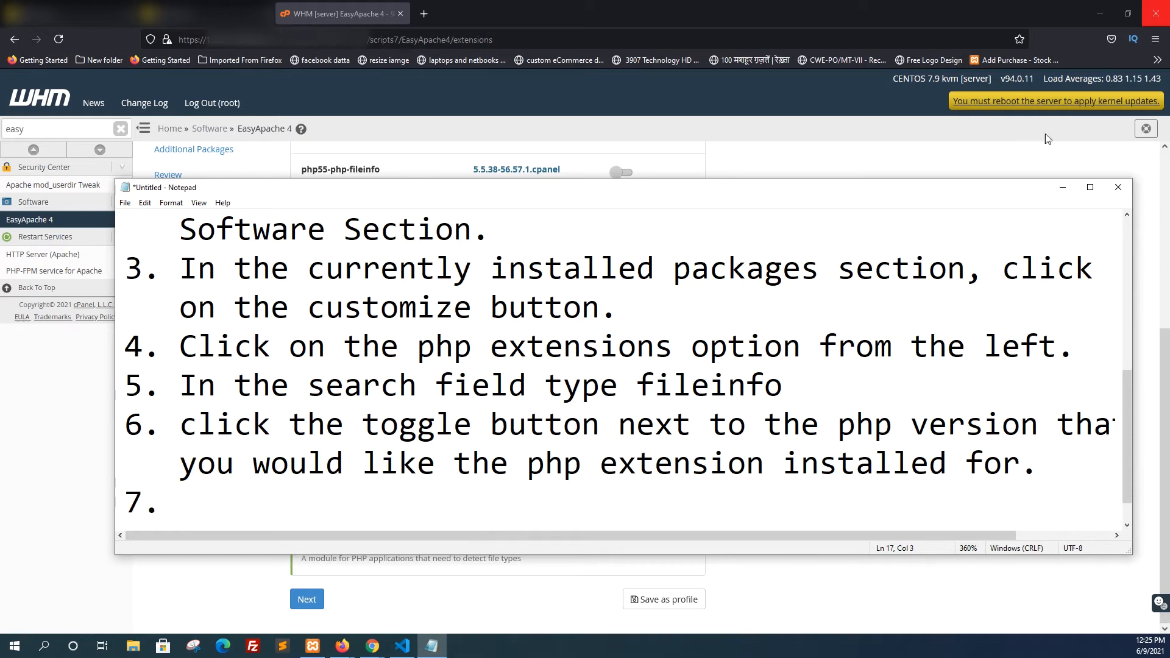
# Switch to WHM and deselect the fileinfo extension for PHP 7.1, 7.2 and 5.6
pyautogui.click(1063, 187)
pyautogui.click(622, 331)
pyautogui.click(621, 331)
pyautogui.click(622, 383)
pyautogui.click(623, 382)
pyautogui.click(622, 330)
pyautogui.click(622, 384)
pyautogui.click(621, 226)
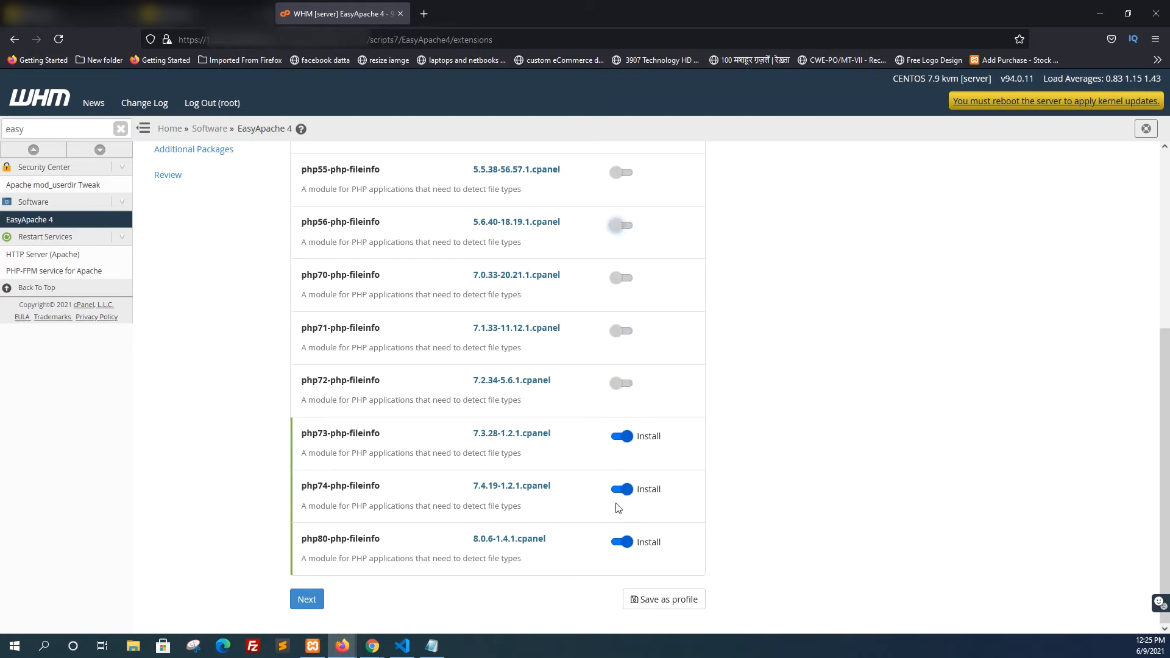
# Switch to Notepad and write the seventh instruction: "click the review option from left top"
pyautogui.click(431, 645)
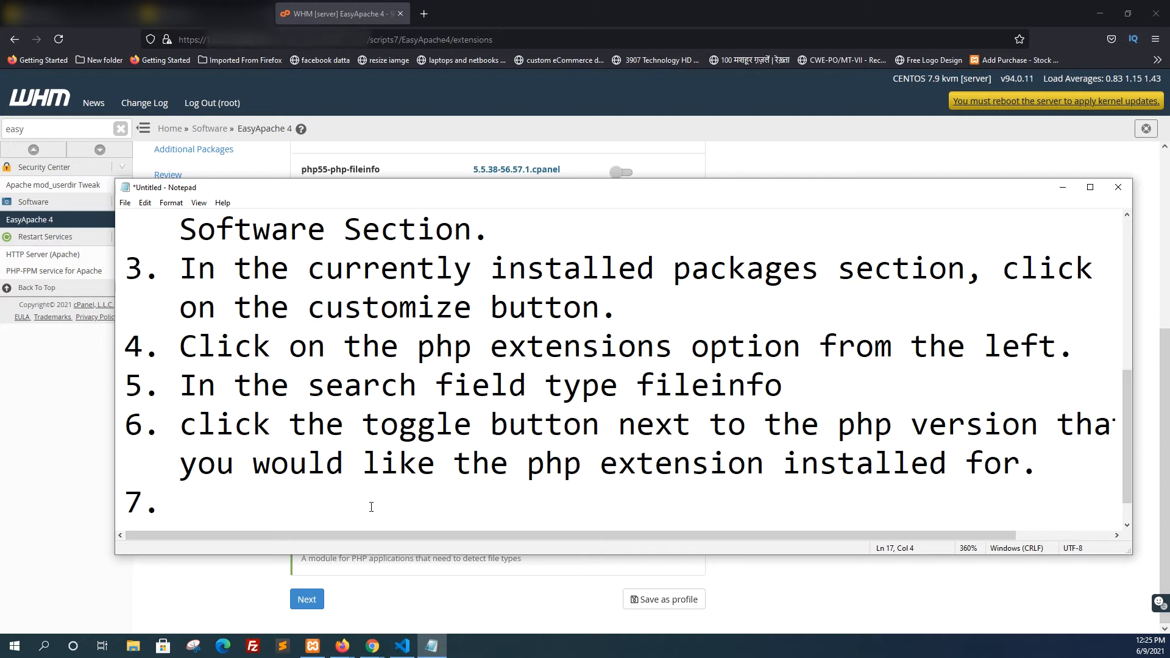
pyautogui.write('click')
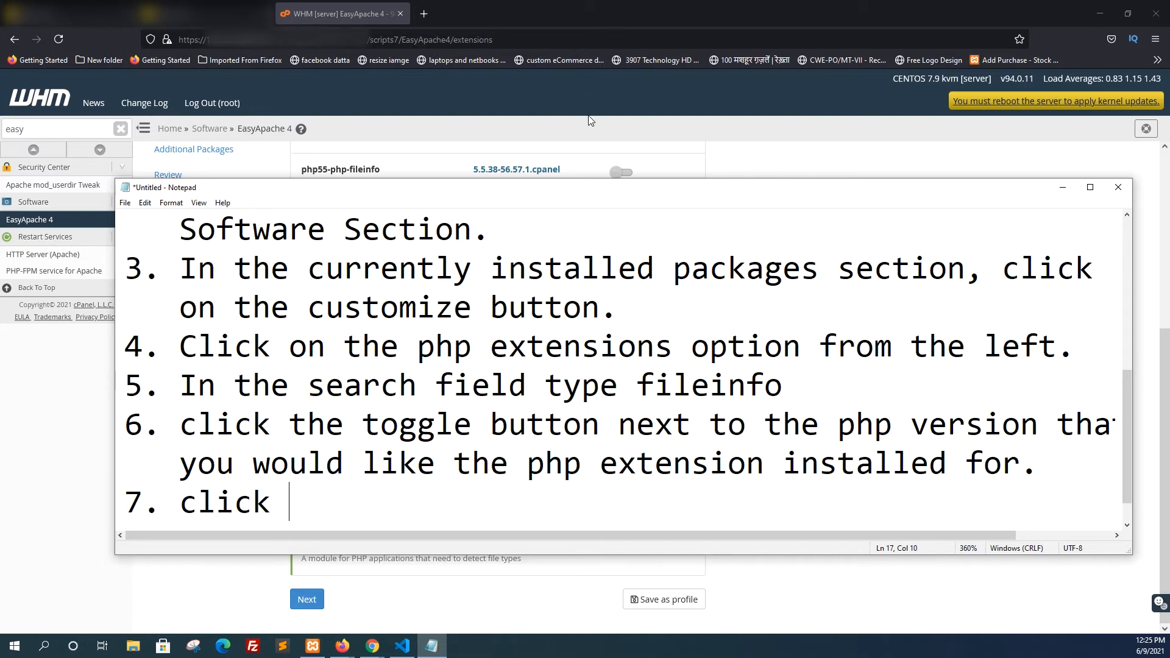
pyautogui.moveTo(571, 184); pyautogui.dragTo(524, 144)
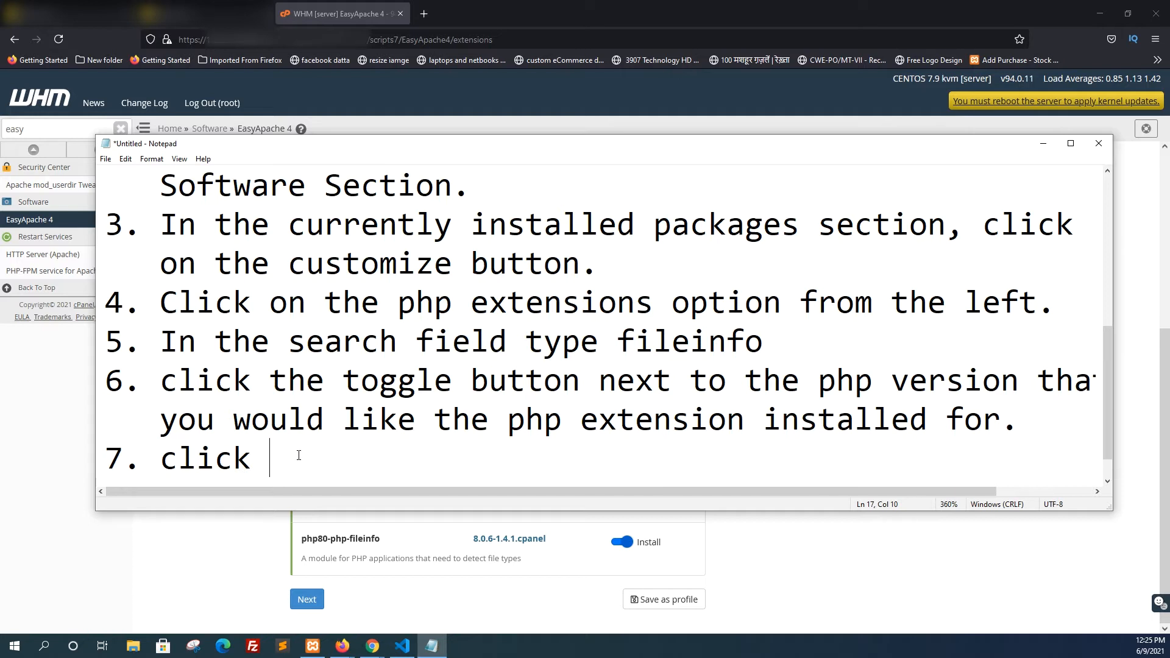
pyautogui.write('the reci')
pyautogui.press('BackSpace')
pyautogui.press('BackSpace')
pyautogui.write('view')
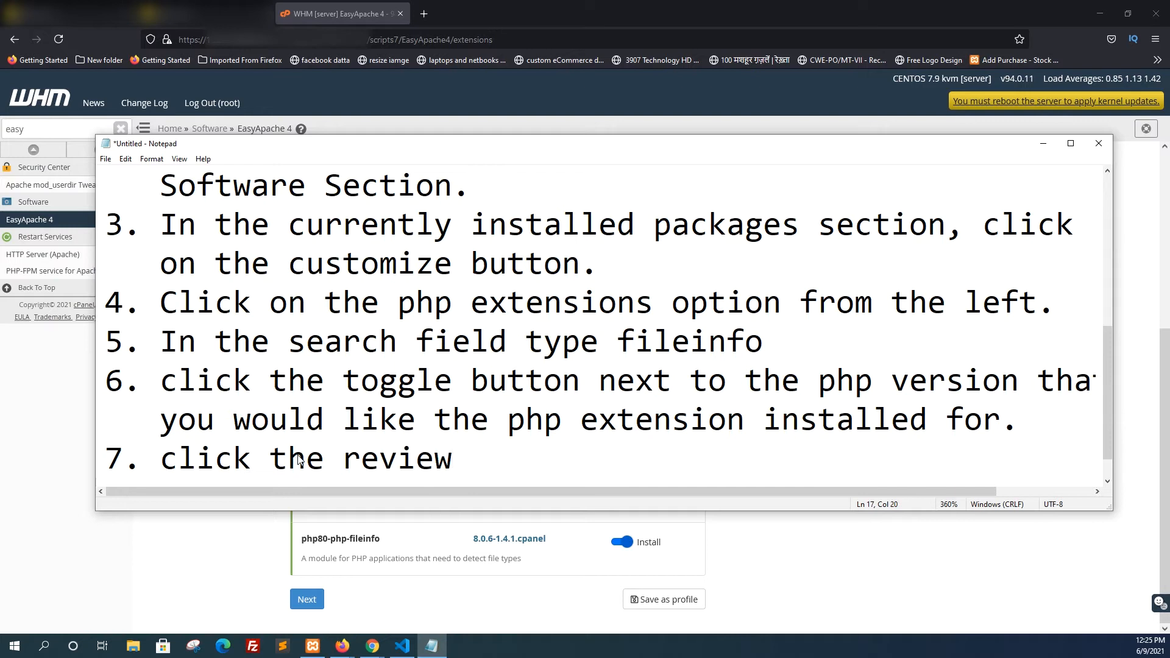
pyautogui.write(' option ')
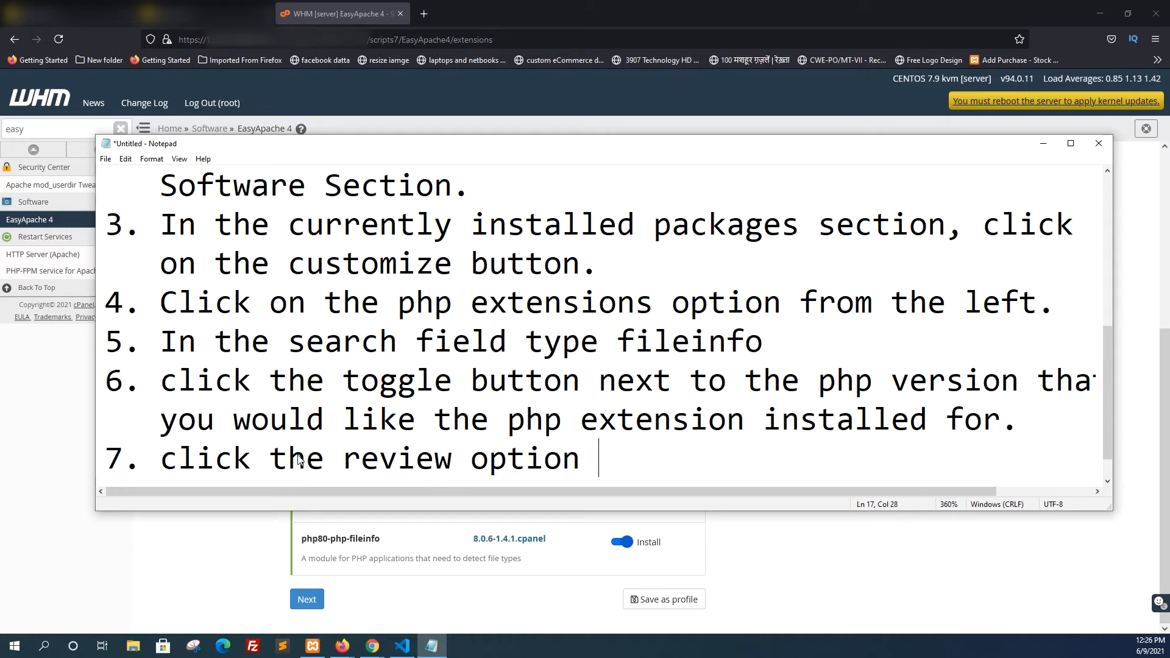
pyautogui.write('from ledt')
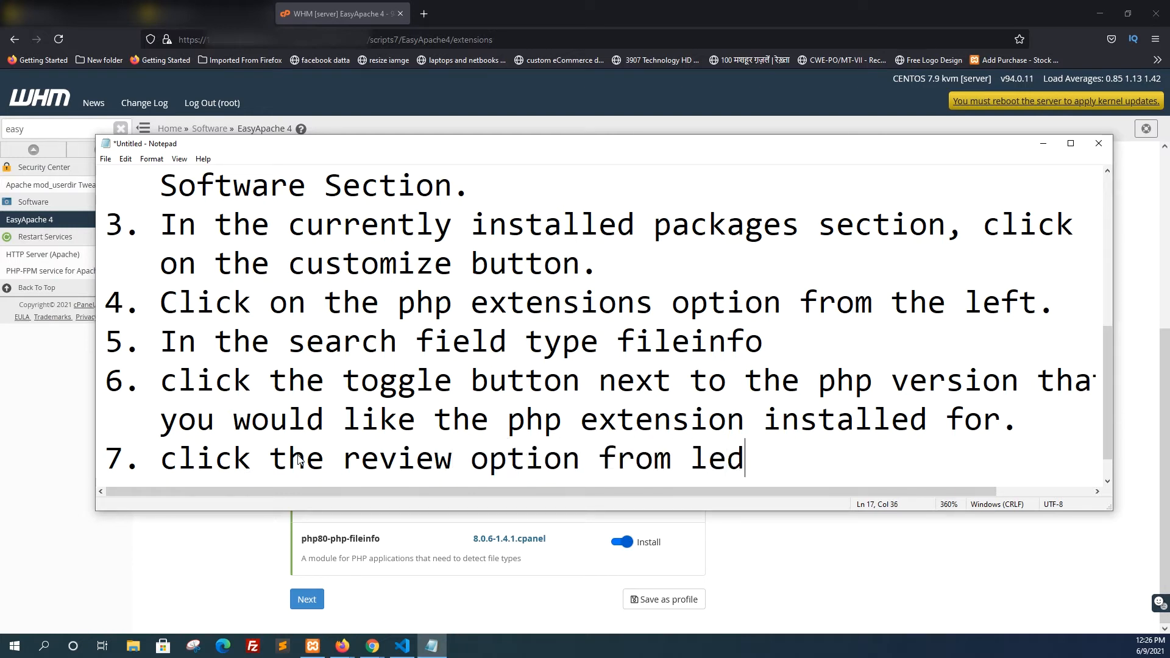
pyautogui.press('BackSpace')
pyautogui.press('BackSpace')
pyautogui.write('ft top')
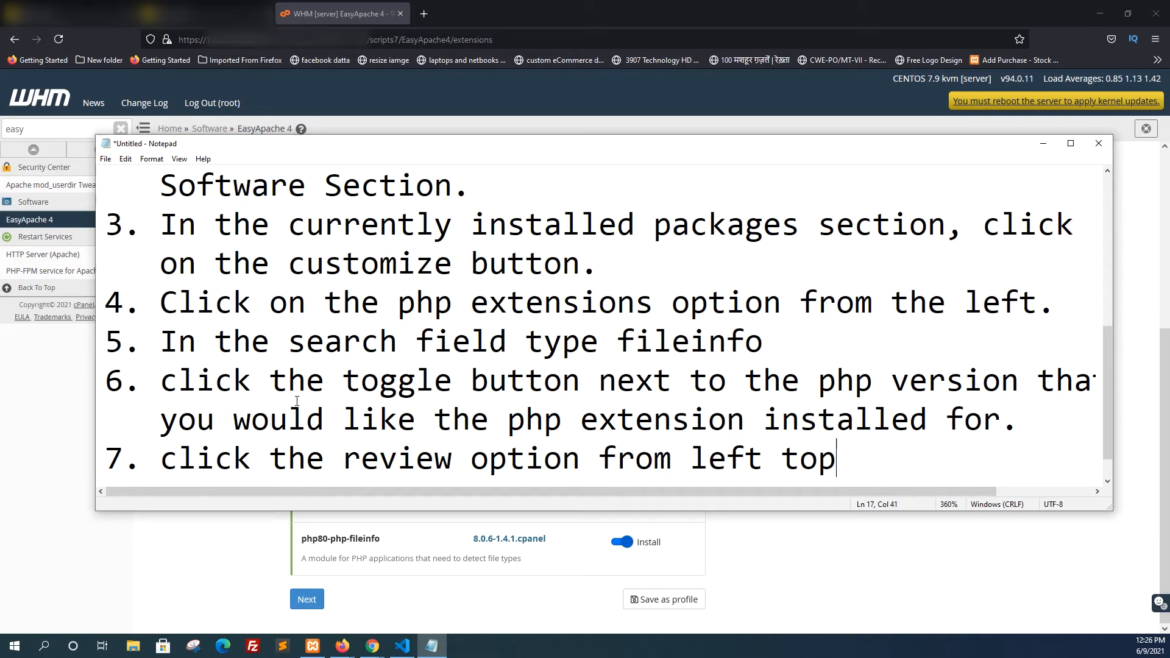
# Switch to WHM, open the EasyApache 4 review stage and highlight the fileinfo packages listed for installation
pyautogui.click(1036, 151)
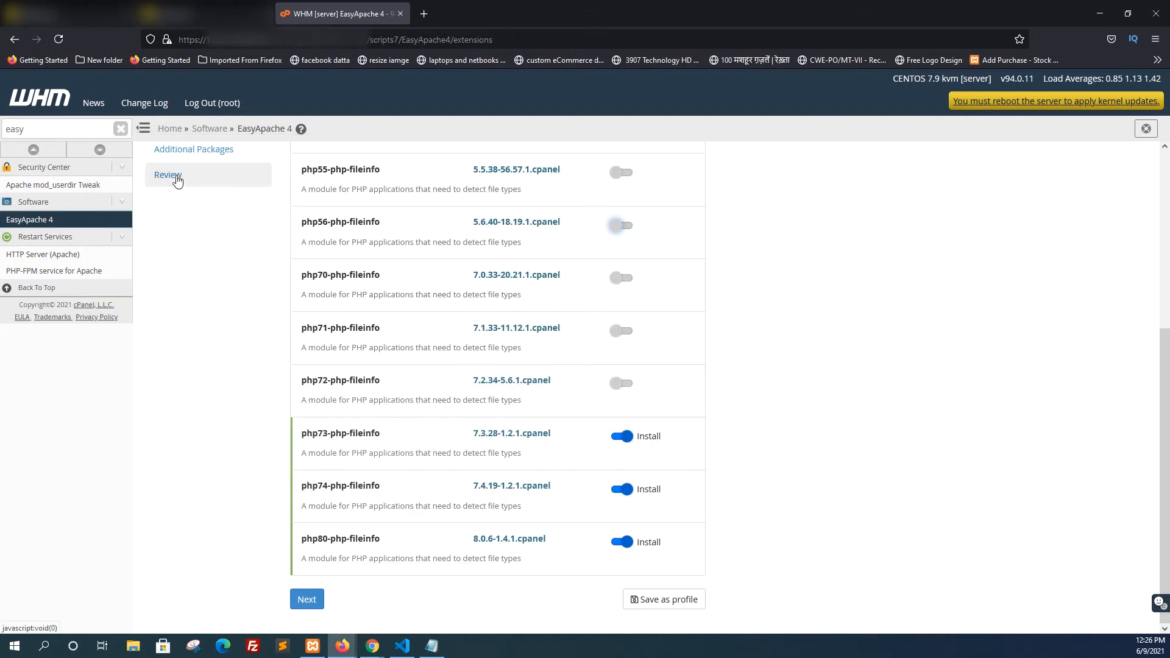
pyautogui.click(176, 176)
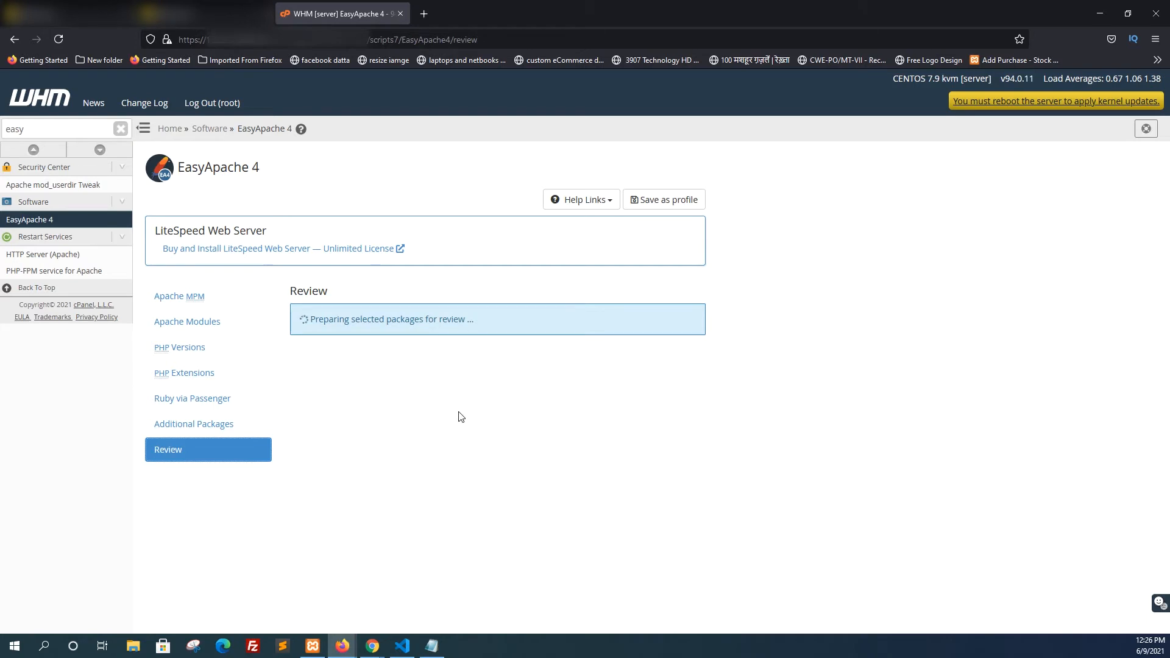
pyautogui.moveTo(442, 641)
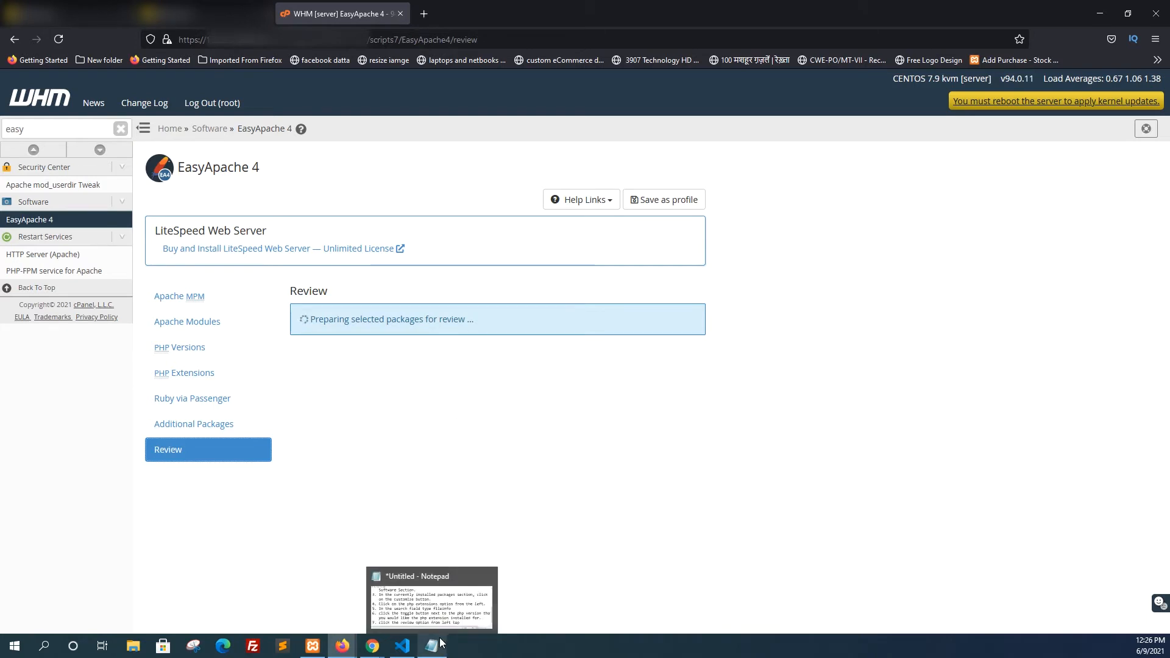
pyautogui.scroll(-3, 419, 418)
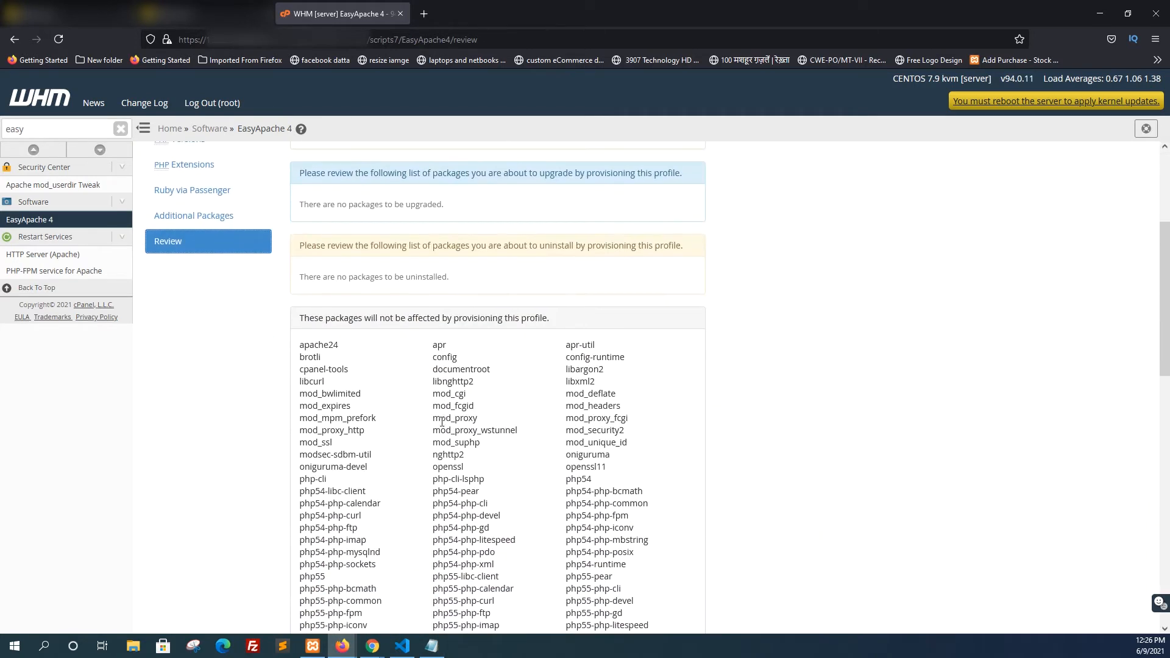
pyautogui.scroll(3, 441, 421)
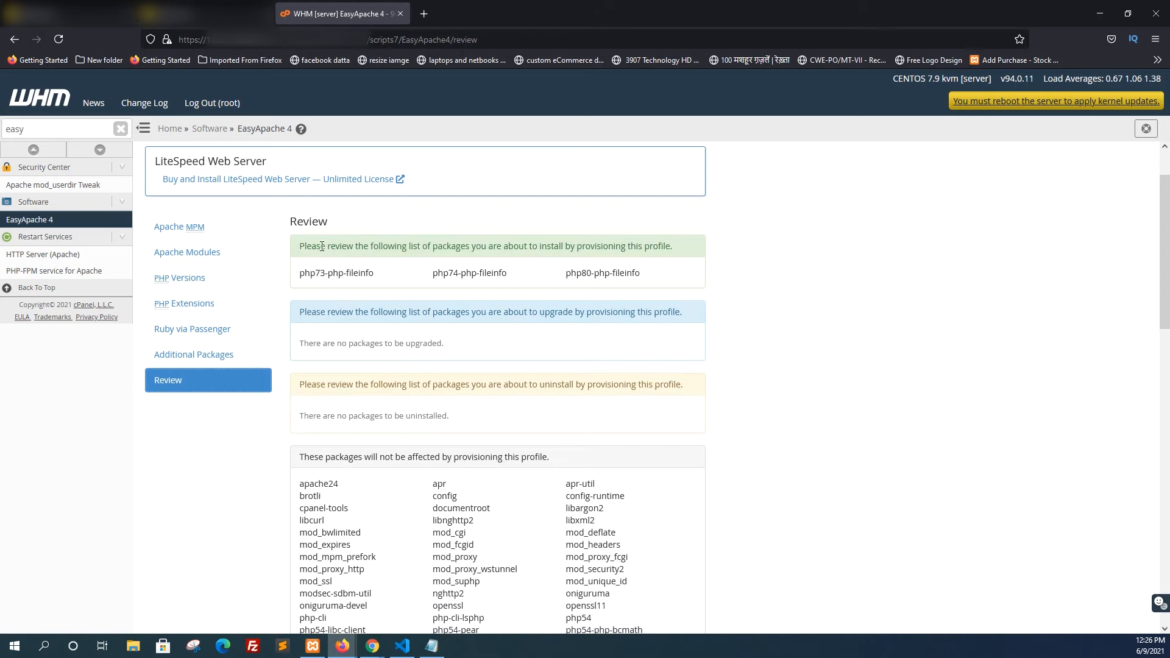
pyautogui.moveTo(644, 280); pyautogui.dragTo(299, 276)
# Return to Notepad, end the seventh instruction with a period and start item "8." on the line below
pyautogui.click(434, 648)
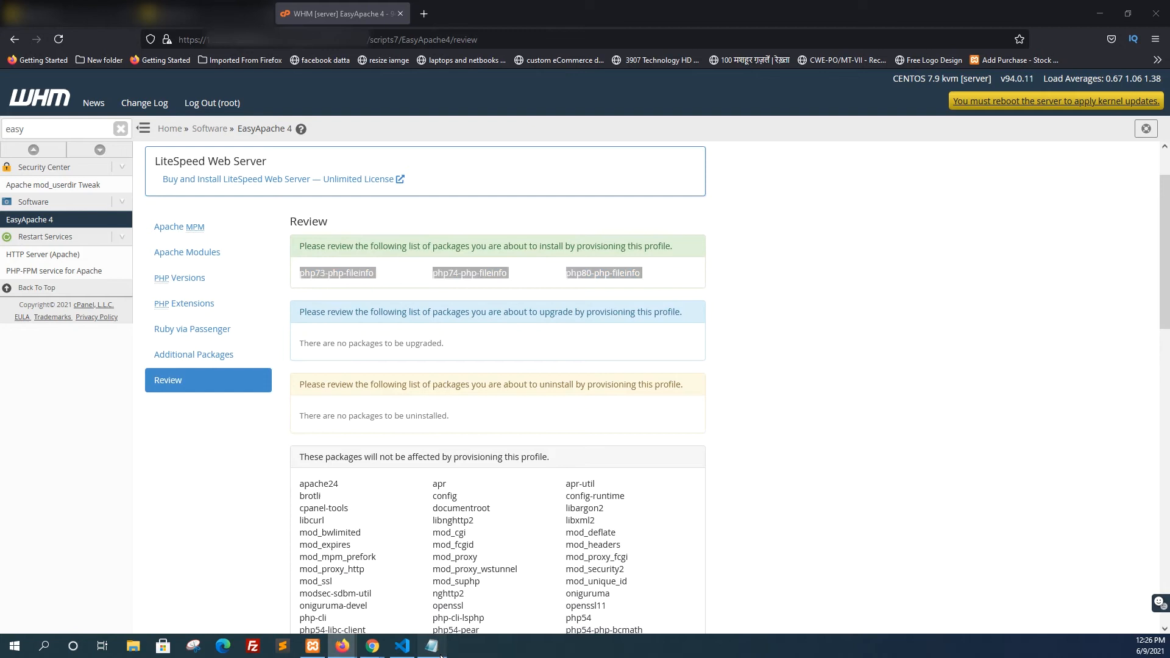
pyautogui.write('.')
pyautogui.press('Return')
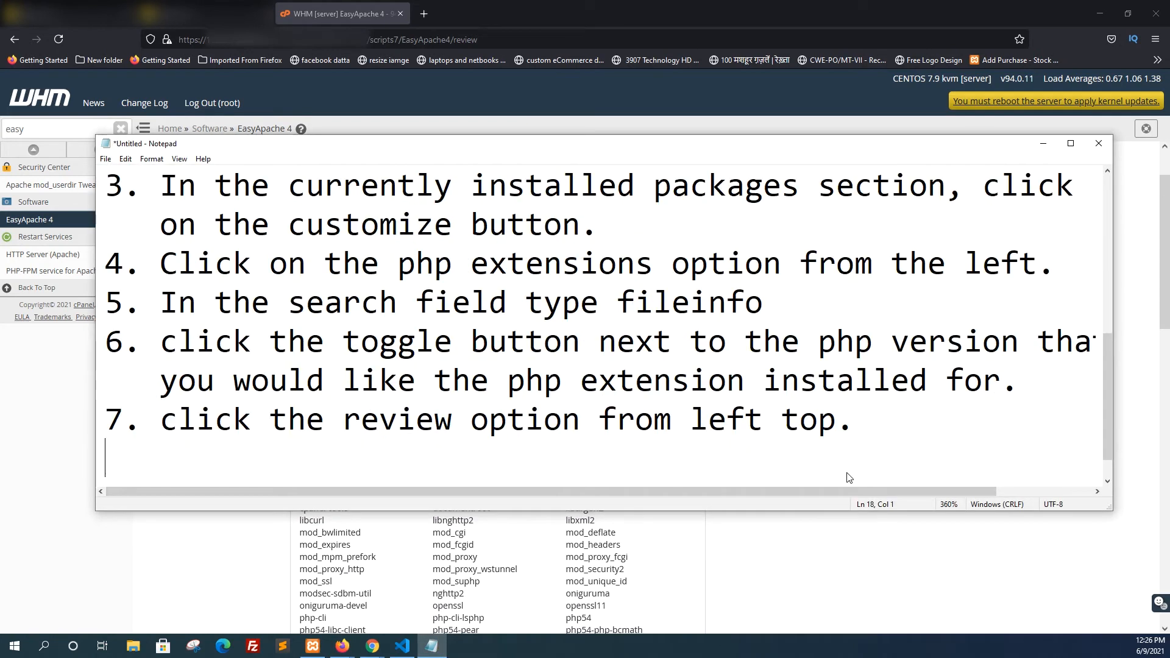
pyautogui.press('BackSpace')
pyautogui.press('BackSpace')
pyautogui.write('8. Confirm ')
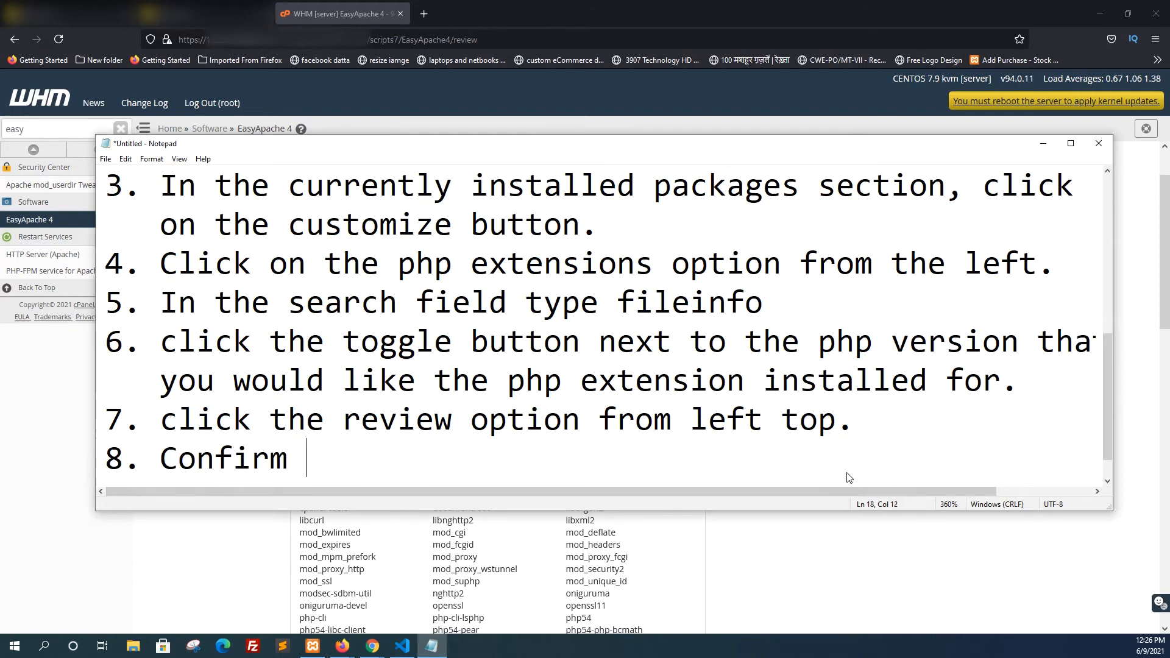
pyautogui.write('the options')
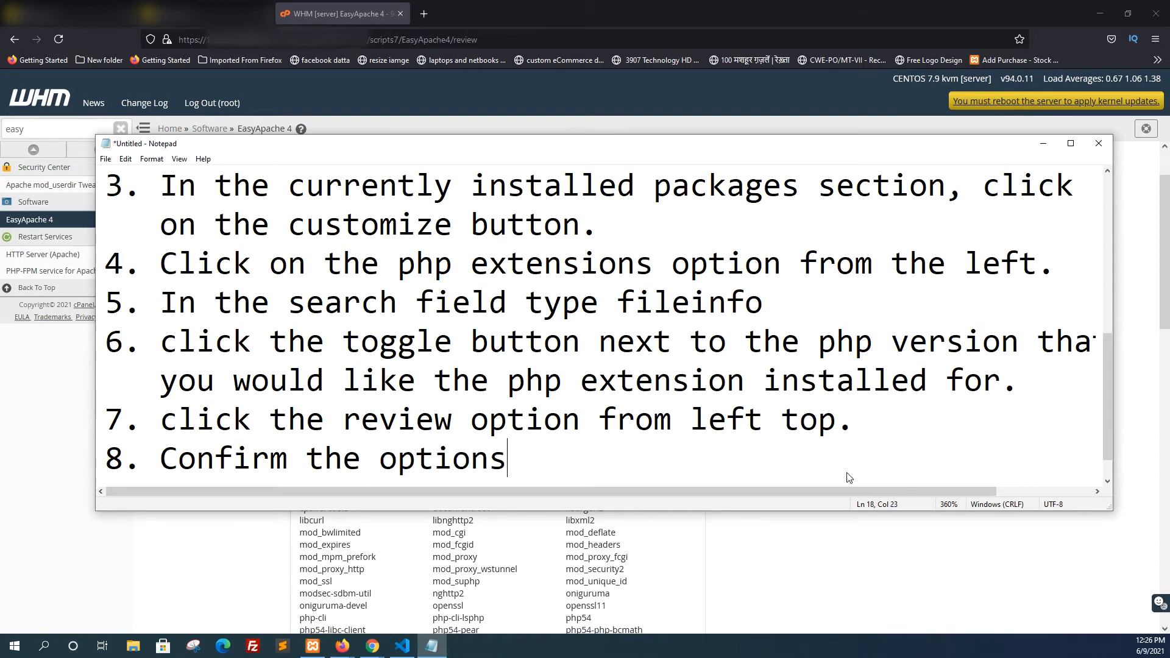
pyautogui.write(' you jus')
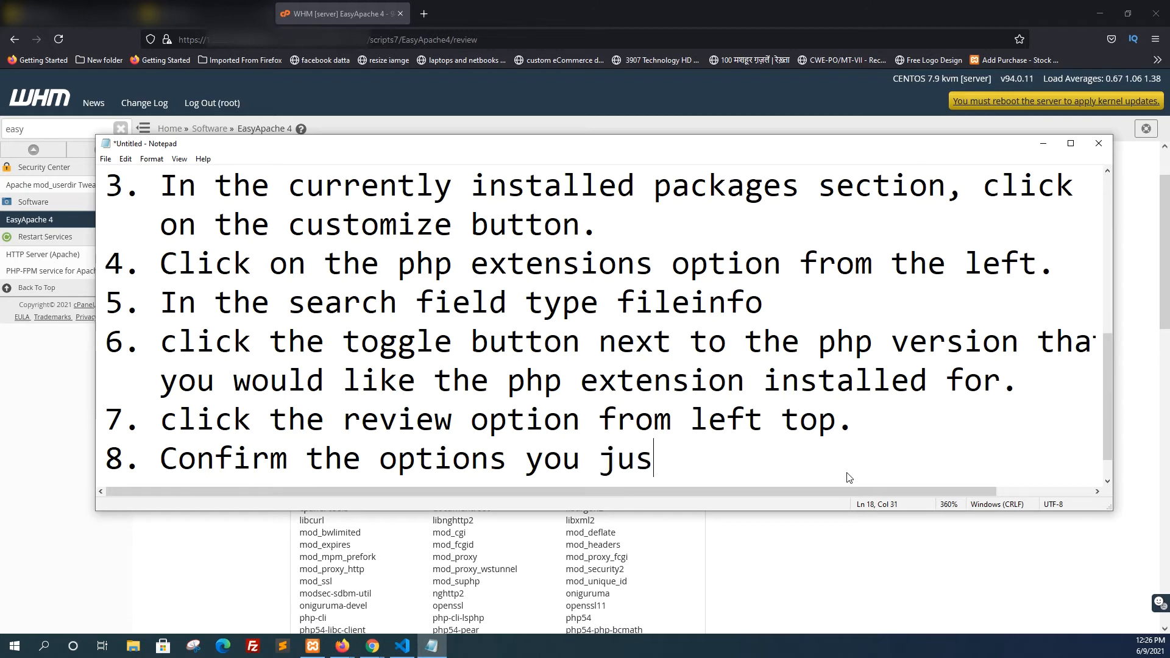
pyautogui.write('t reviews')
# Write the first line of the eighth instruction: "Confirm the options you just reviewed if all is well"
pyautogui.press('BackSpace')
pyautogui.write('d')
pyautogui.press('BackSpace')
pyautogui.write('ed if ')
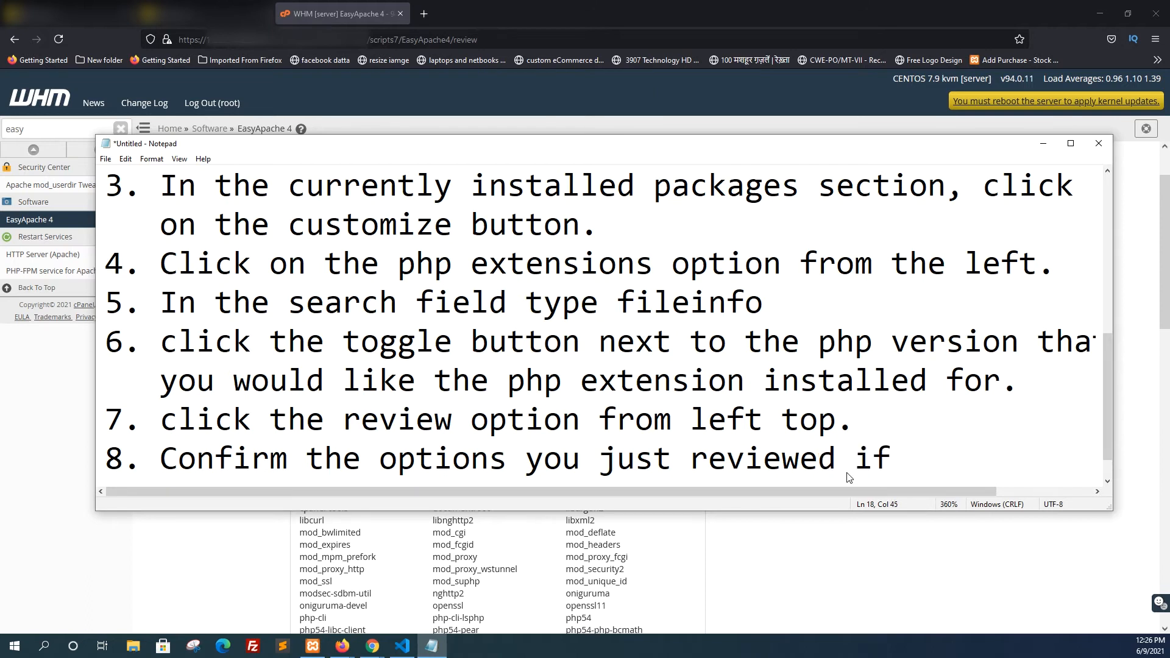
pyautogui.write('all is well')
# Continue the eighth instruction on an indented second line with "under the Please review the following list of package"
pyautogui.press('Return')
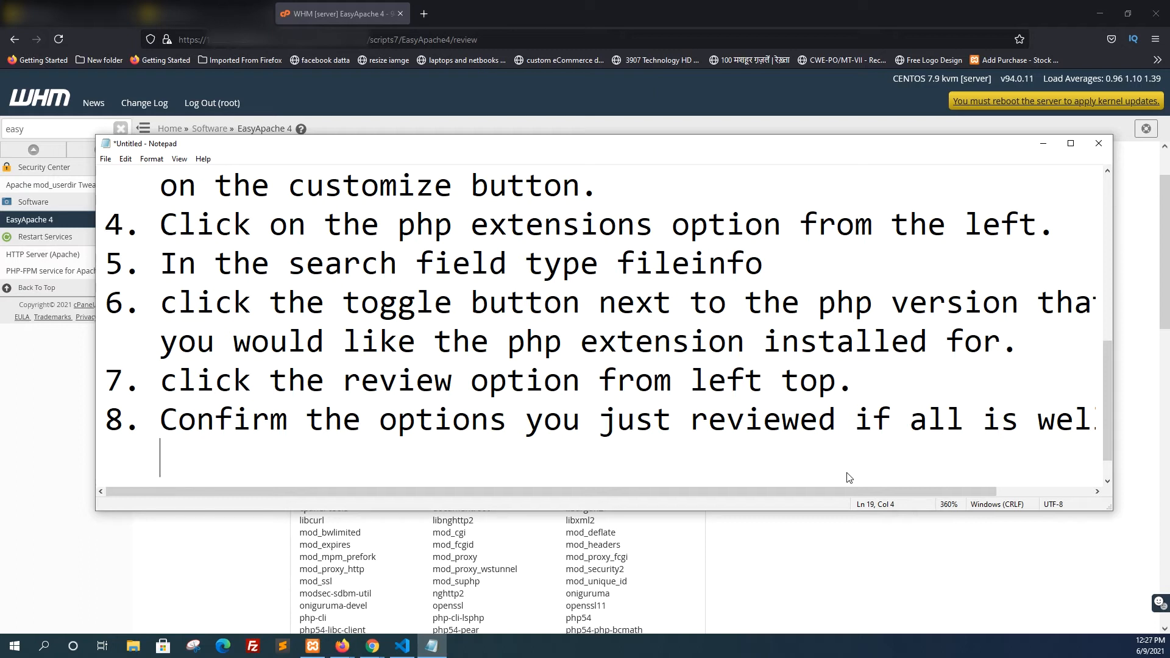
pyautogui.write('under t')
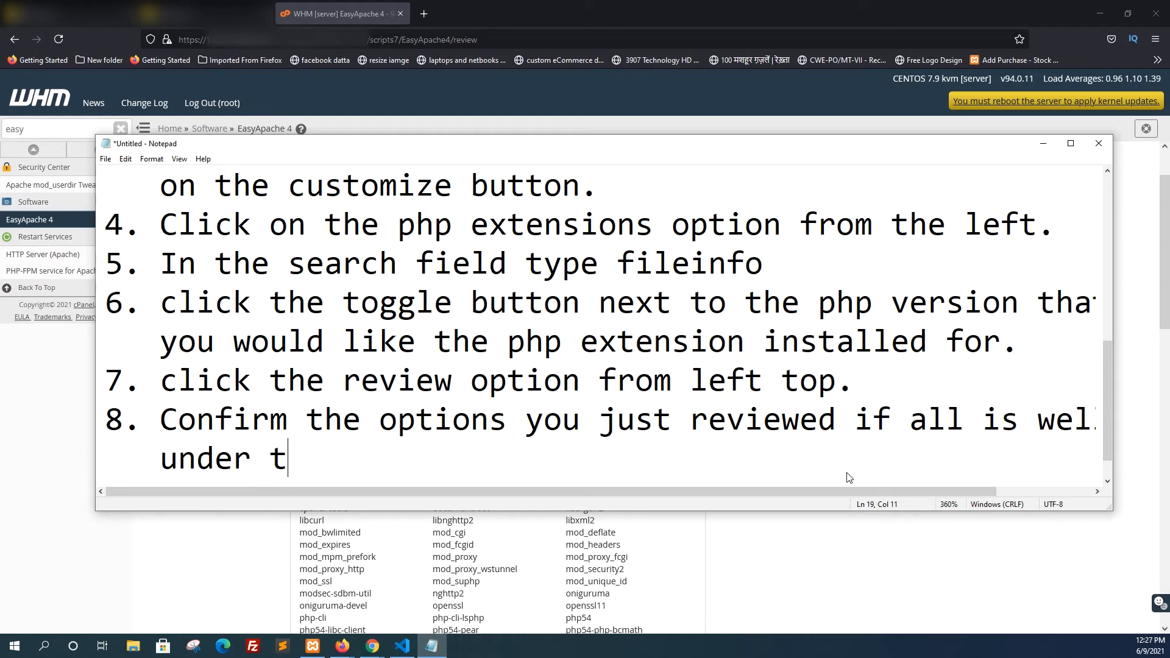
pyautogui.write('he Pl')
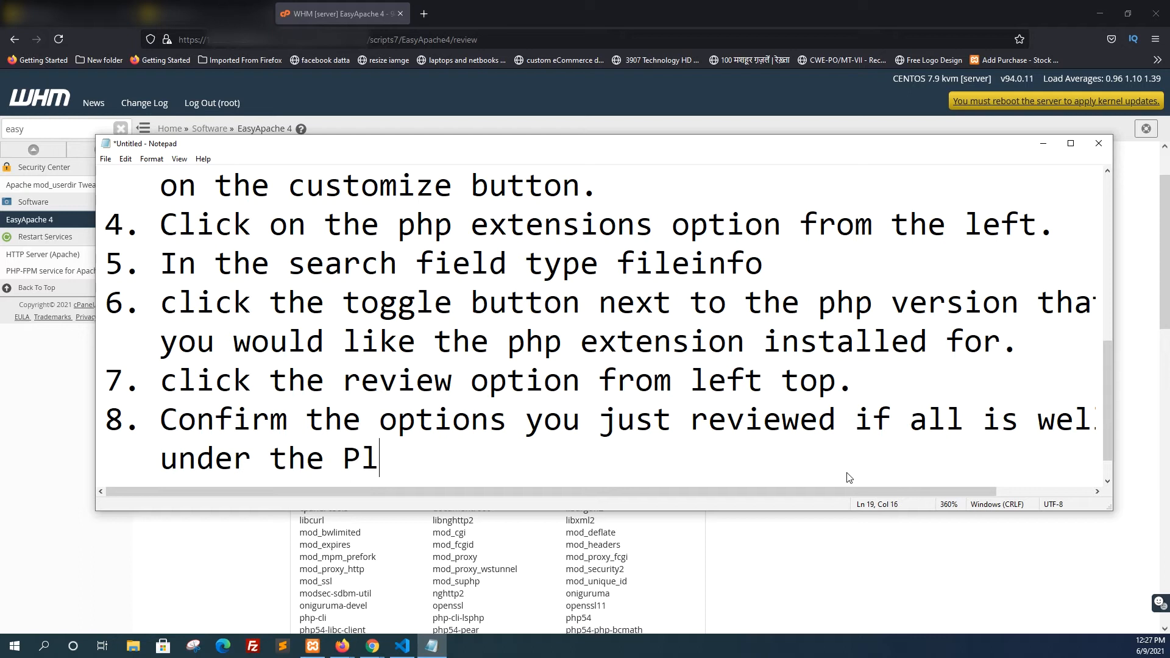
pyautogui.write('ease review the follow')
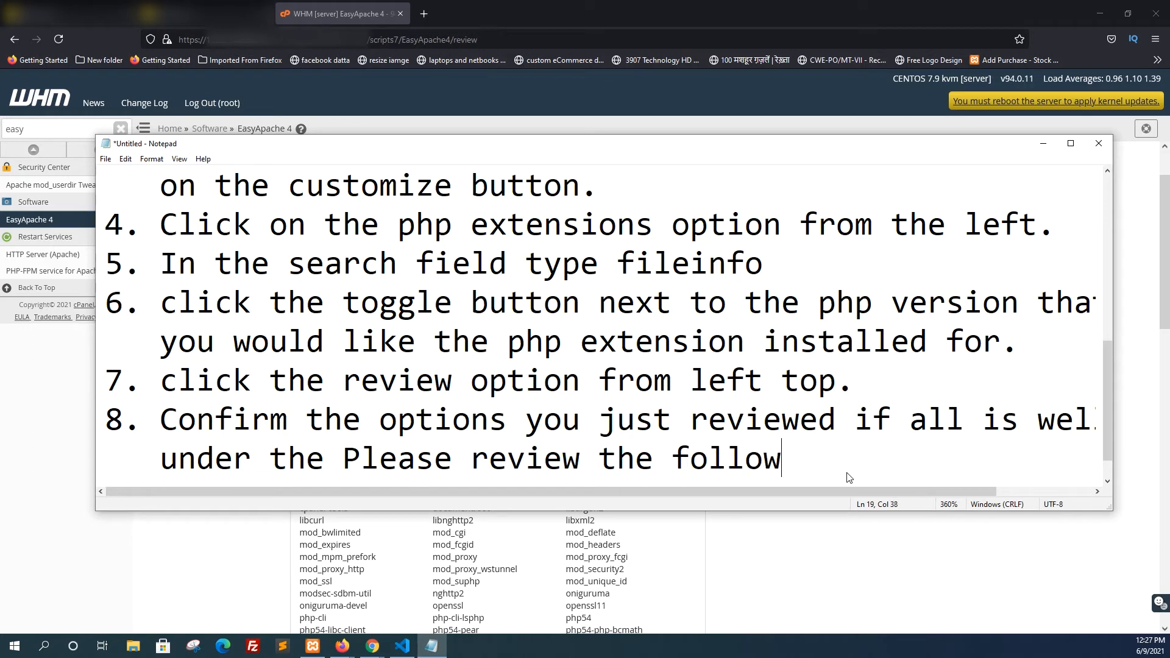
pyautogui.write('ing list')
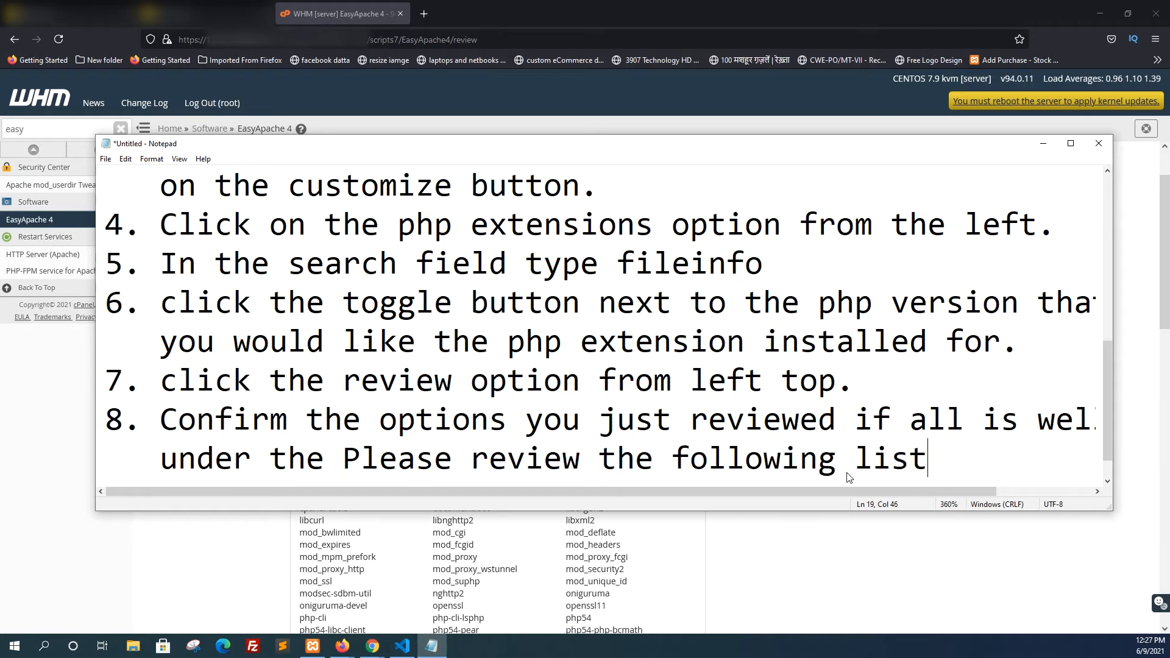
pyautogui.write(' of packa')
pyautogui.write('ge')
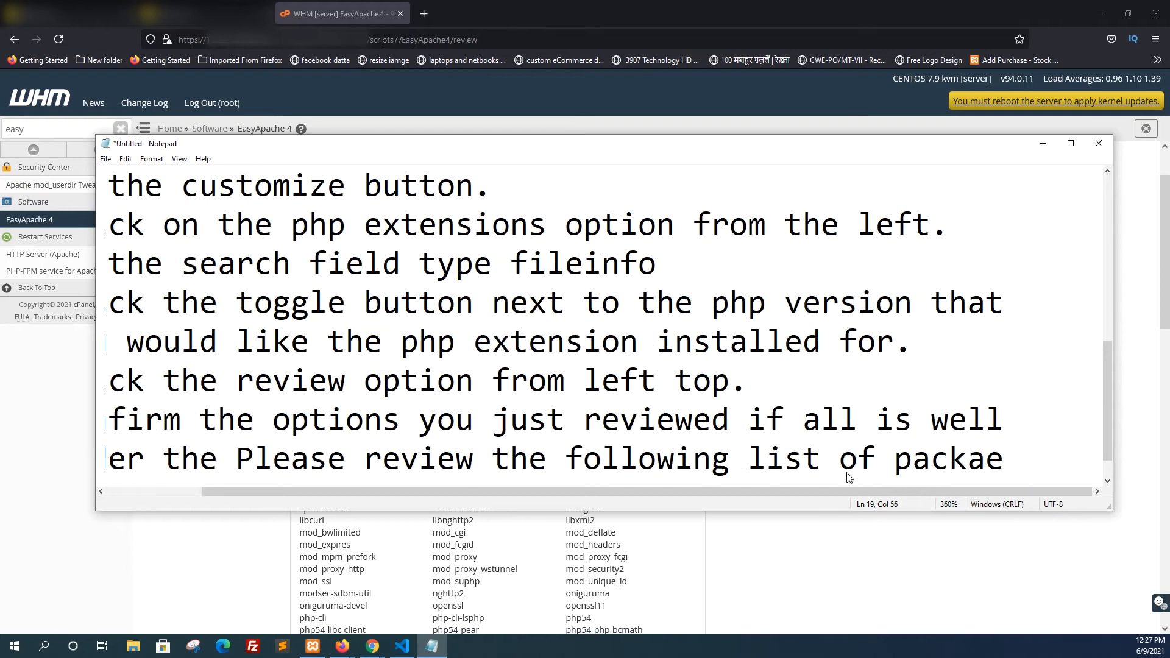
# Add an indented third line to the eighth instruction: "you are about to install by provisioning this profile."
pyautogui.press('Return')
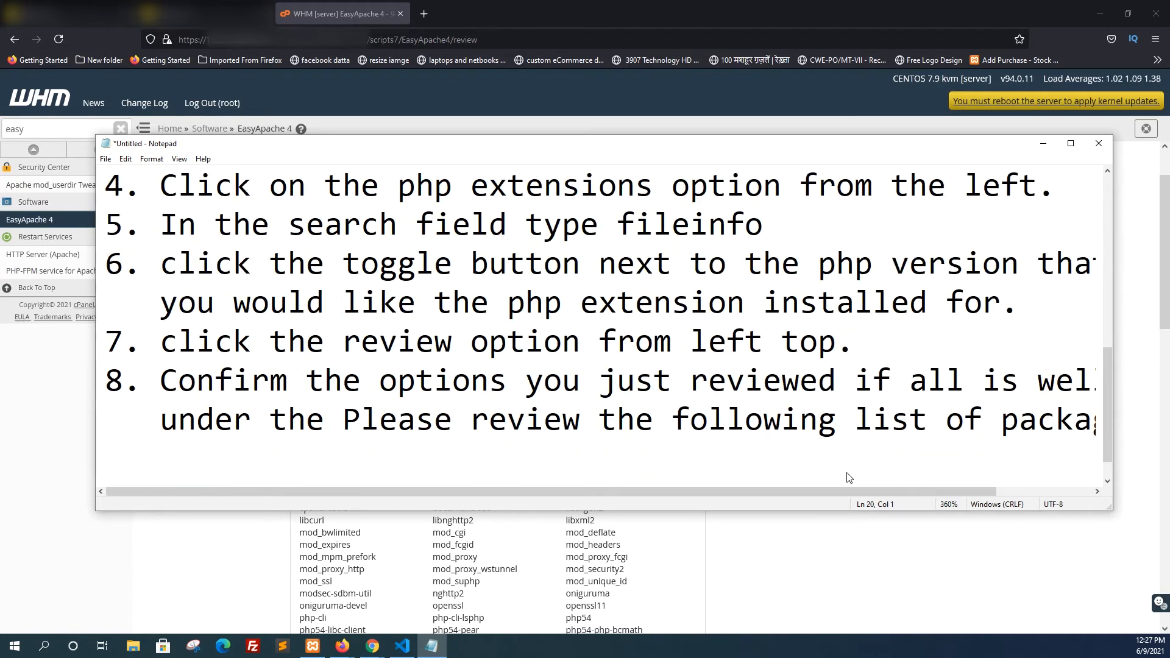
pyautogui.write('you are ab')
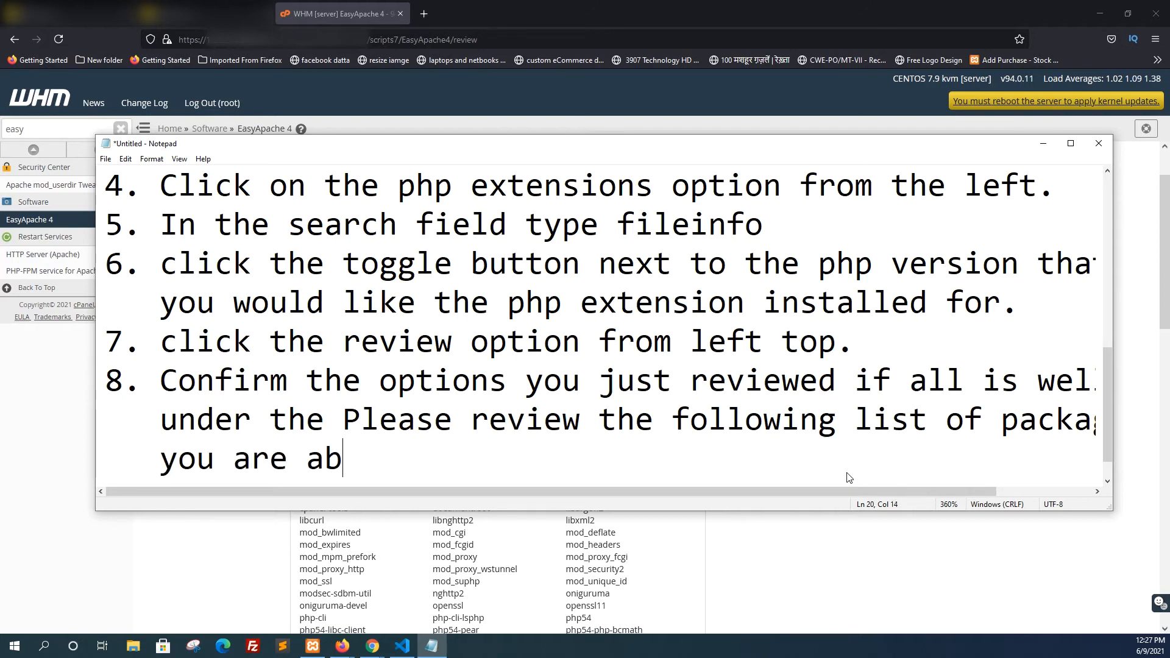
pyautogui.write('out to install by provisioning this profile')
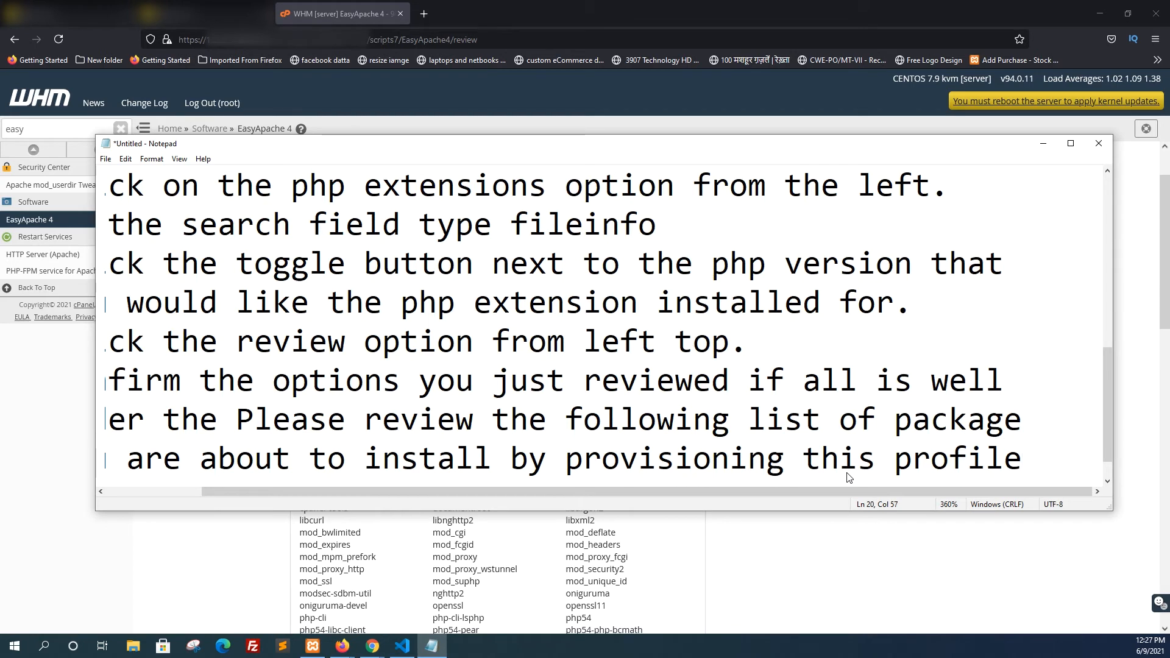
pyautogui.write('.')
# Finish the eighth instruction on an indented fourth line with "then click the Provision button."
pyautogui.press('Return')
pyautogui.write('then ')
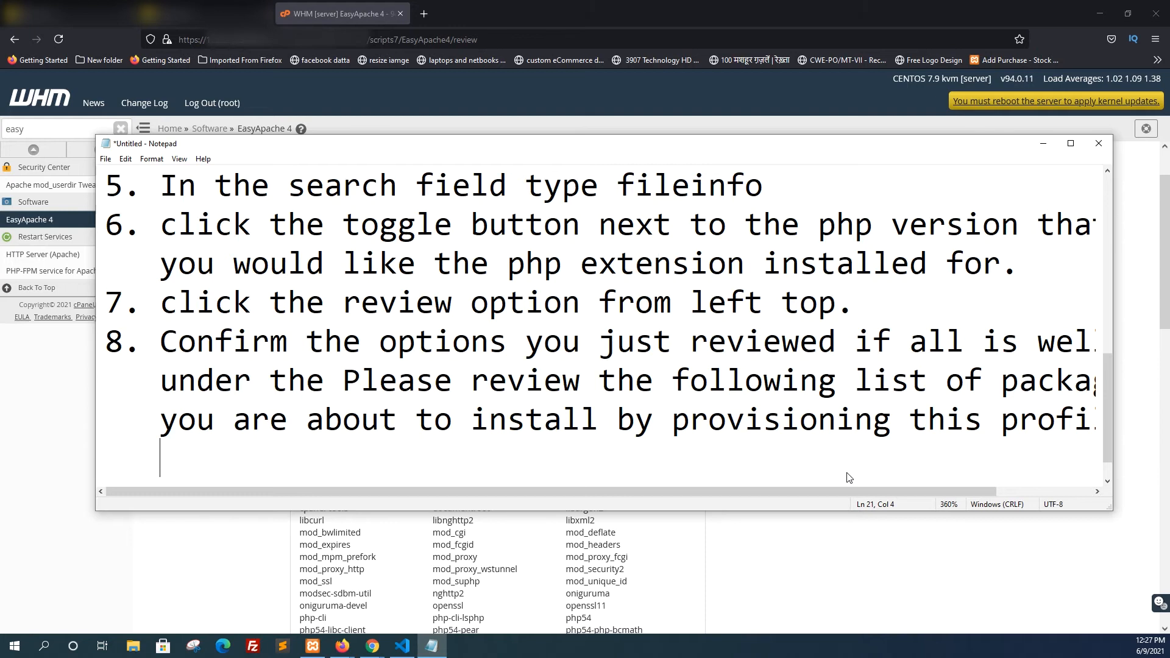
pyautogui.write('click')
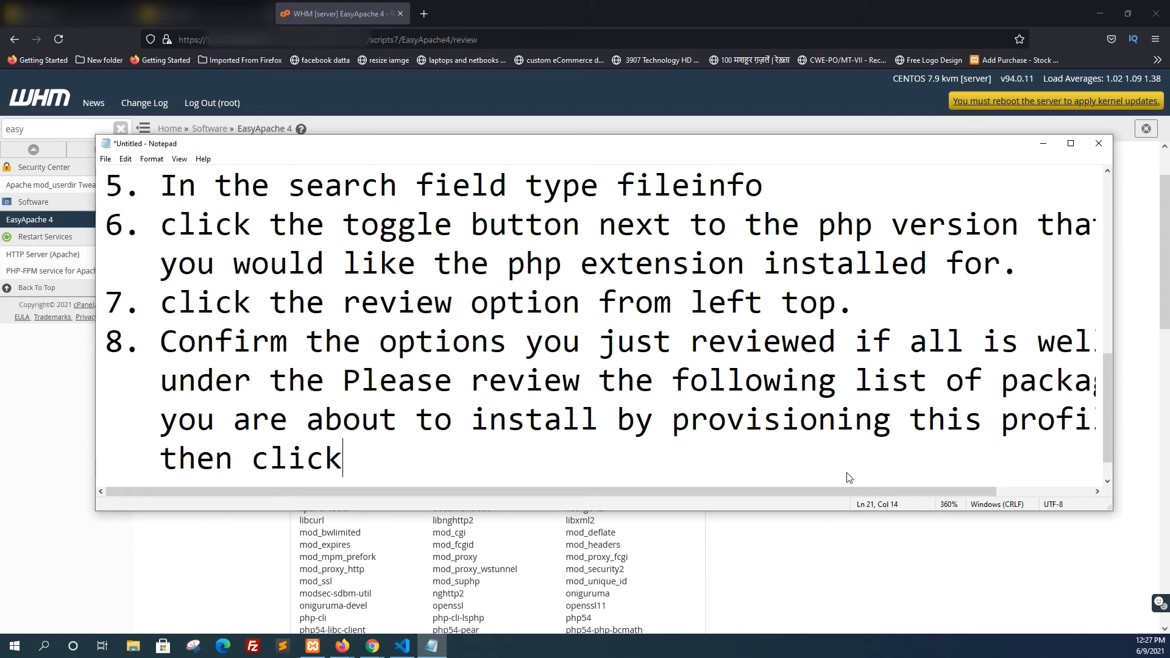
pyautogui.write(' the Prov')
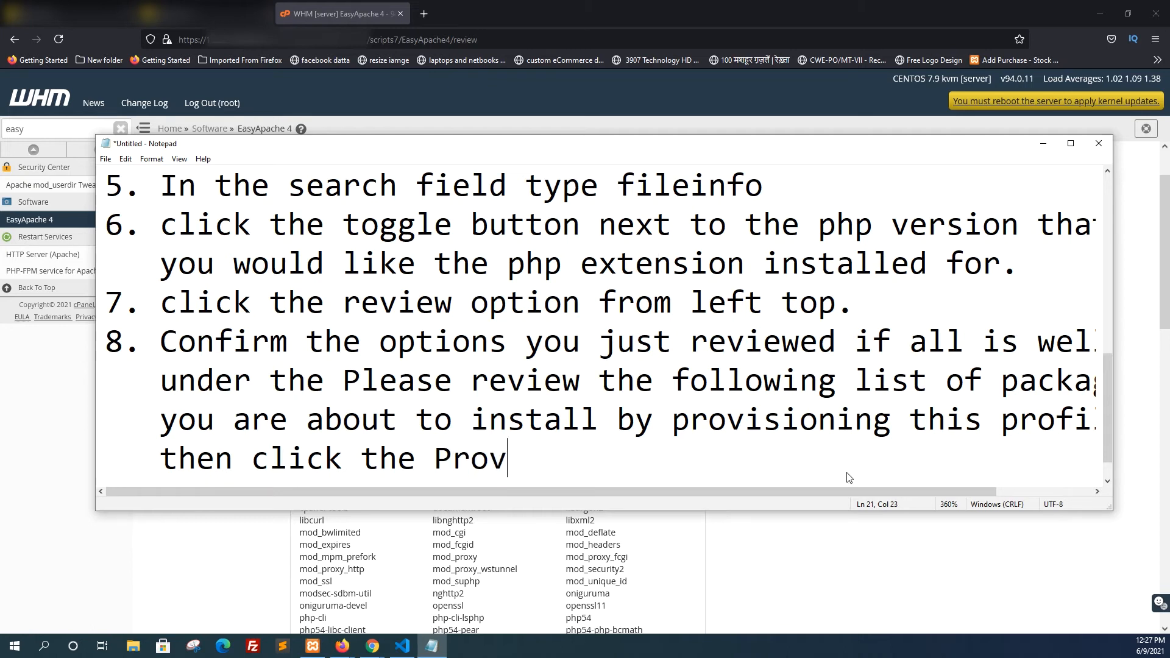
pyautogui.write('ision ')
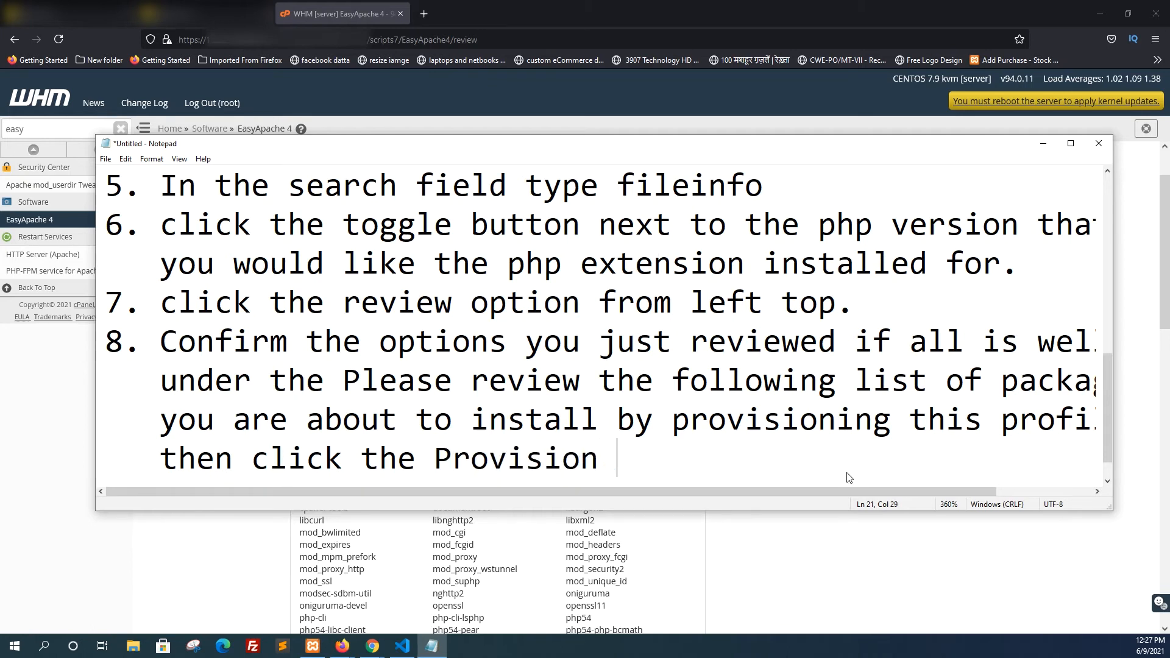
pyautogui.write('button.')
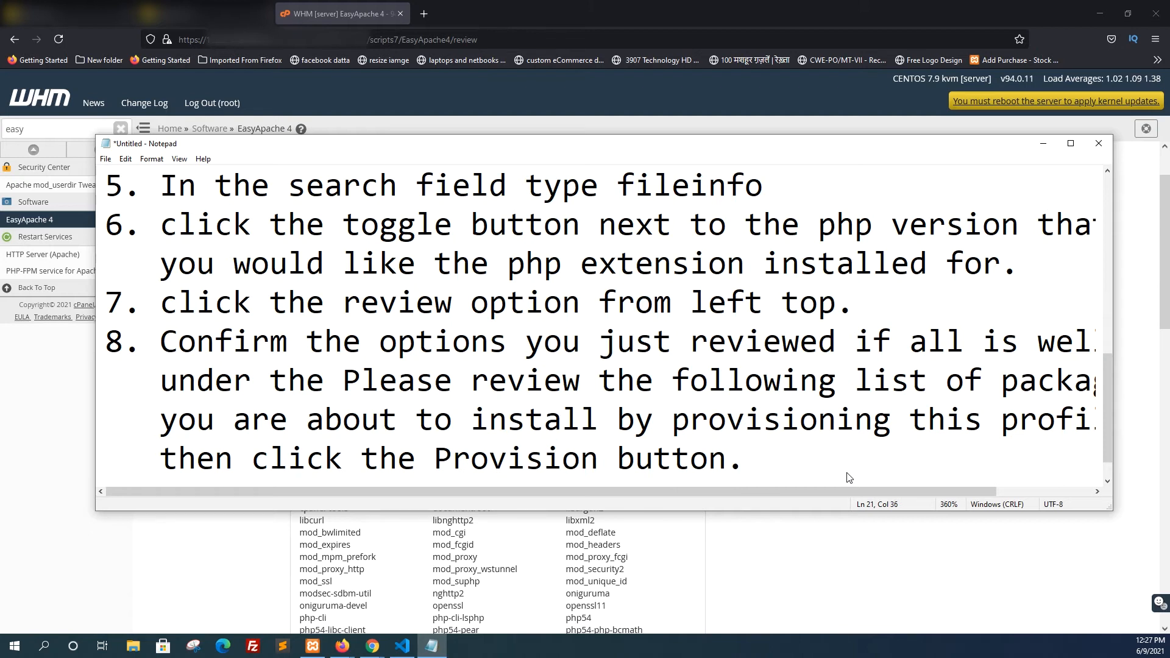
# Switch to WHM, start provisioning the reviewed fileinfo packages, and bring Notepad back up
pyautogui.click(1042, 143)
pyautogui.scroll(-15, 462, 515)
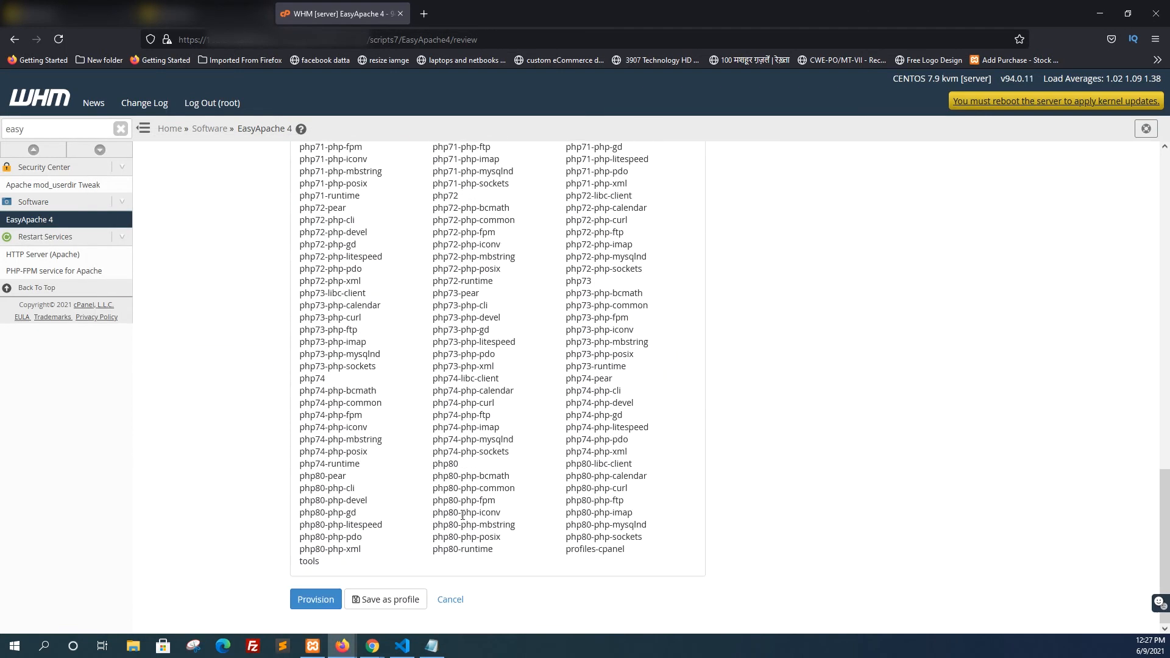
pyautogui.click(312, 604)
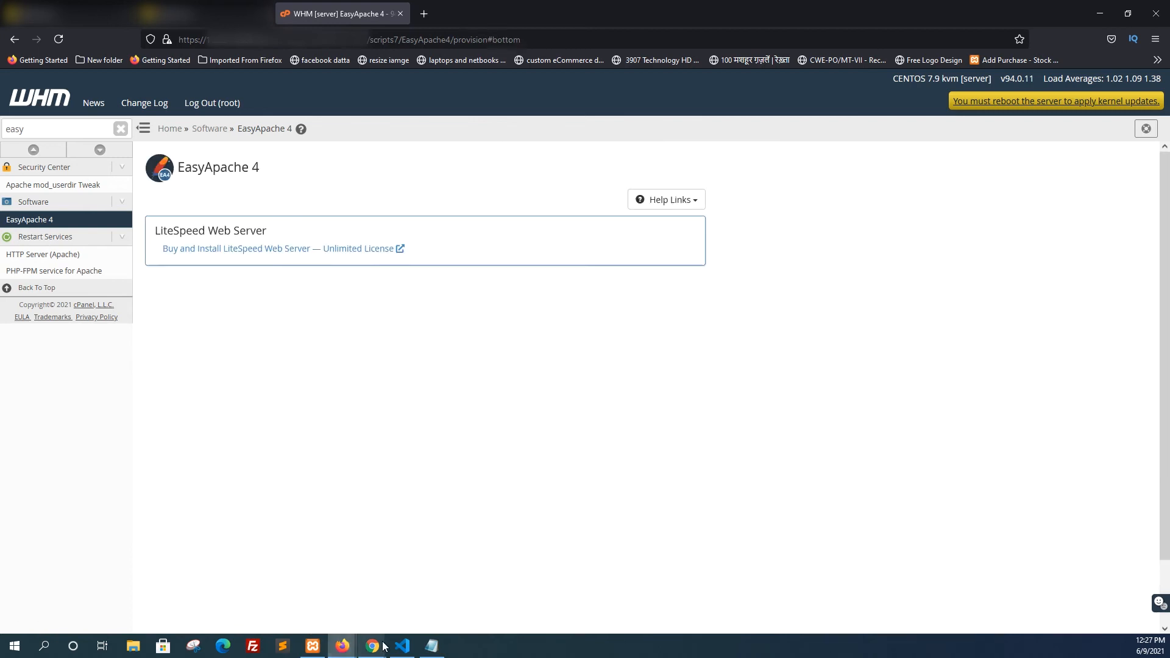
pyautogui.click(431, 647)
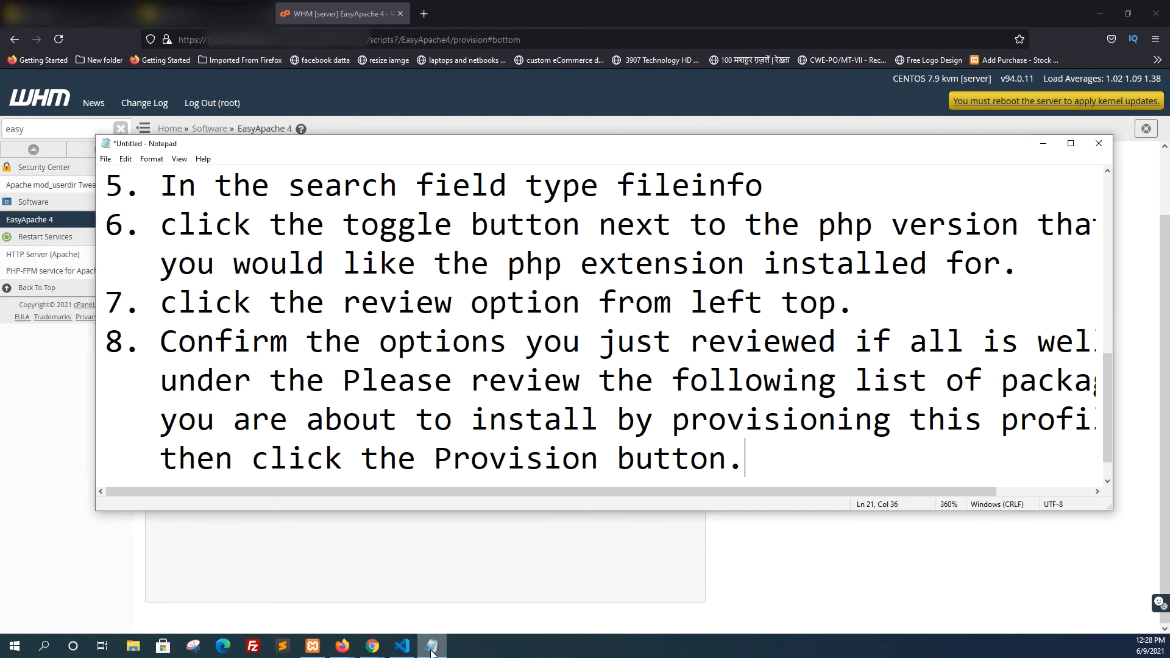
# Check the provisioning result in WHM, and add the ninth instruction "9. click on done to finish." in Notepad
pyautogui.click(431, 649)
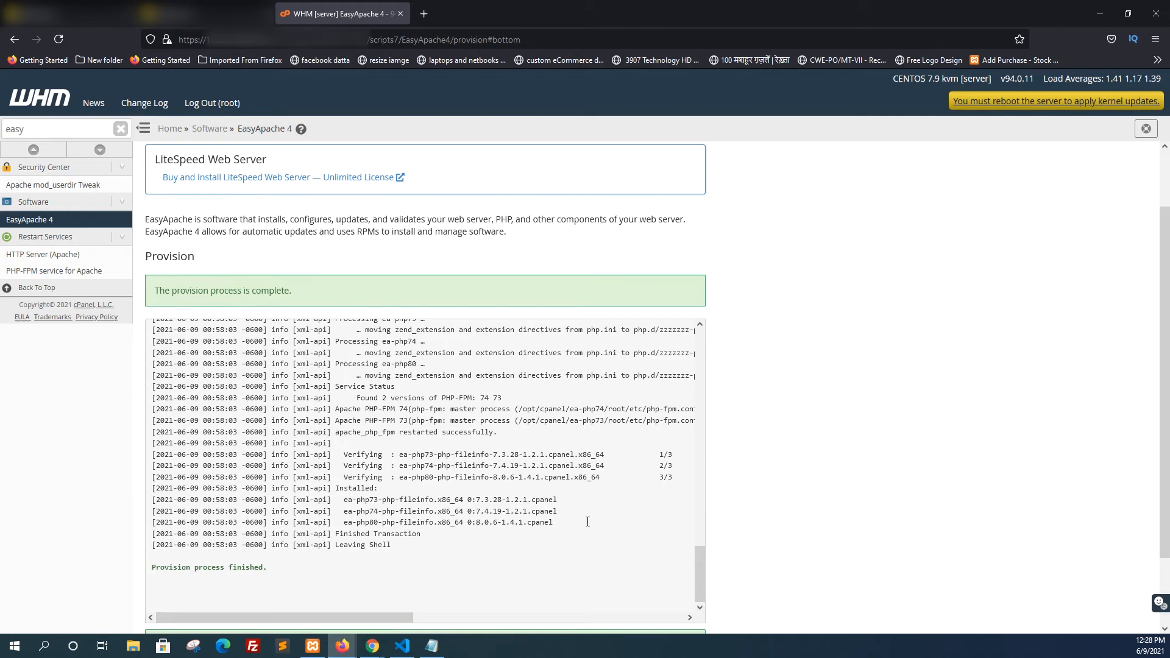
pyautogui.scroll(-2, 523, 564)
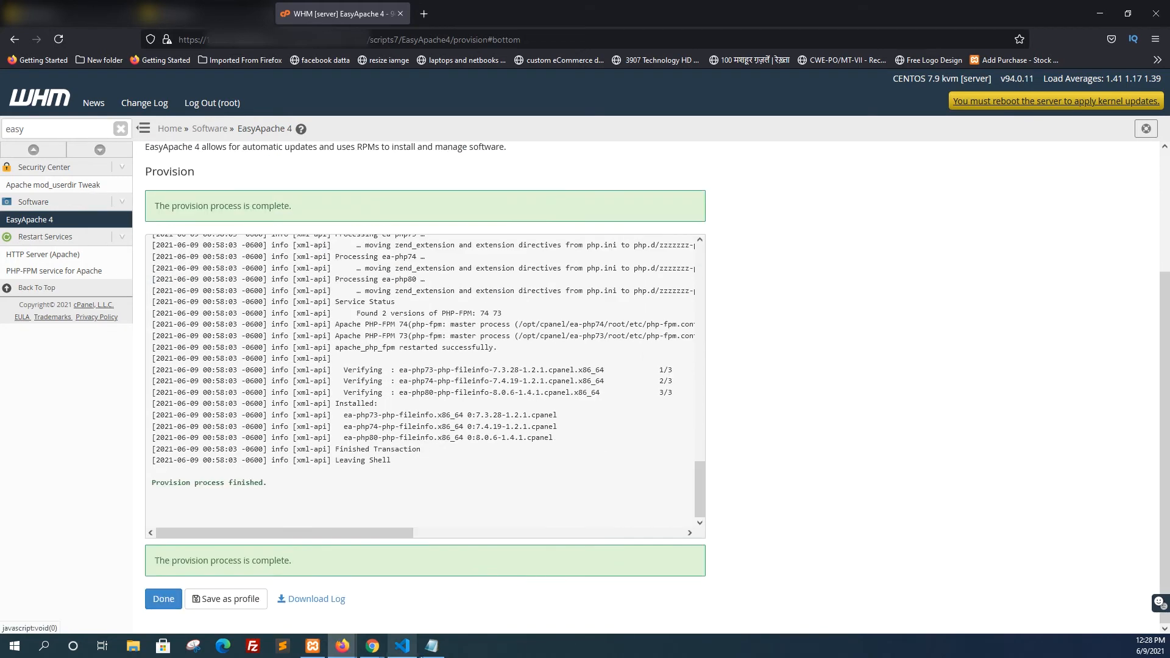
pyautogui.click(429, 649)
pyautogui.scroll(-1, 751, 477)
pyautogui.write('9. click on done to')
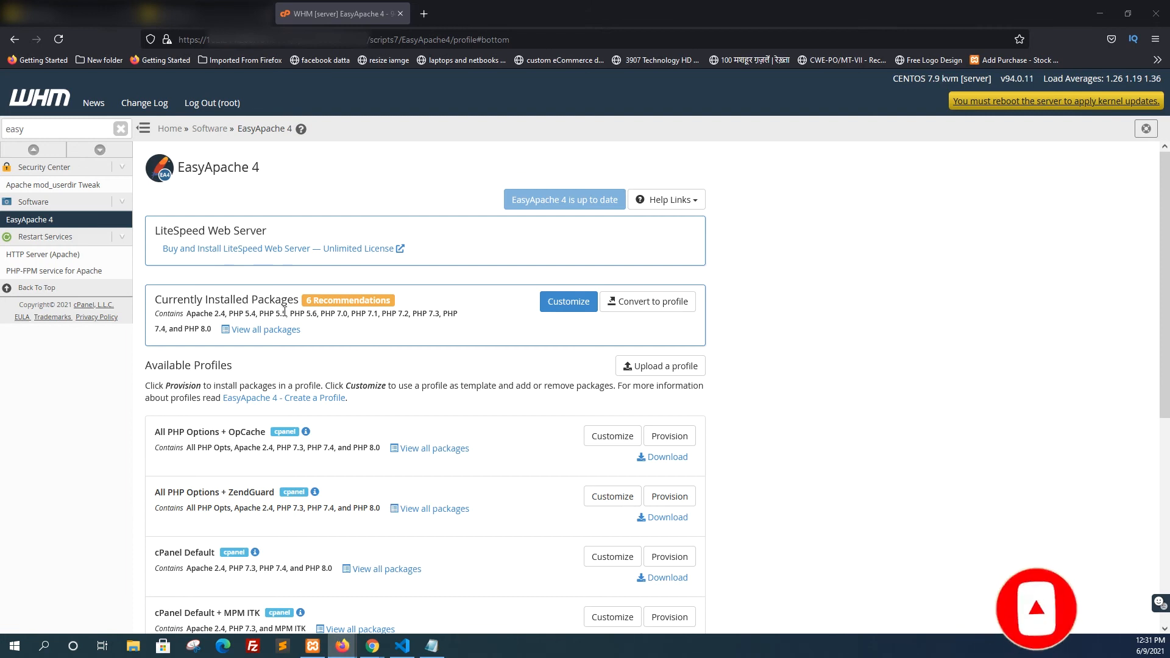
# In WHM, customize the currently installed packages and search the PHP extensions for "phpfileinfo"
pyautogui.click(568, 301)
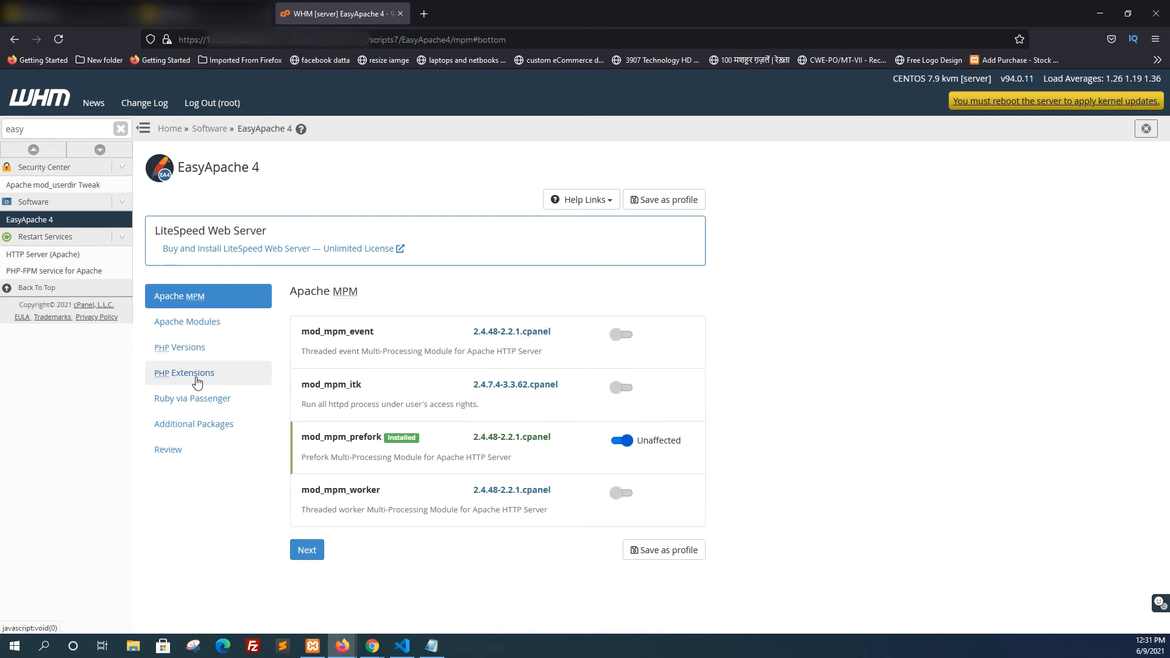
pyautogui.click(195, 382)
pyautogui.click(345, 354)
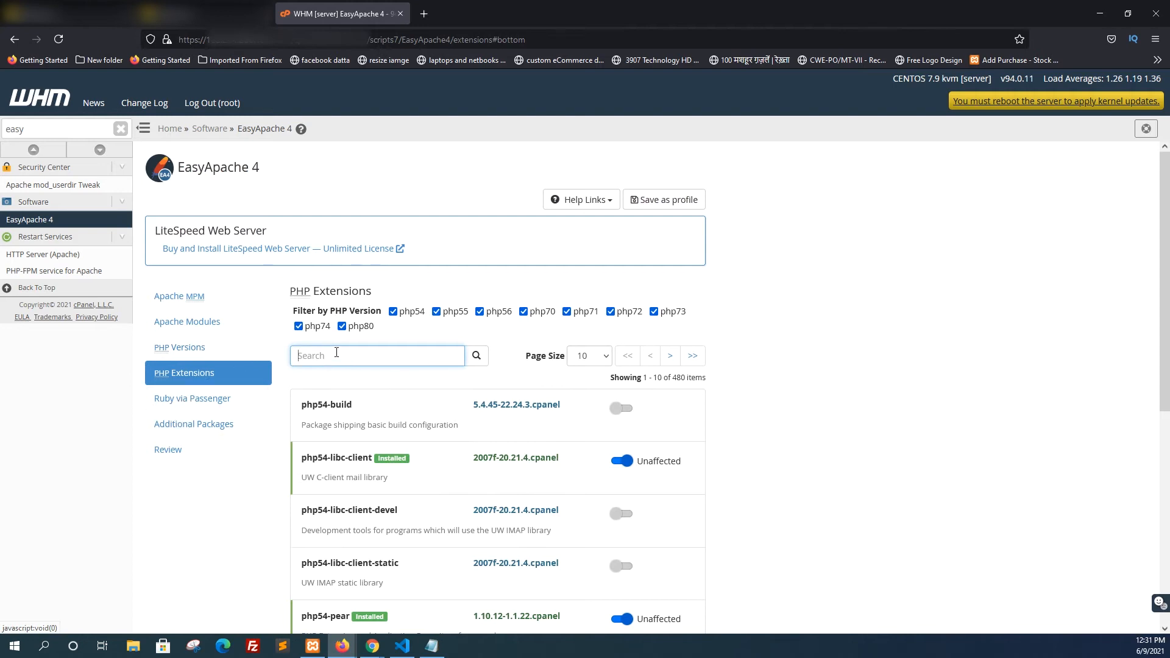
pyautogui.write('phpfile')
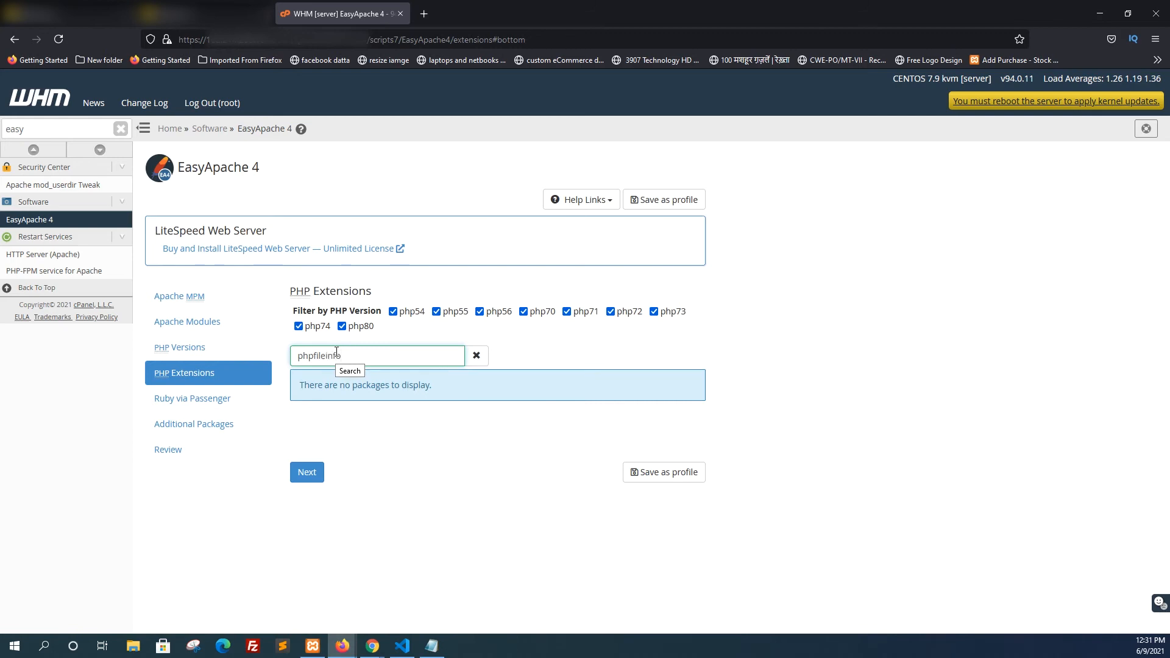
# Clear the extension search, retry it with a term starting with "php", and look through the PHP extensions list
pyautogui.hotkey('ctrl', 'a')
pyautogui.press('BackSpace')
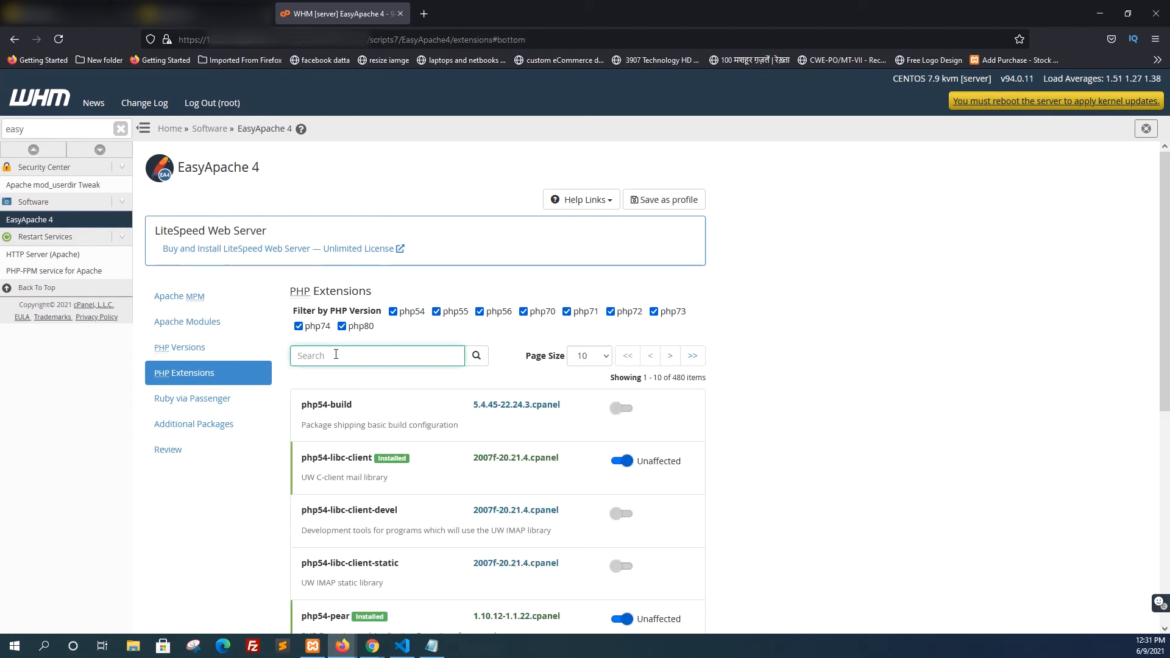
pyautogui.write('phpfil')
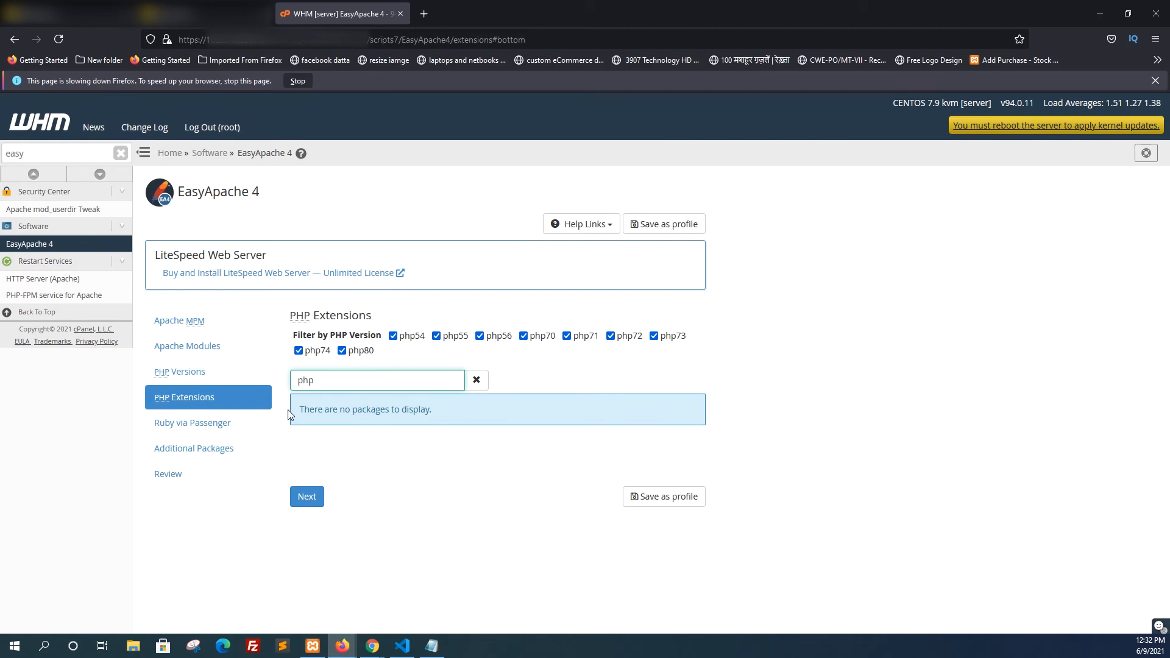
pyautogui.scroll(-6, 317, 525)
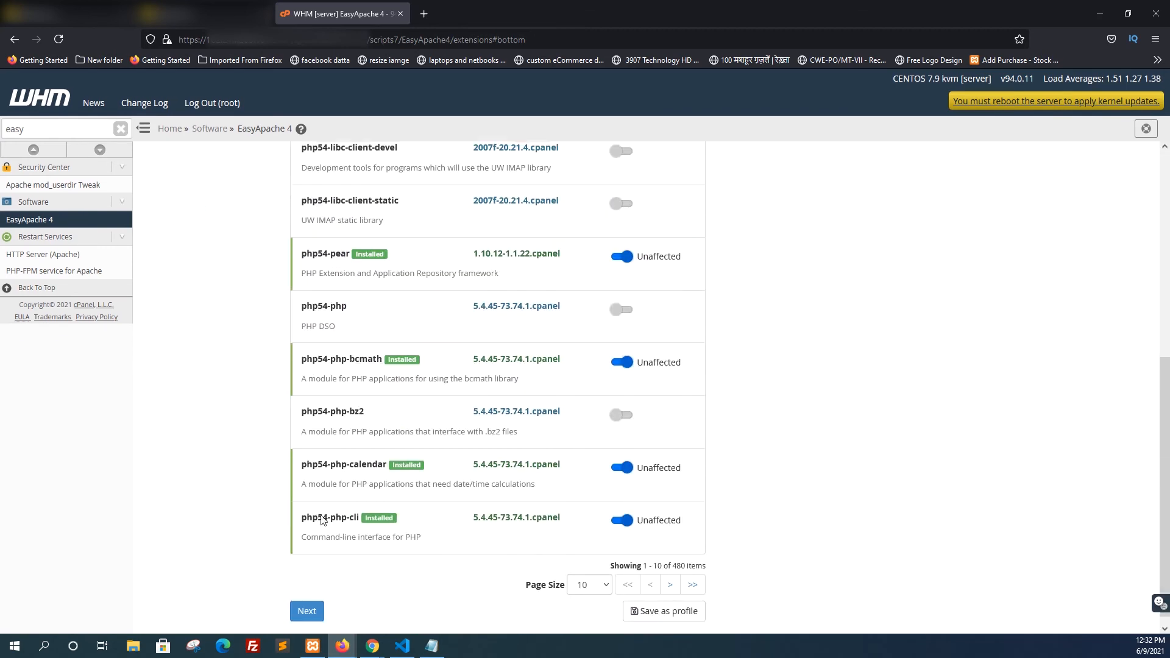
pyautogui.scroll(6, 322, 519)
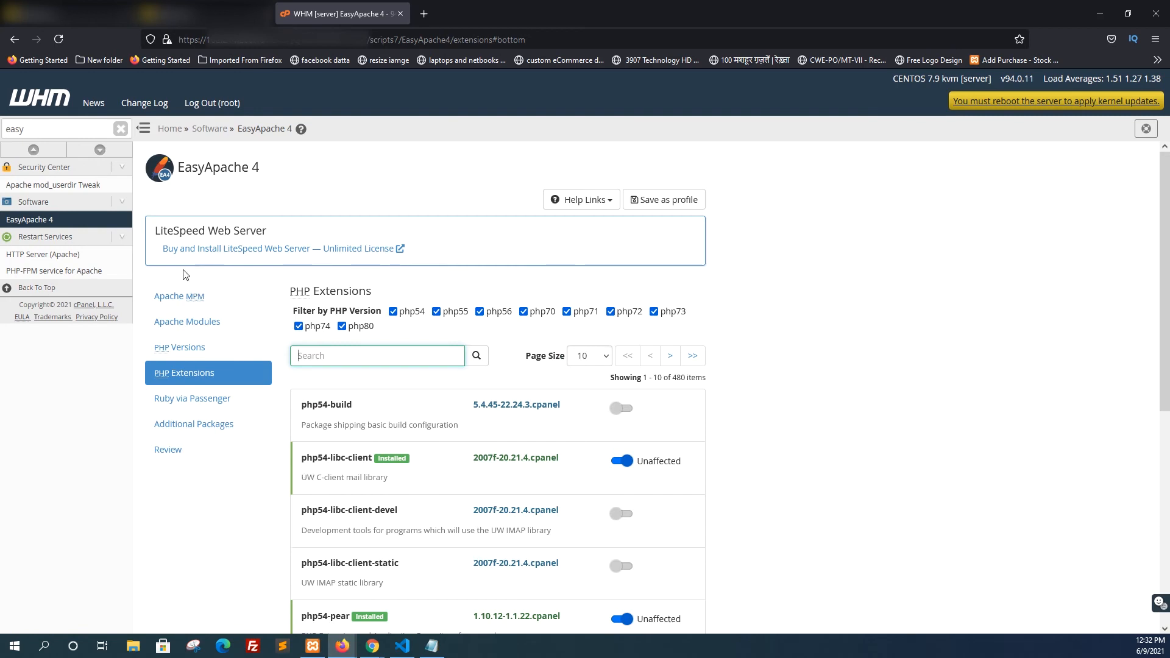
# Open the profile review and look through the packages that provisioning will not affect
pyautogui.click(175, 458)
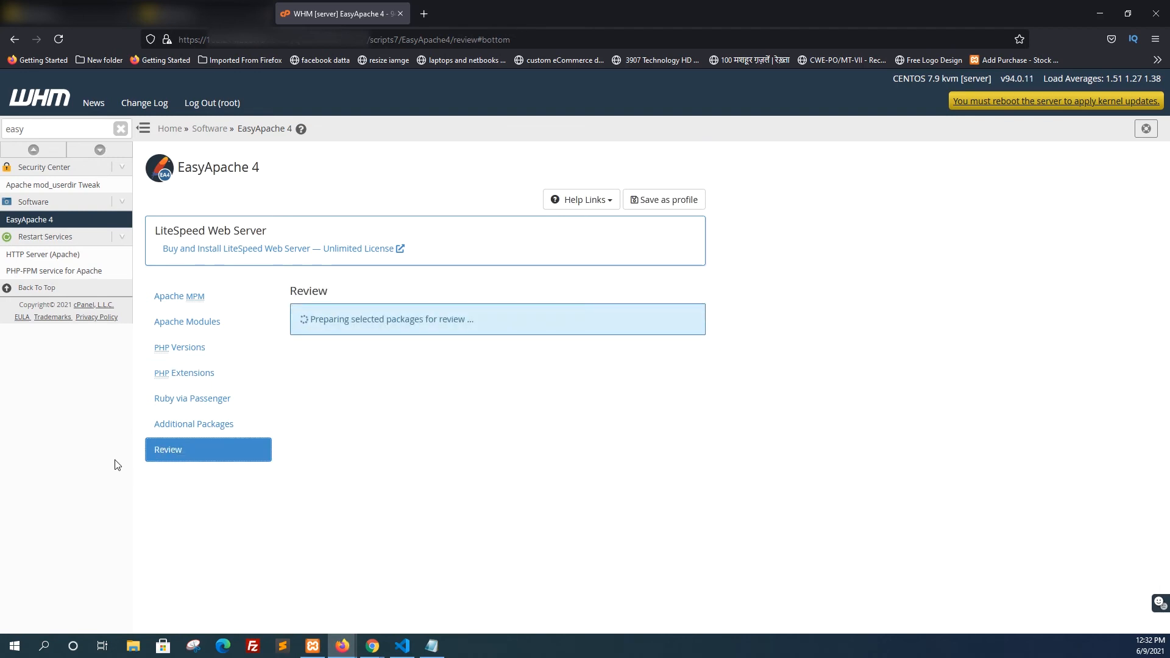
pyautogui.scroll(-10, 378, 466)
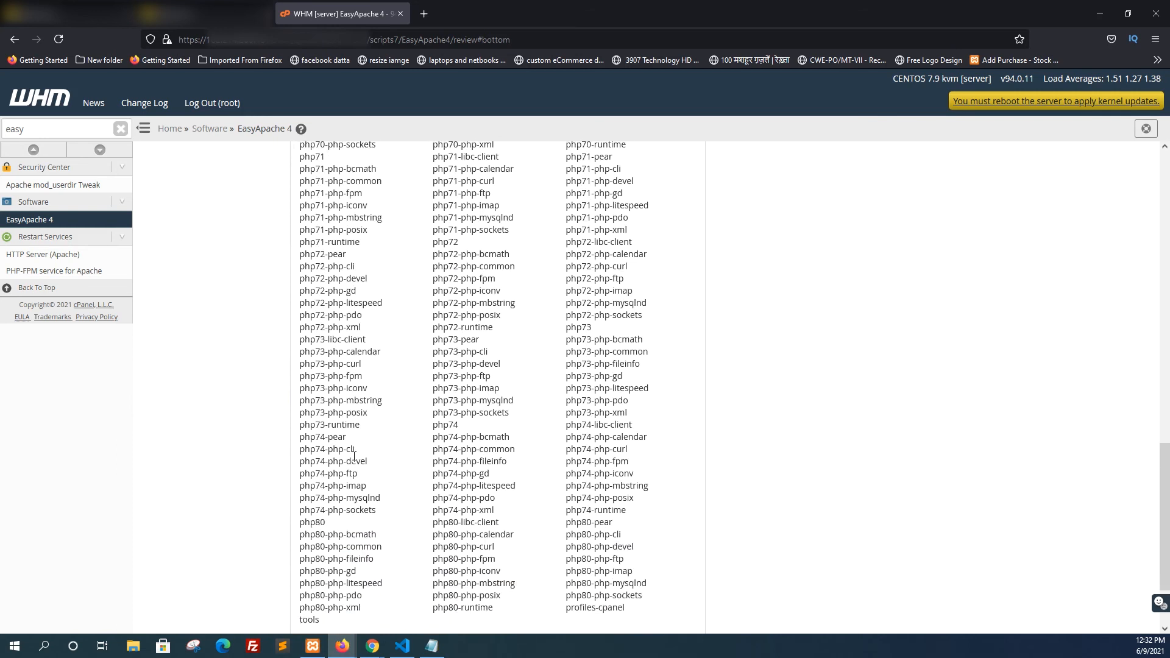
pyautogui.scroll(-2, 354, 427)
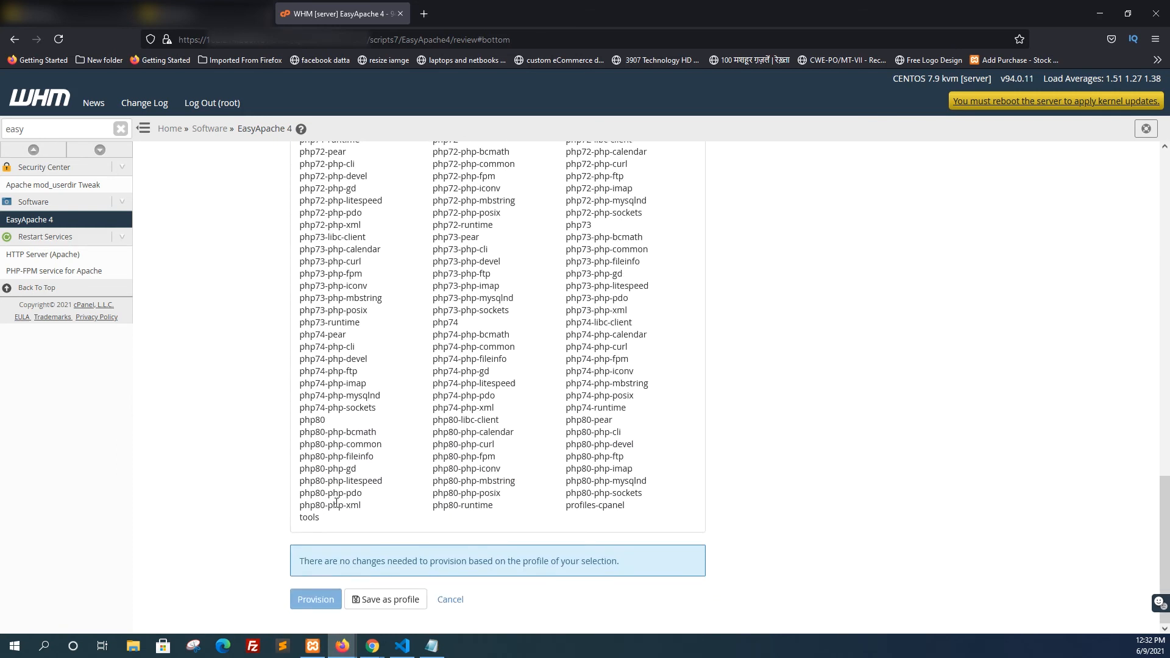
pyautogui.scroll(8, 450, 485)
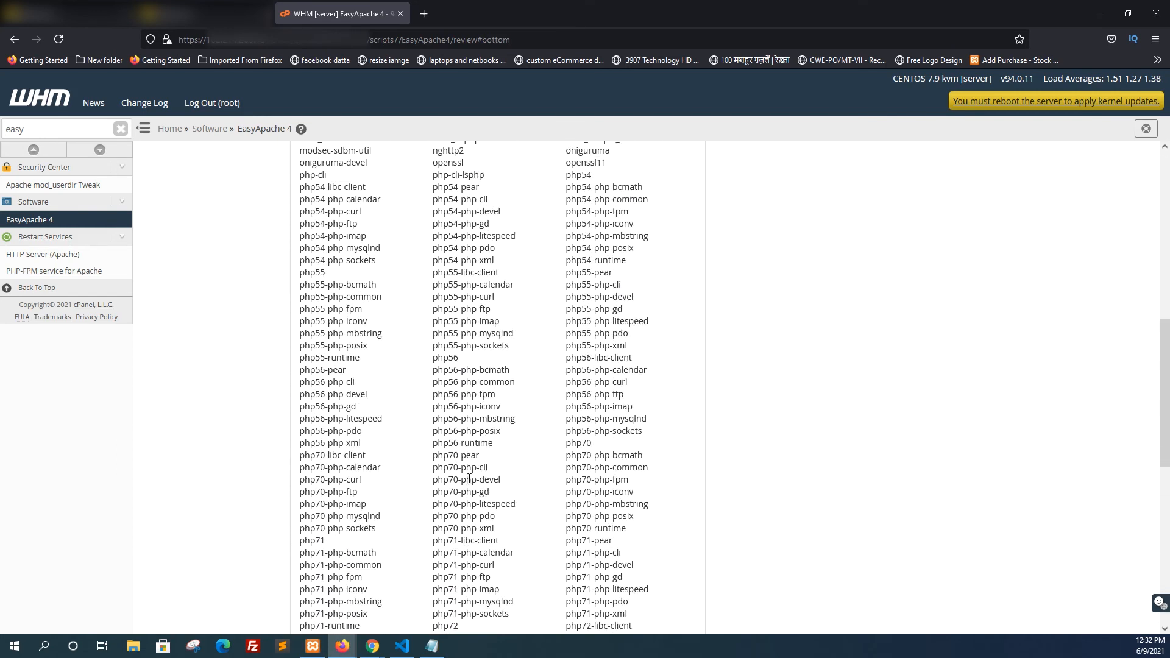
pyautogui.scroll(2, 552, 391)
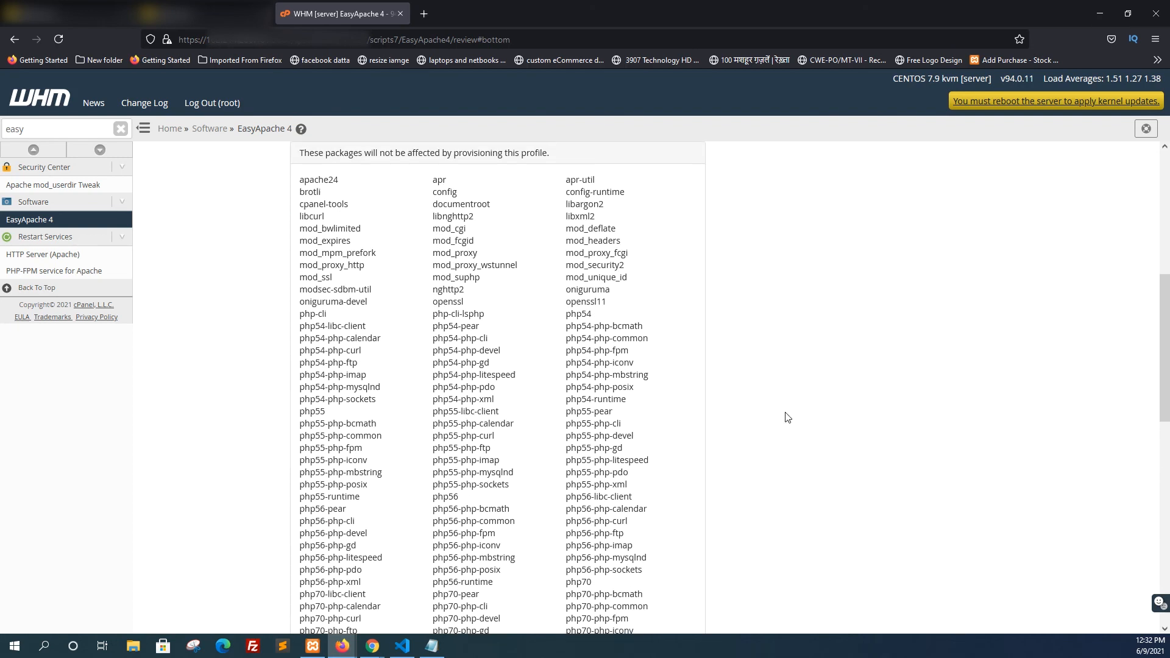
# Find "fileinfo" on the review page and highlight the php73-php-fileinfo entry
pyautogui.hotkey('ctrl', 'f')
pyautogui.write('phpfileinfo')
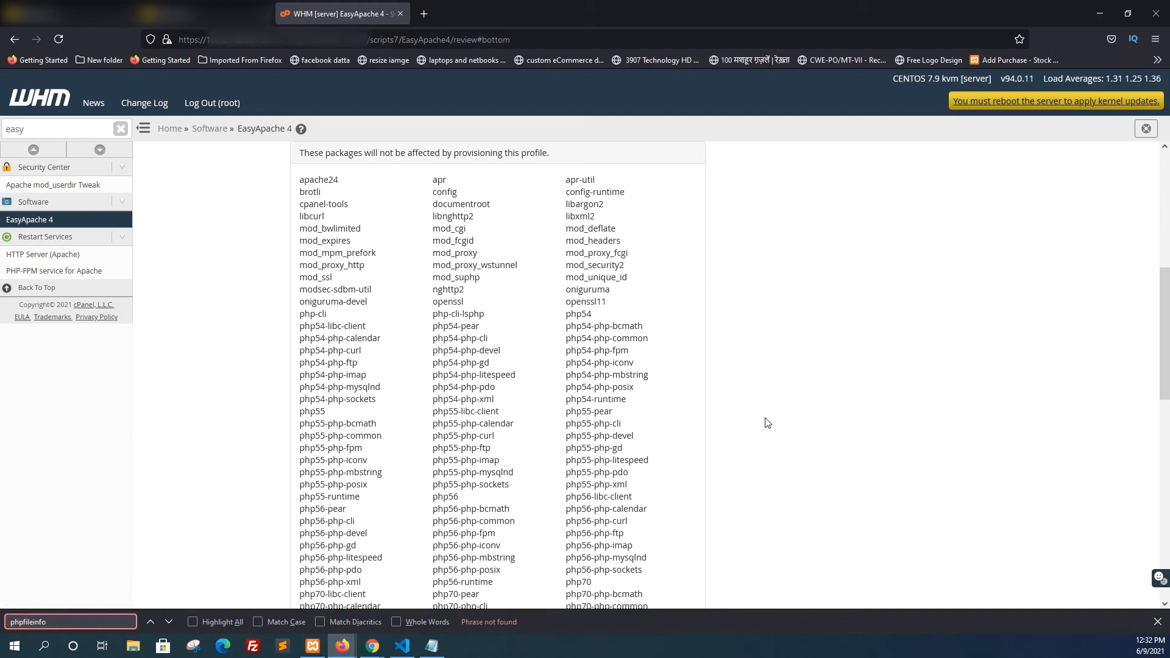
pyautogui.press('BackSpace')
pyautogui.press('BackSpace')
pyautogui.press('BackSpace')
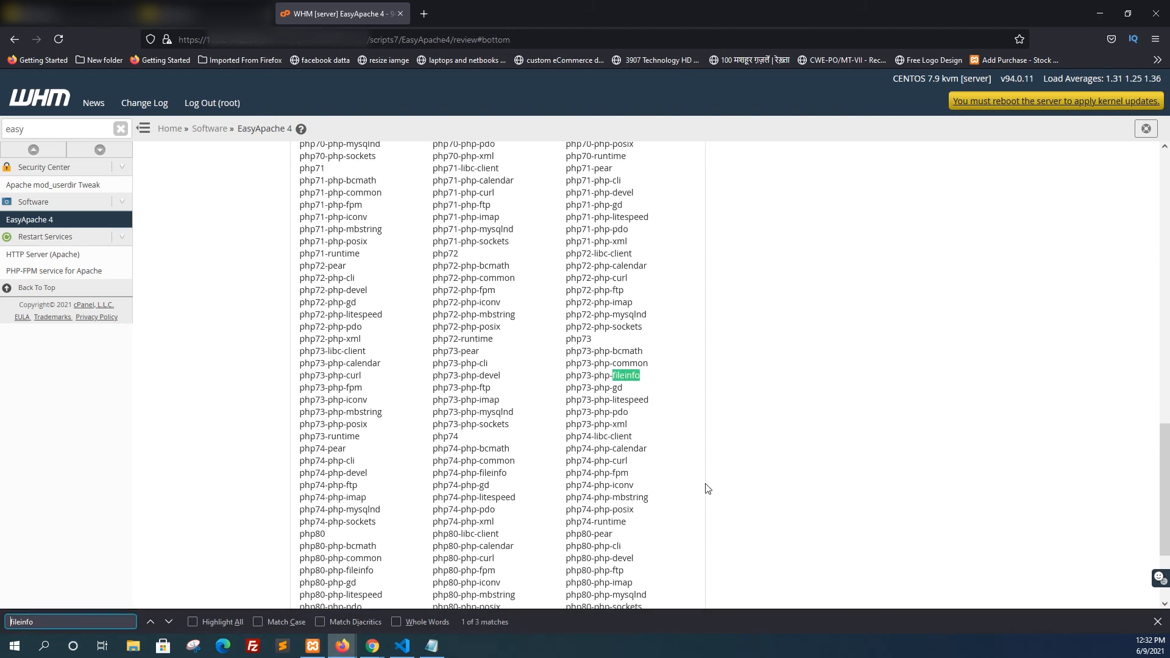
pyautogui.moveTo(567, 375); pyautogui.dragTo(646, 381)
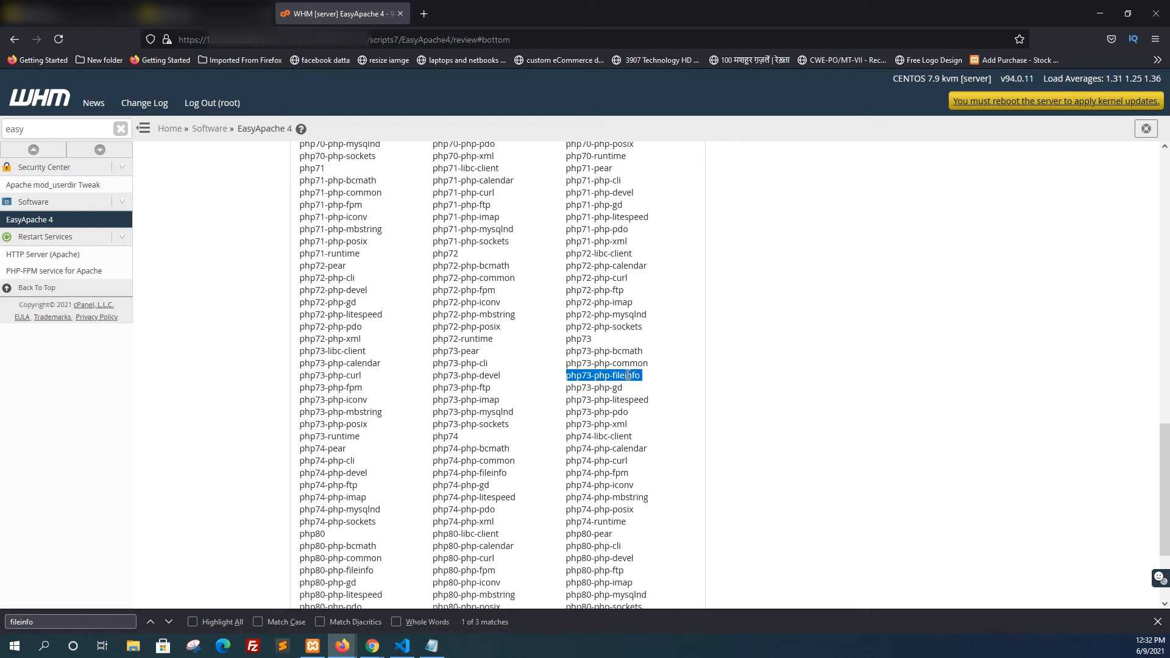
# Switch to Notepad and start a closing line below the ninth instruction with "Now you can see that"
pyautogui.click(437, 651)
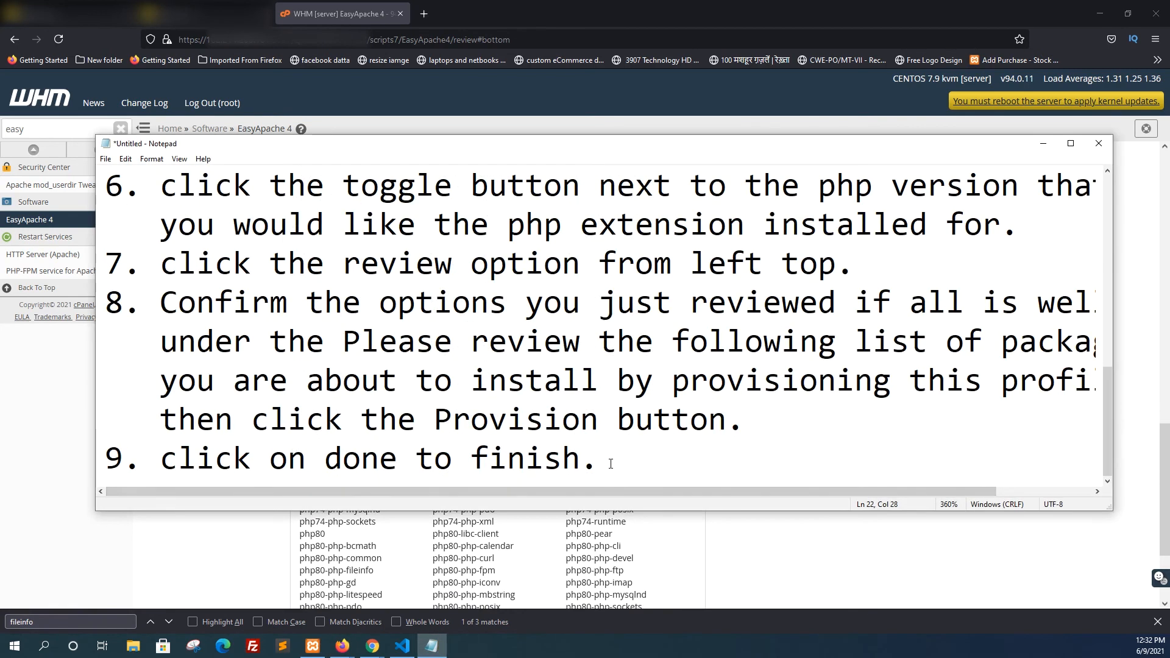
pyautogui.press('Return')
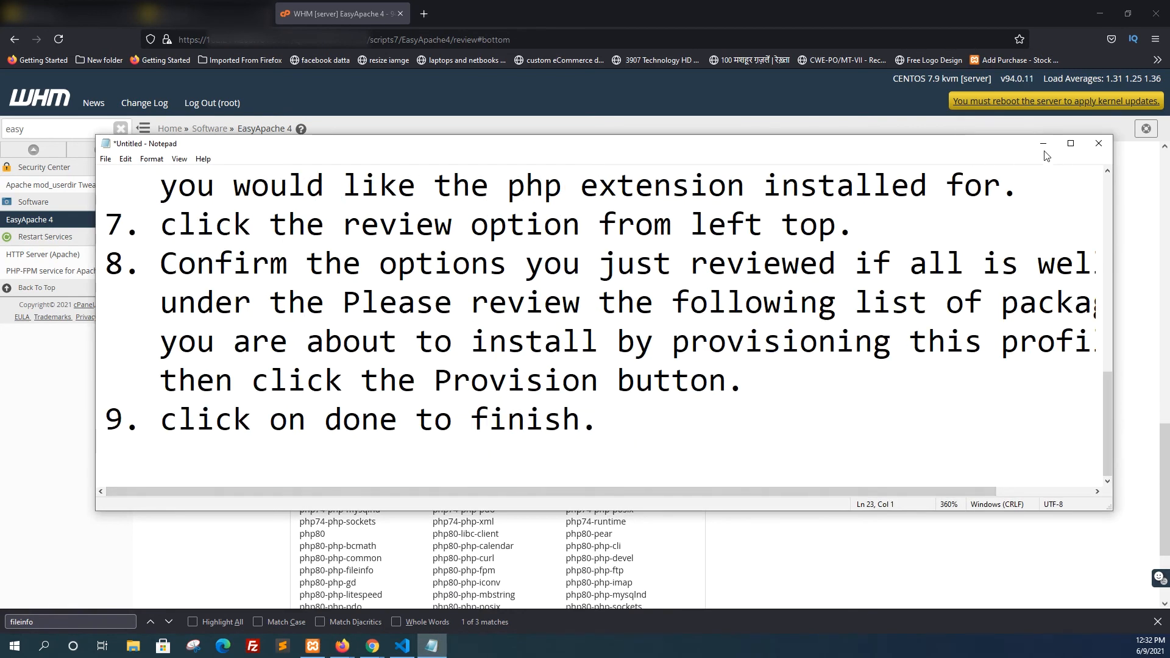
pyautogui.click(561, 515)
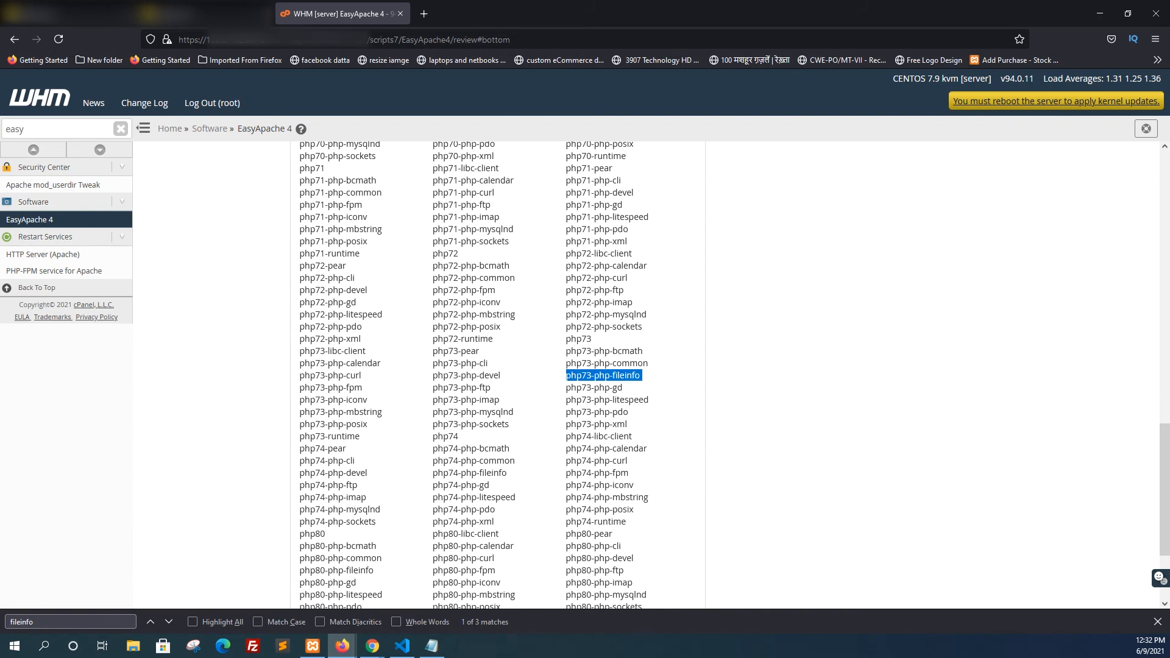
pyautogui.click(431, 646)
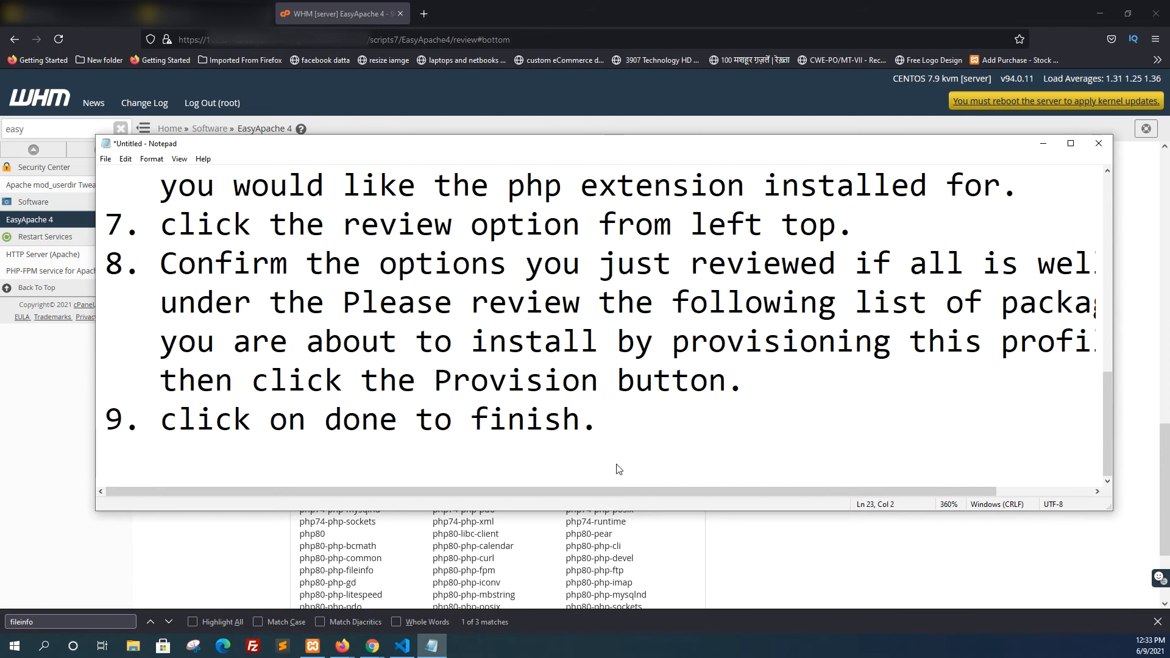
pyautogui.write('Now ')
pyautogui.write('that')
pyautogui.press('BackSpace')
pyautogui.press('BackSpace')
pyautogui.press('BackSpace')
pyautogui.press('BackSpace')
pyautogui.write('you can see that')
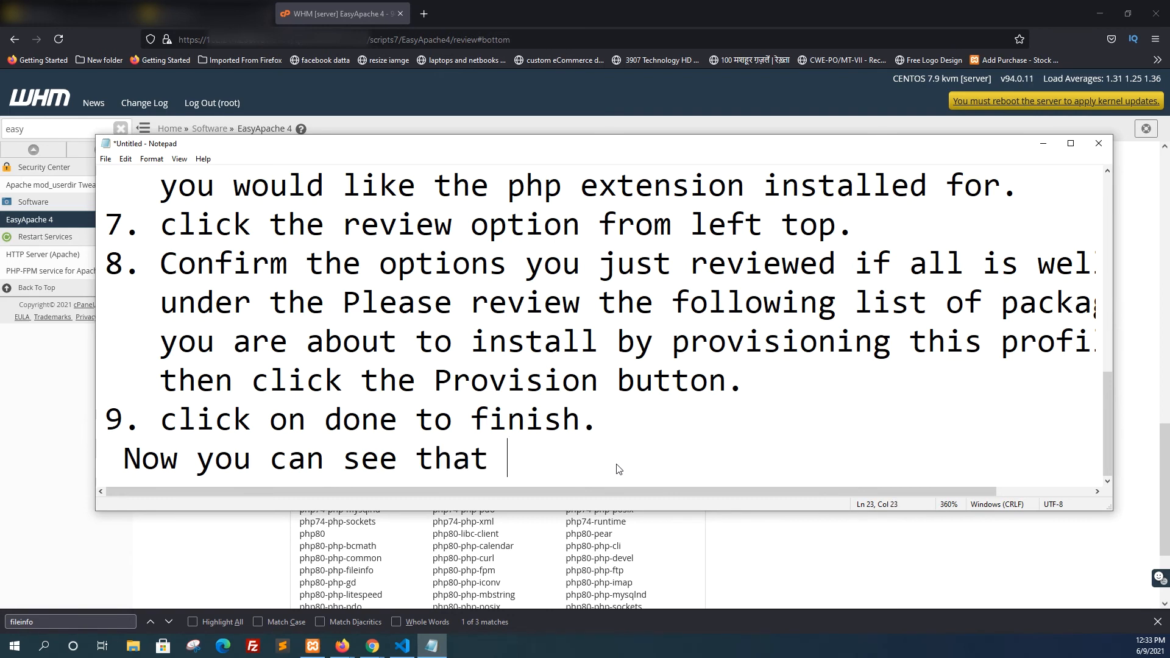
pyautogui.write(' we ha')
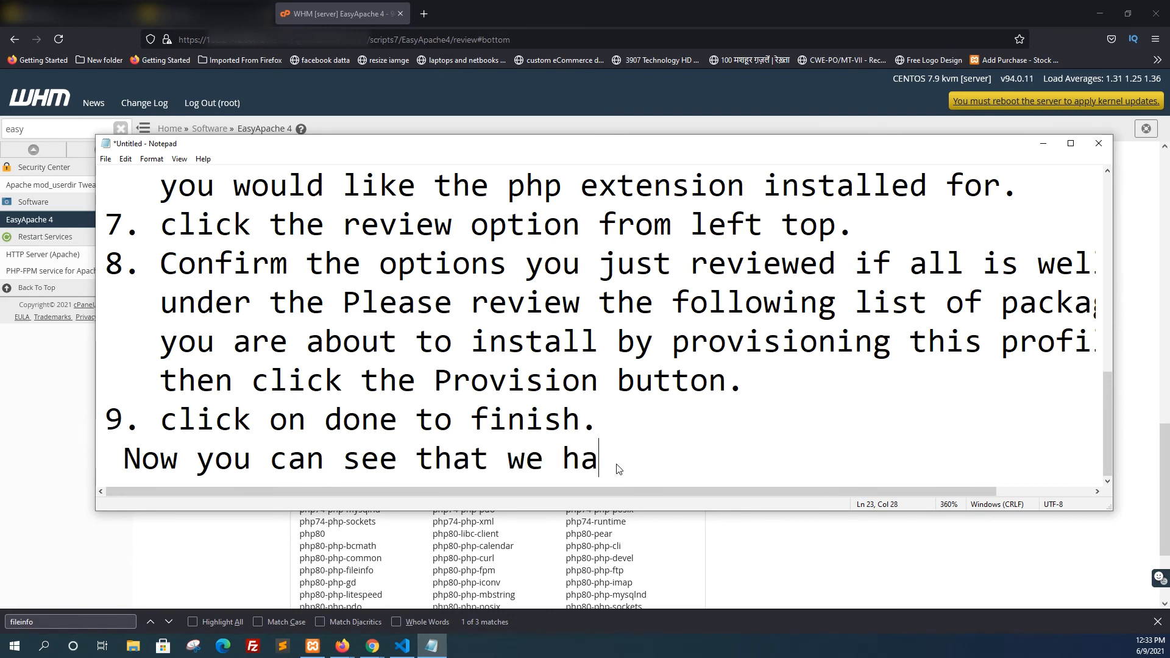
pyautogui.write('ve comp')
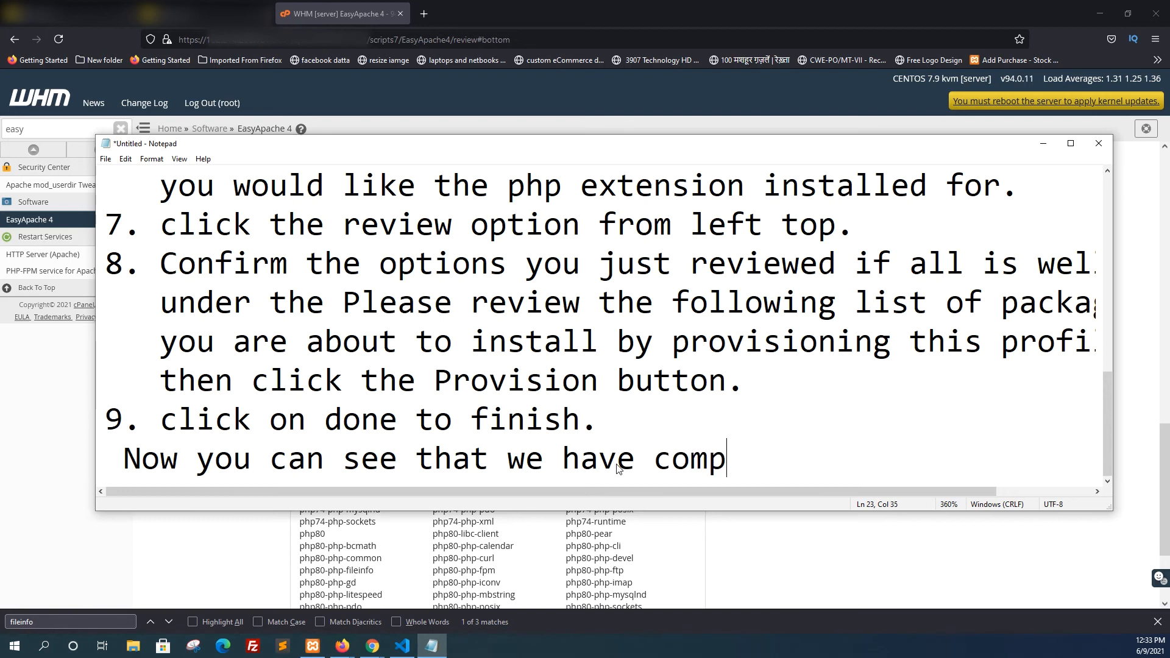
pyautogui.write('lete')
# Continue the closing line with "we have completed the installation"
pyautogui.press('BackSpace')
pyautogui.write('ly')
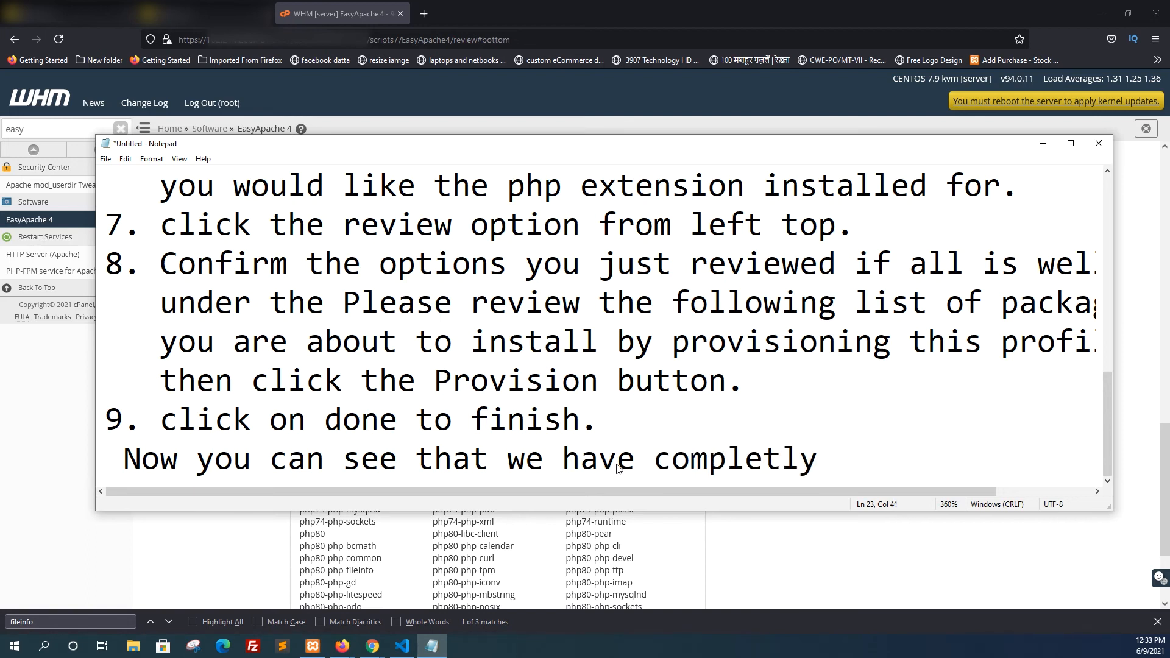
pyautogui.press('BackSpace')
pyautogui.press('BackSpace')
pyautogui.press('BackSpace')
pyautogui.write('ed ')
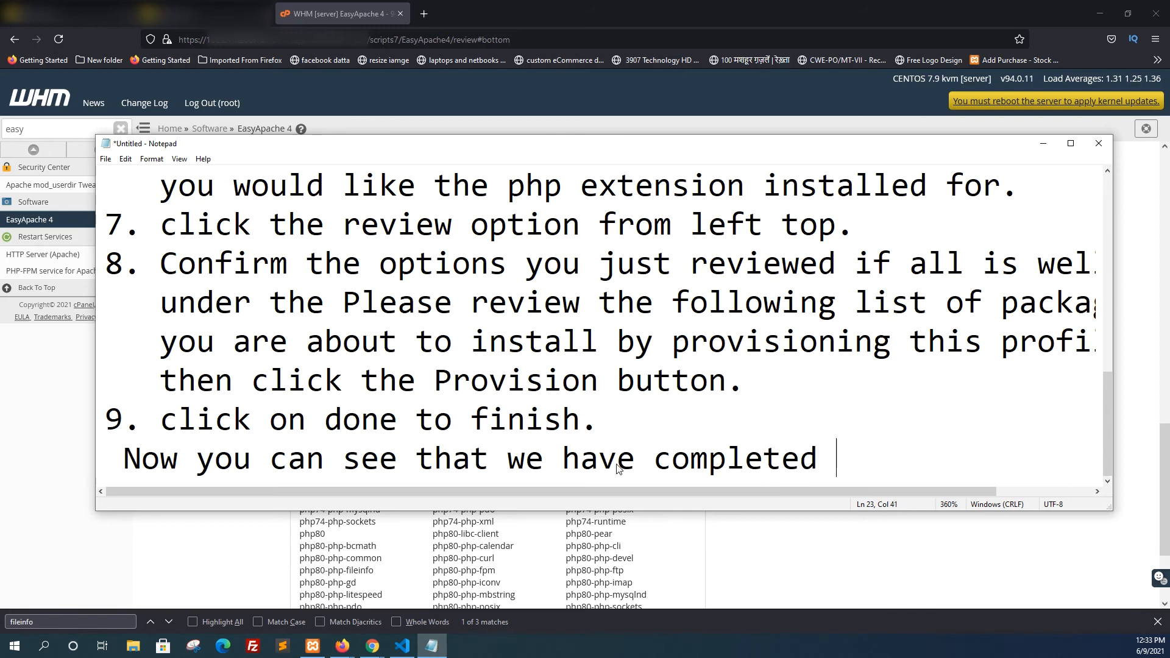
pyautogui.write('the installation')
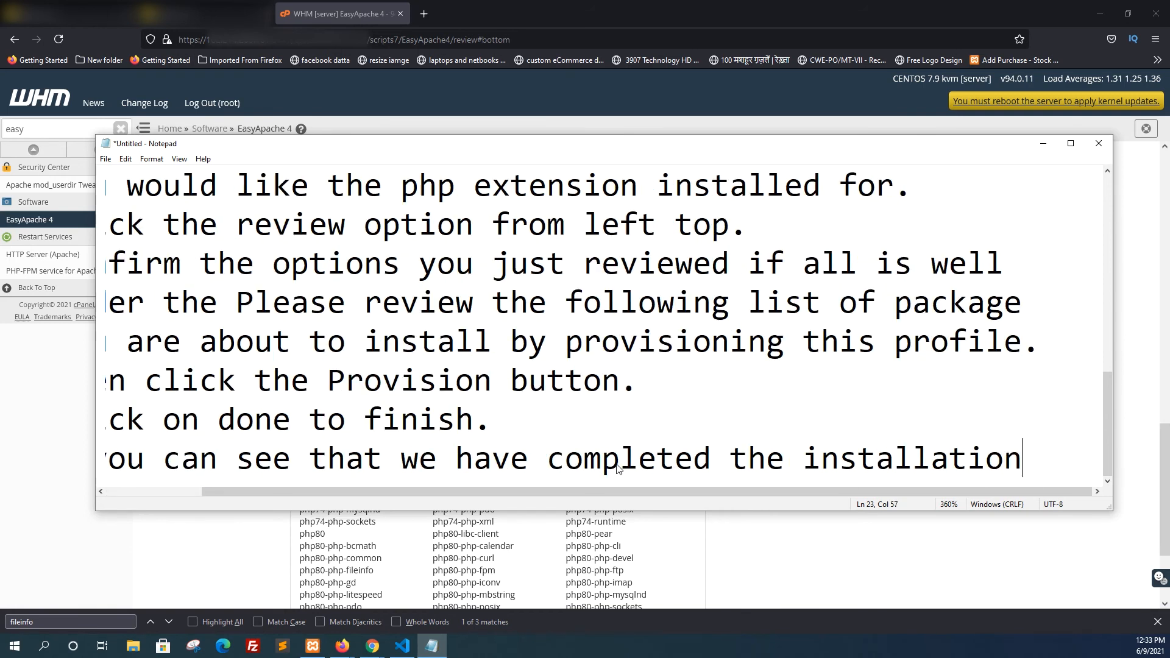
# Continue the closing sentence on a new line with "of php file info"
pyautogui.press('Return')
pyautogui.write('of php file inf')
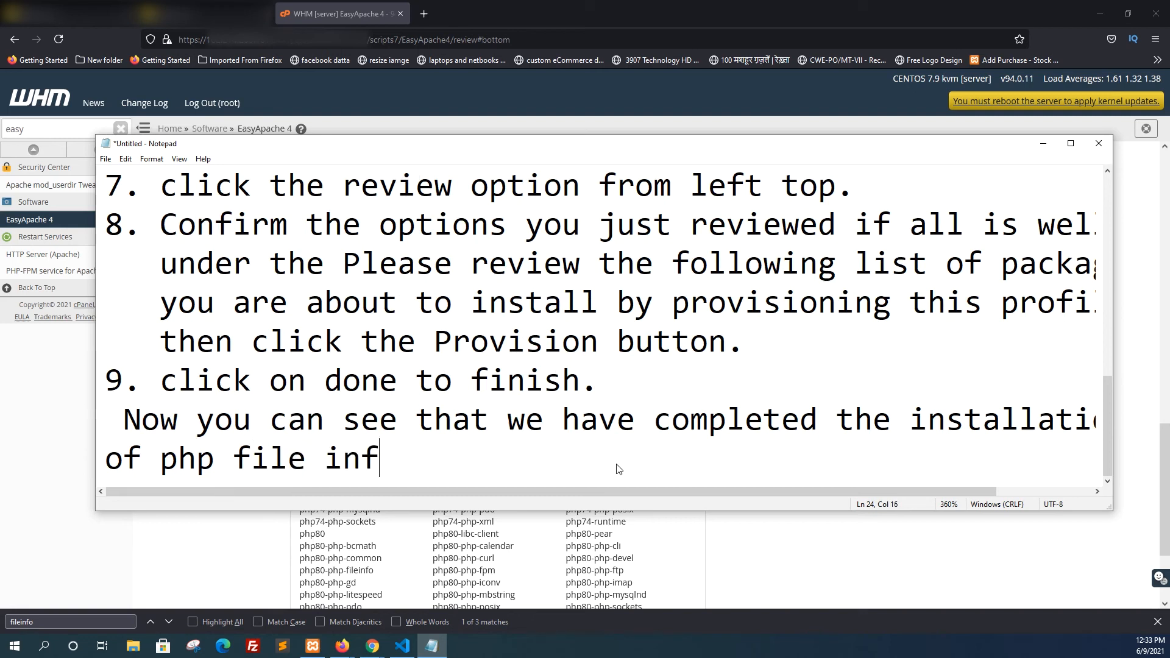
pyautogui.write('o')
# Remove the spaces inside "php file info" so that it reads "phpfileinfo"
pyautogui.press('Left')
pyautogui.press('Left')
pyautogui.press('Left')
pyautogui.press('Left')
pyautogui.press('BackSpace')
pyautogui.press('Left')
pyautogui.press('Left')
pyautogui.press('Left')
pyautogui.press('Left')
pyautogui.press('BackSpace')
pyautogui.press('Right')
pyautogui.press('Right')
pyautogui.press('Right')
pyautogui.press('Right')
pyautogui.press('Right')
pyautogui.press('Right')
pyautogui.press('Right')
pyautogui.press('Right')
# Finish the closing sentence after "phpfileinfo" with "extension from WHM."
pyautogui.write('e')
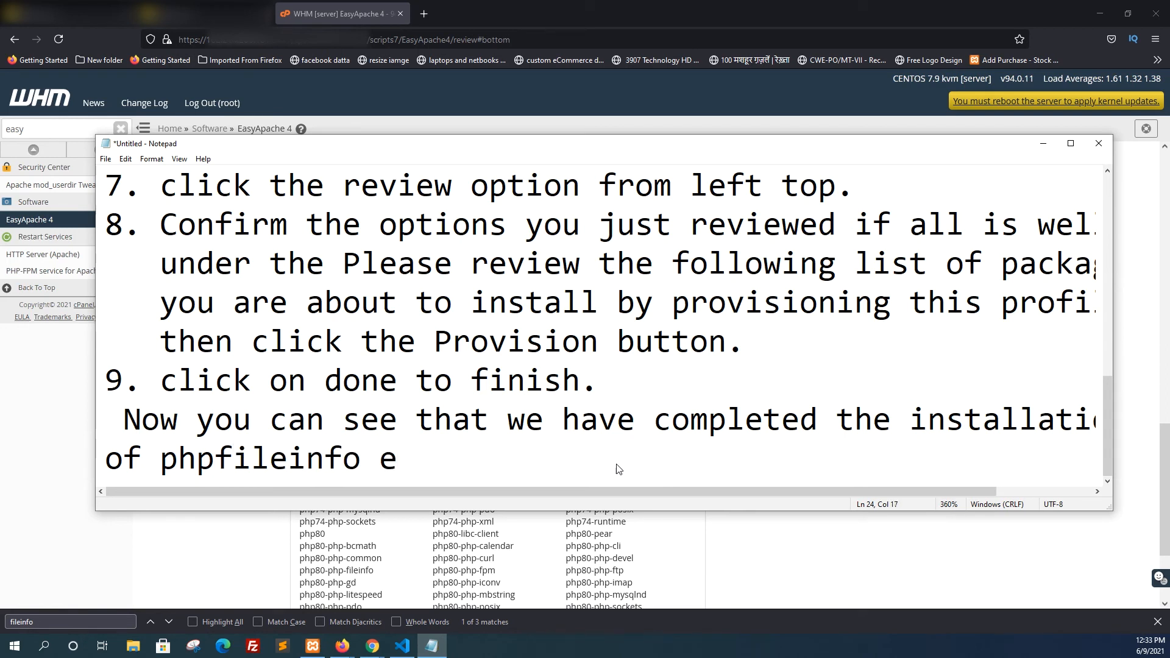
pyautogui.write('xtension')
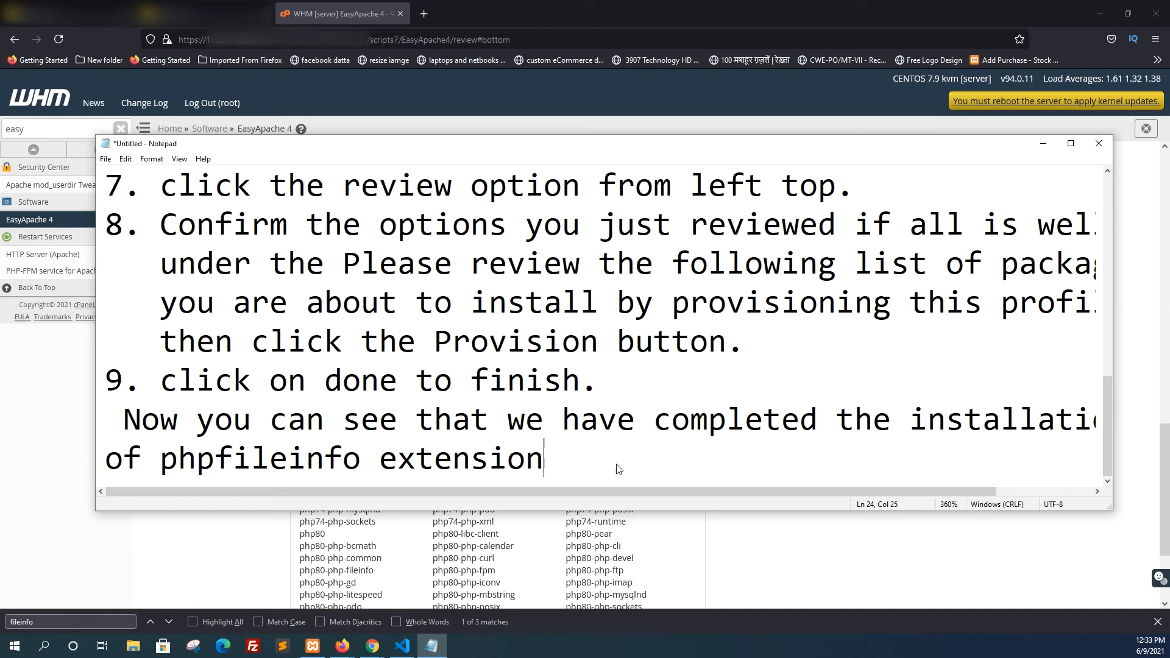
pyautogui.write(' from WHM.')
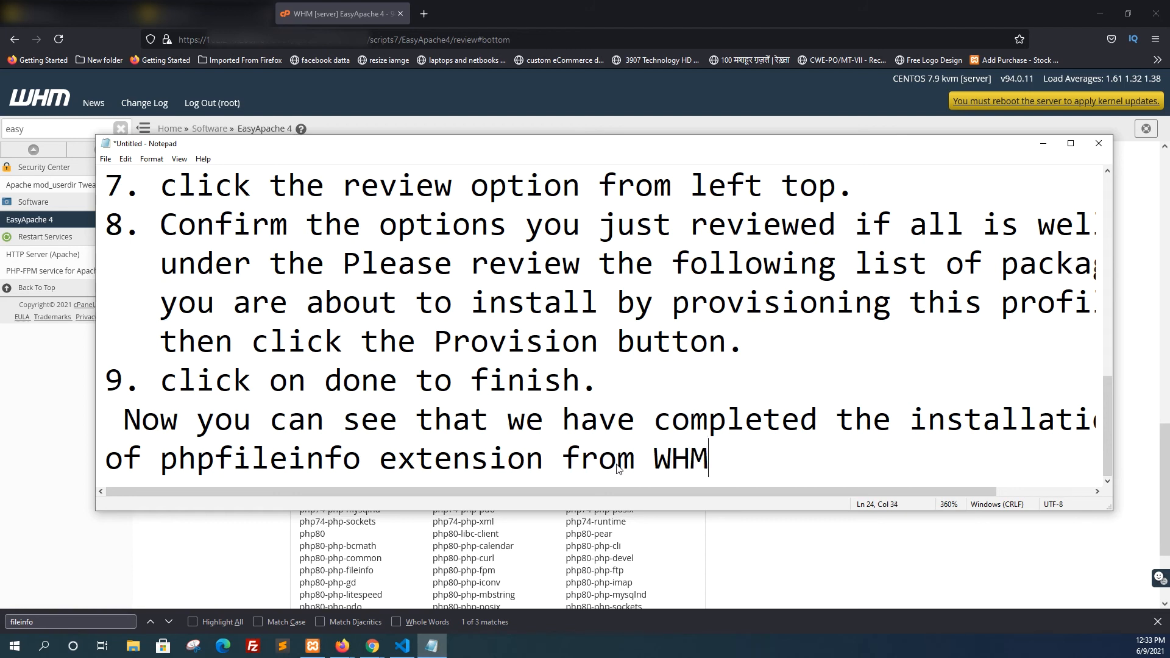
# Leave a blank line after the installation remark and begin a new line with "so if you still need to confirm"
pyautogui.press('Return')
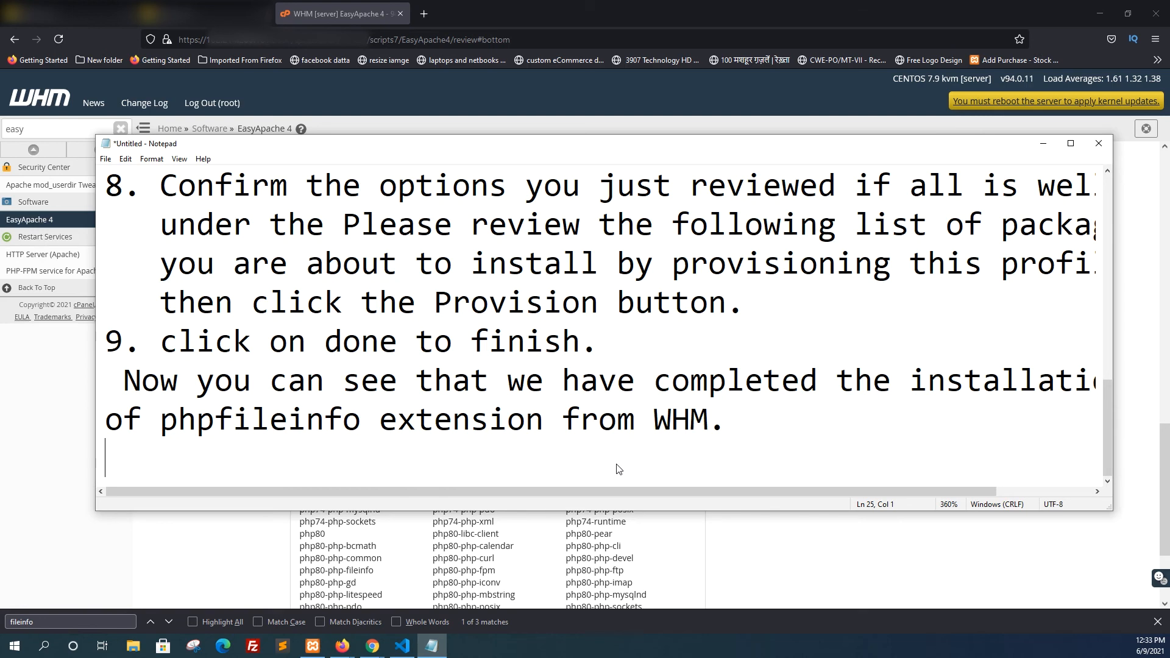
pyautogui.press('Return')
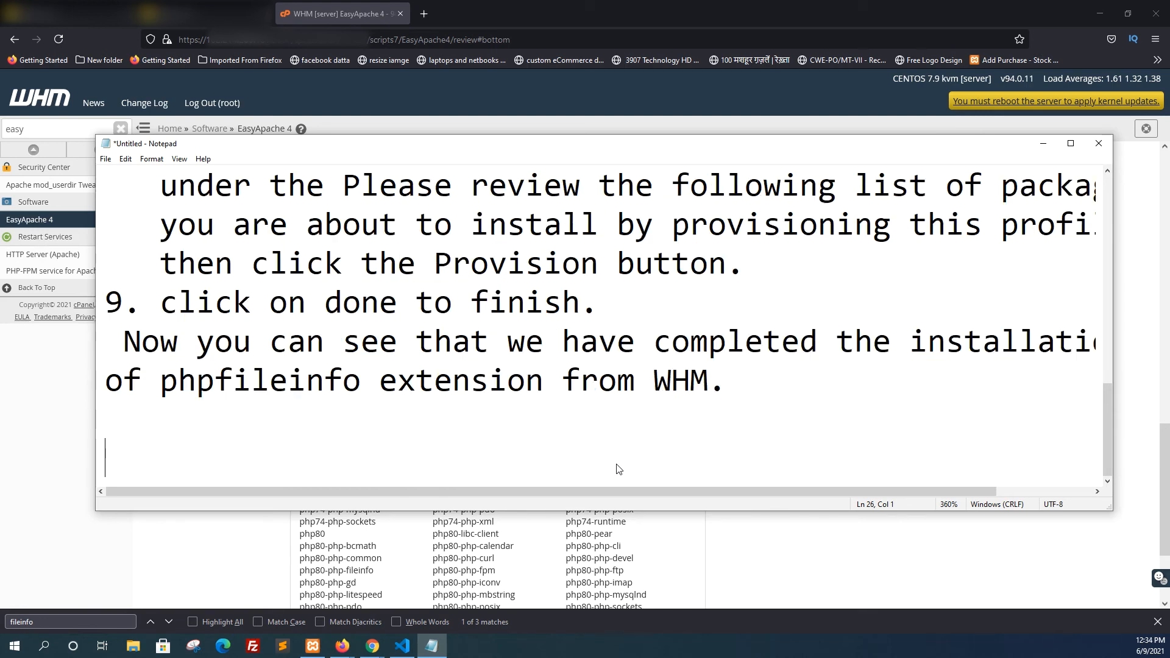
pyautogui.write('so if you st')
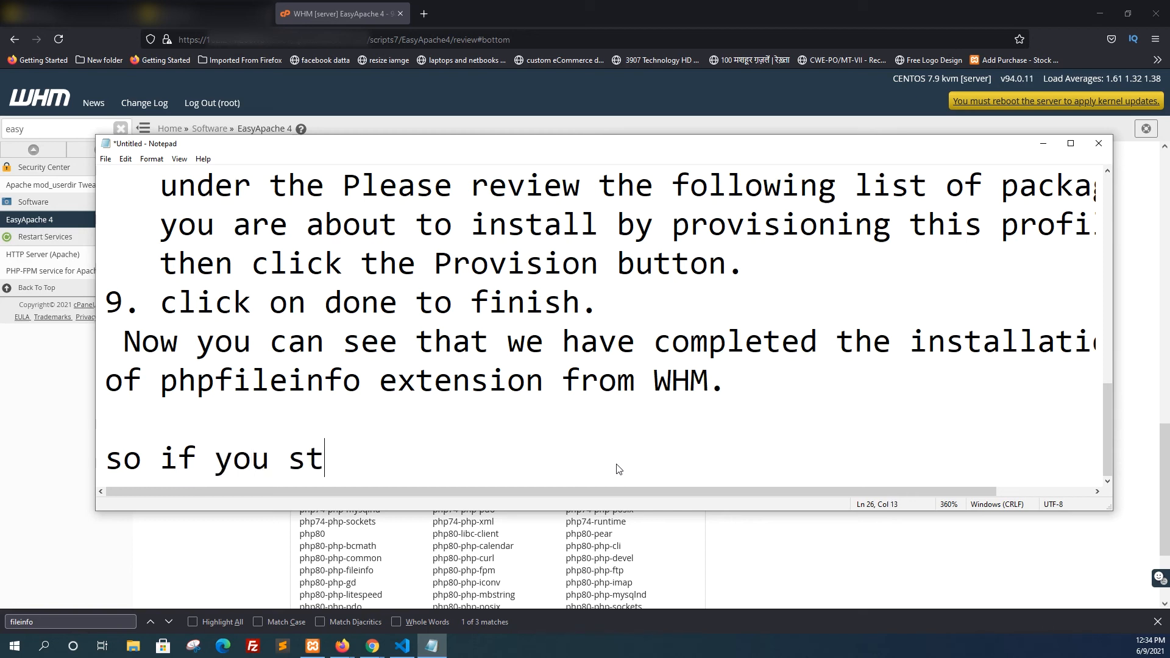
pyautogui.write('ill need ')
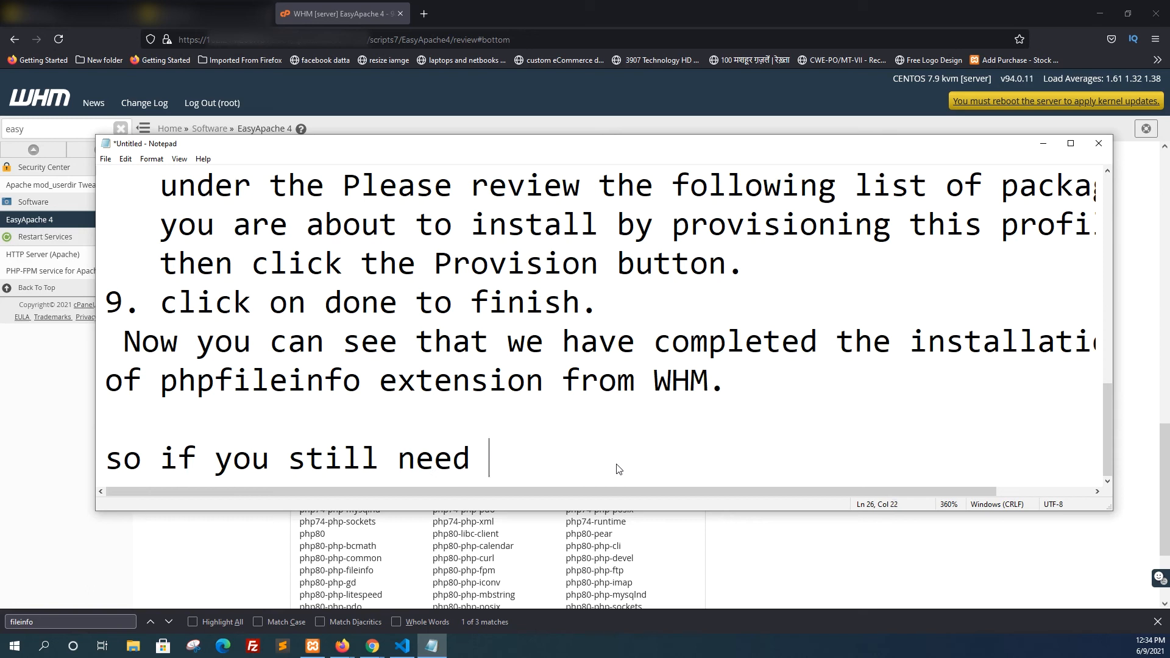
pyautogui.write('to con')
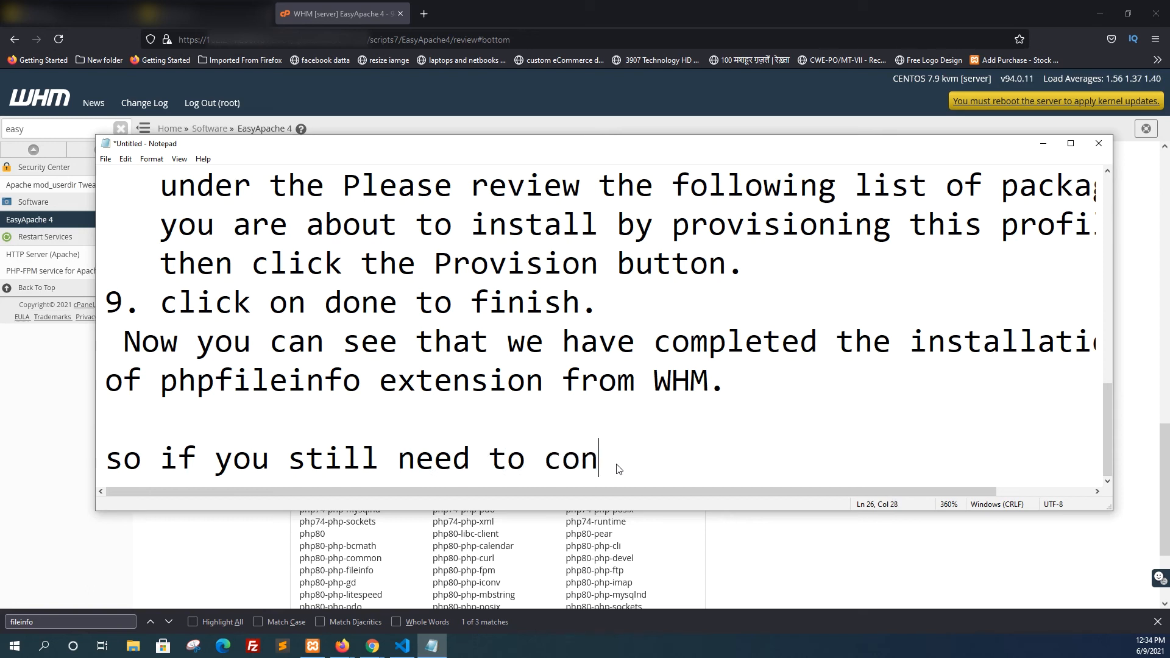
pyautogui.write('firm. you ')
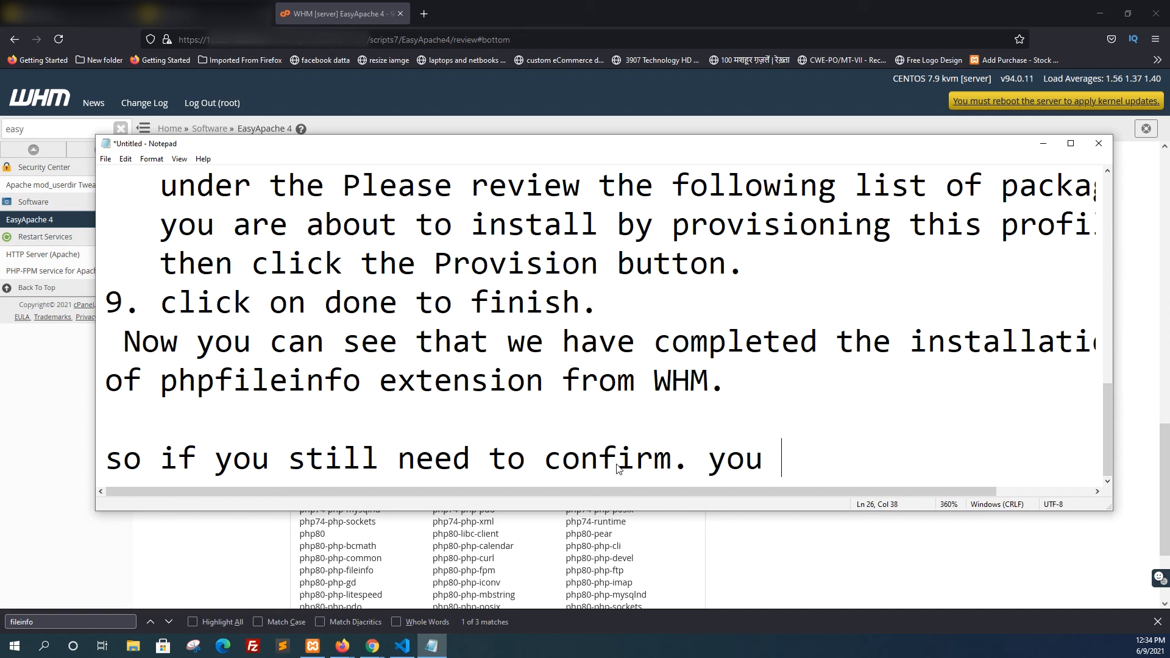
pyautogui.write('can just ')
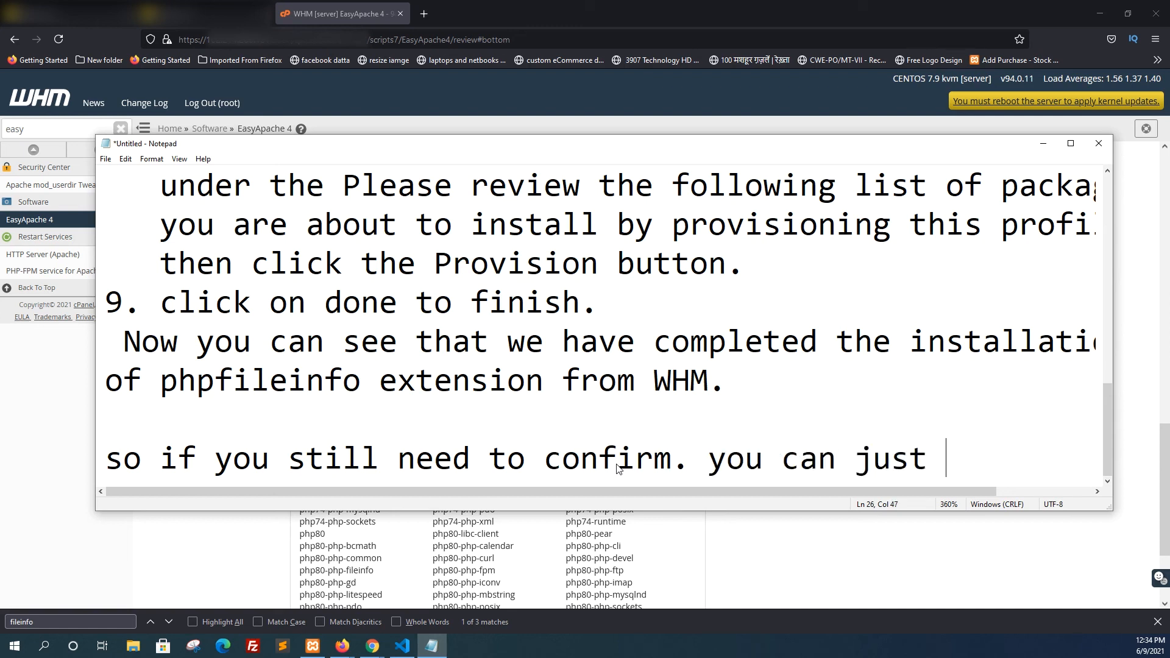
pyautogui.write('run php ')
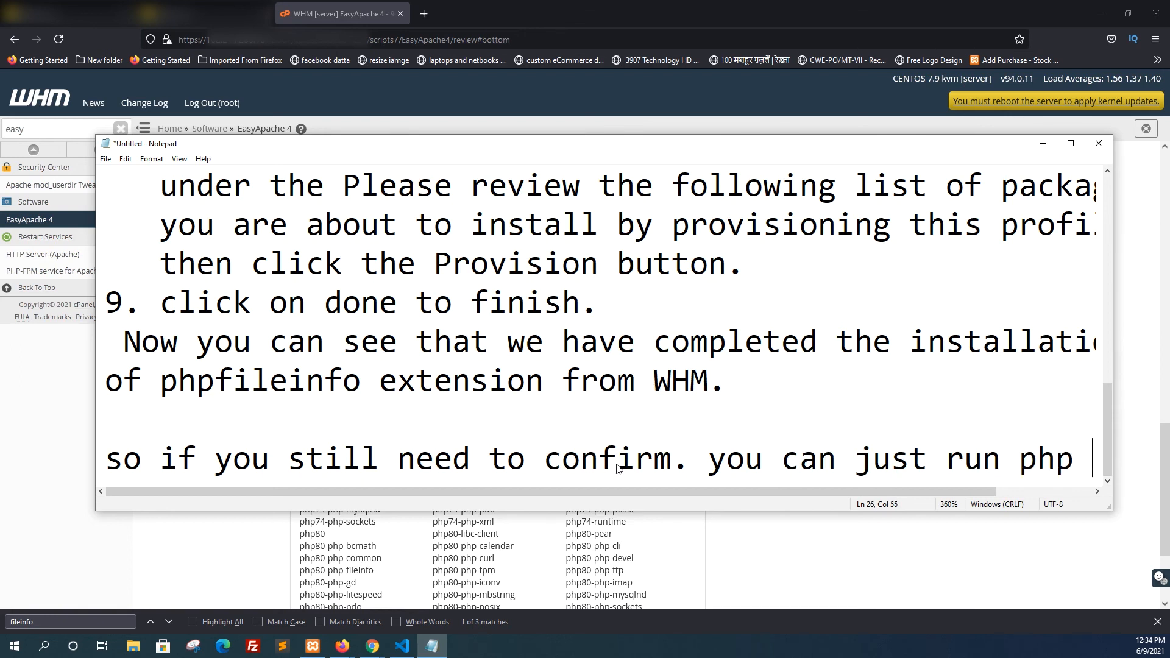
pyautogui.write('file in')
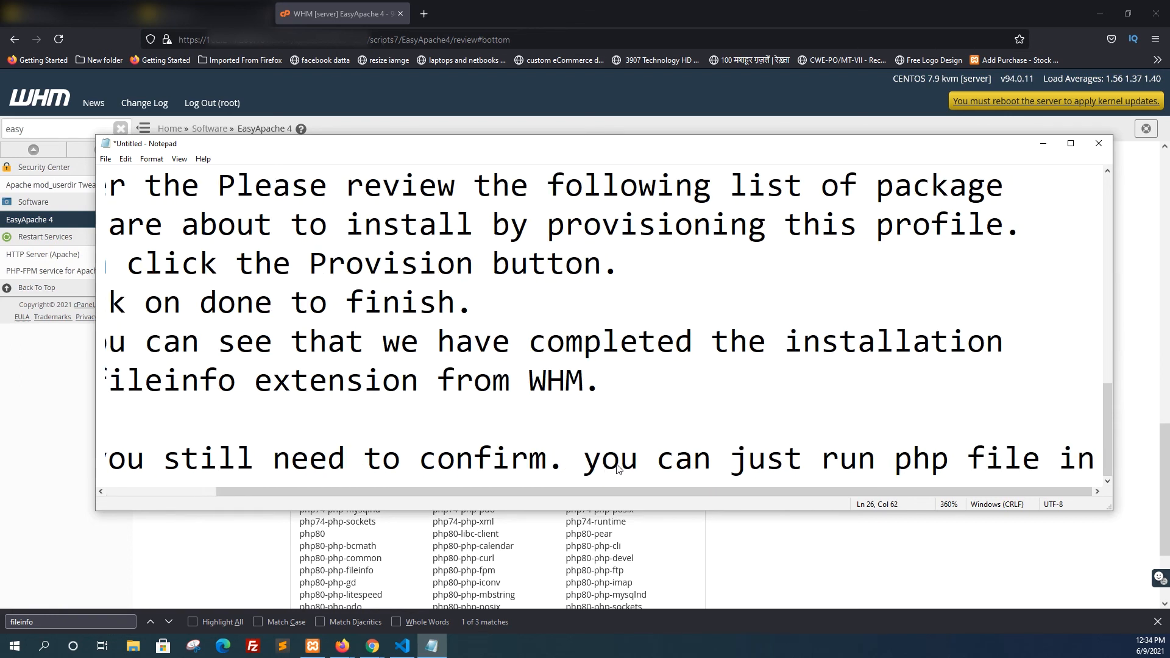
pyautogui.write('fo.')
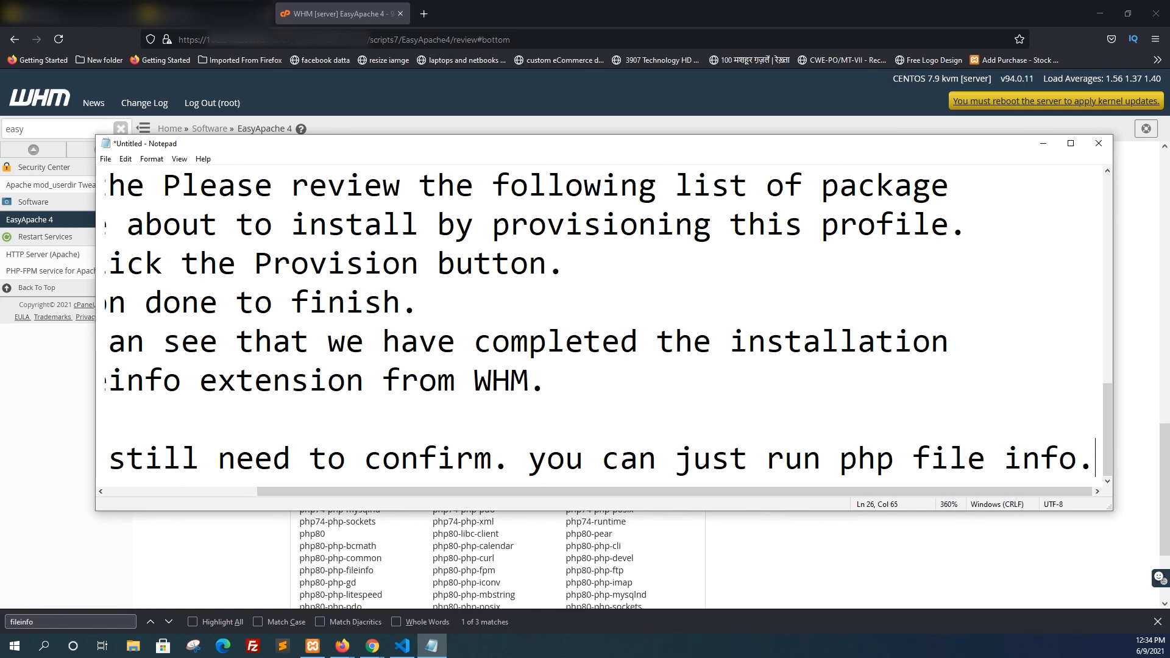
pyautogui.hotkey('alt', 'Tab')
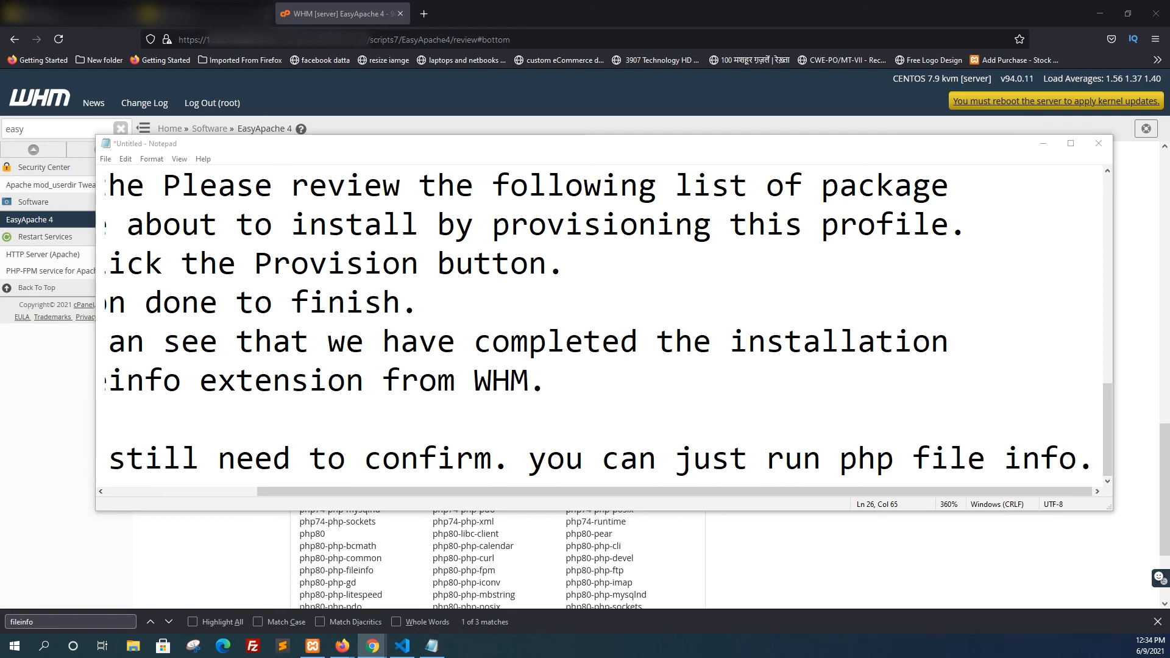
pyautogui.hotkey('alt', 'Tab')
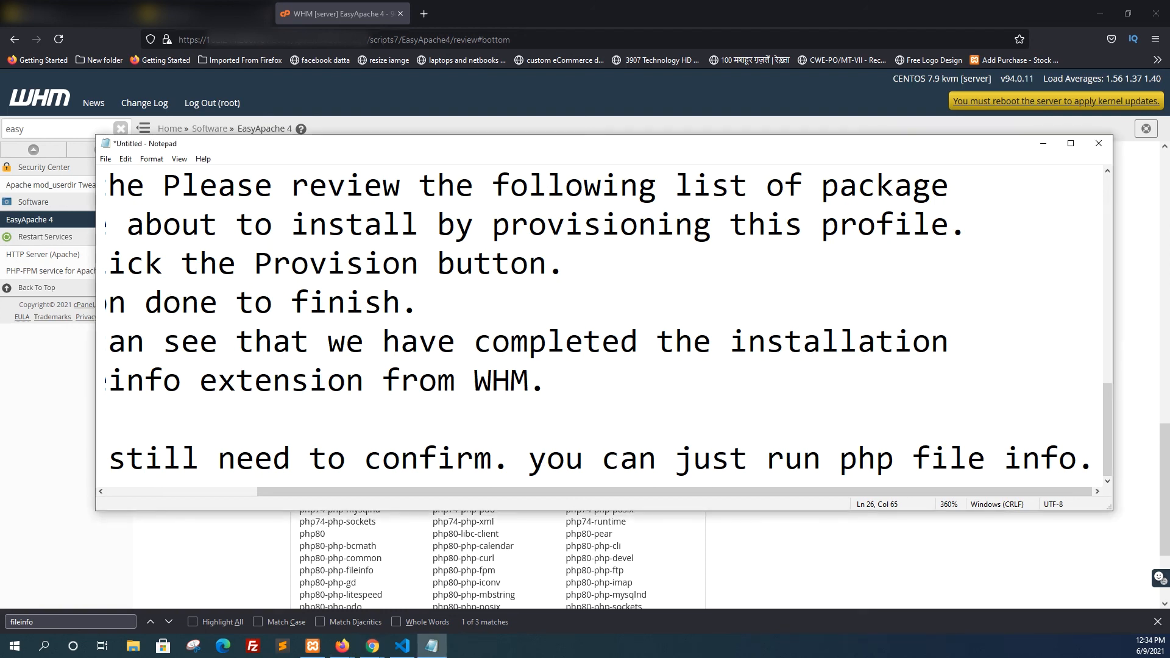
pyautogui.hotkey('alt', 'Tab')
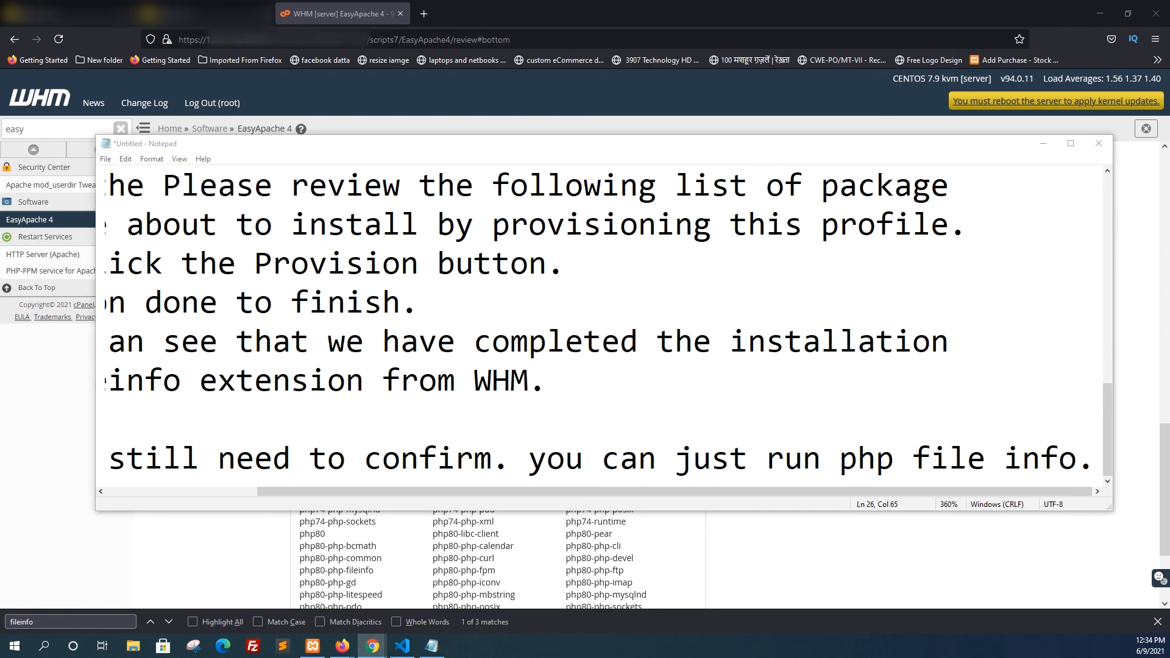
pyautogui.press('Down')
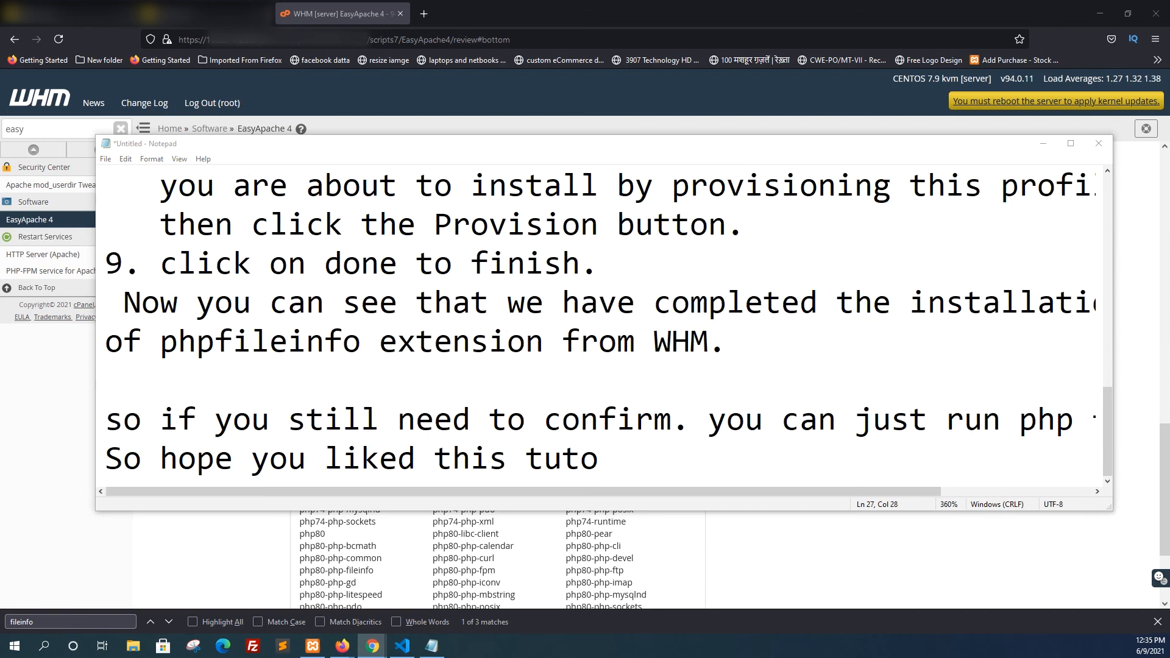
# Complete the unfinished last line so that it reads "So hope you liked this tutorial."
pyautogui.click(606, 466)
pyautogui.write('rial')
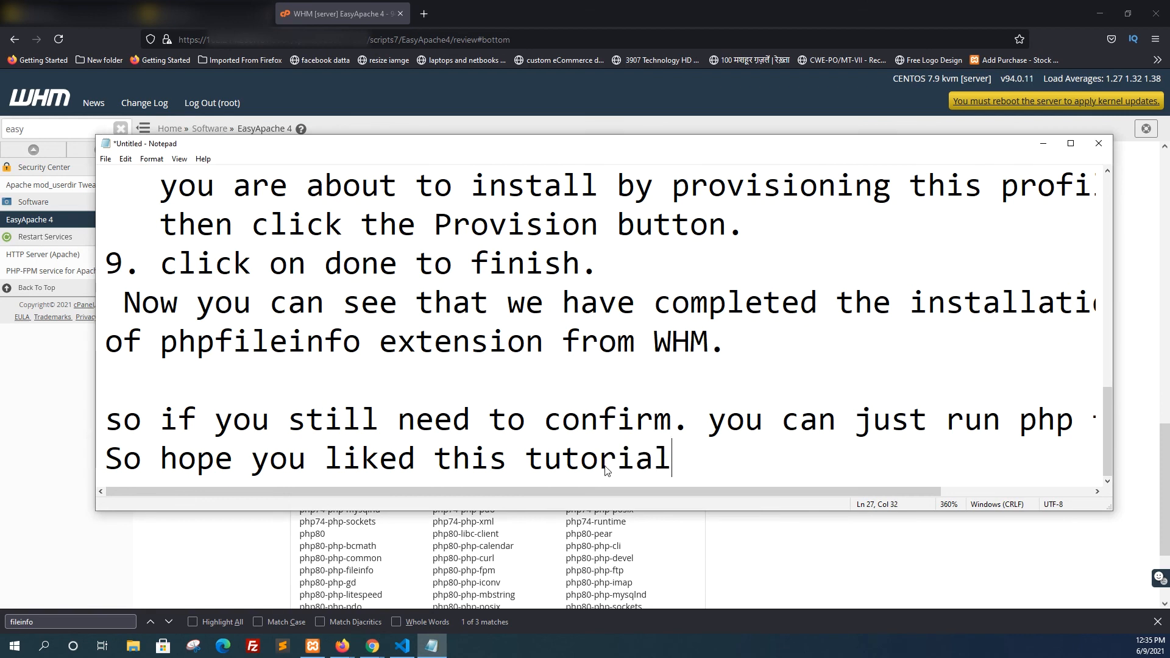
pyautogui.write('.')
# Add a new line below the tutorial remark reading "Please like if it helps you."
pyautogui.press('Return')
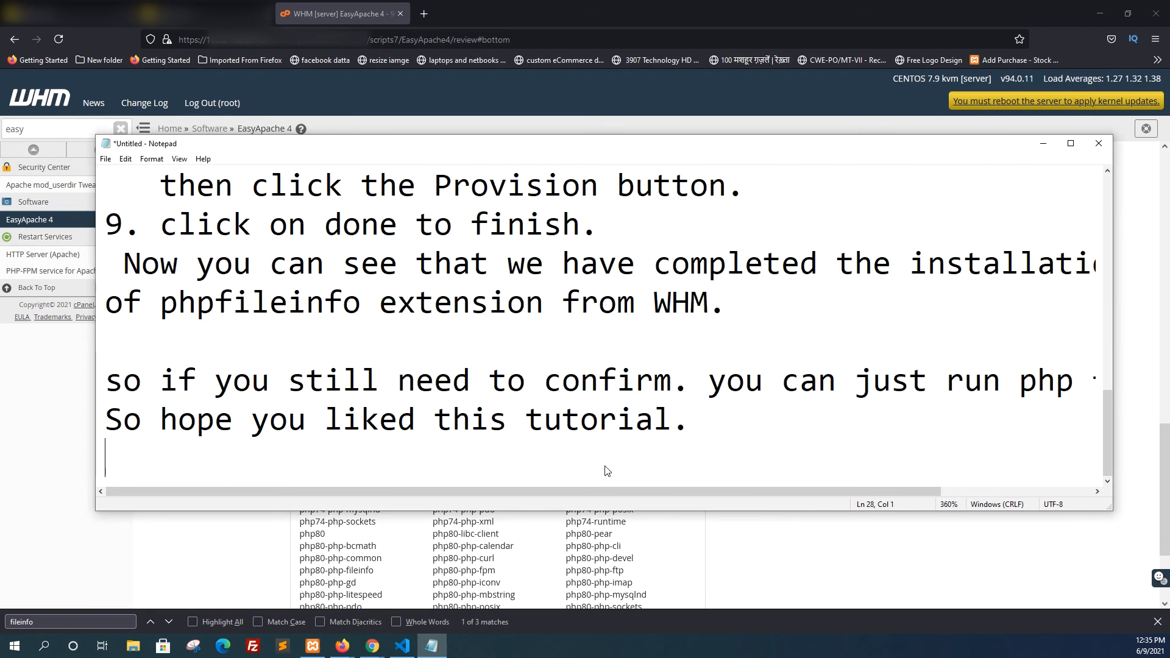
pyautogui.write('Please ')
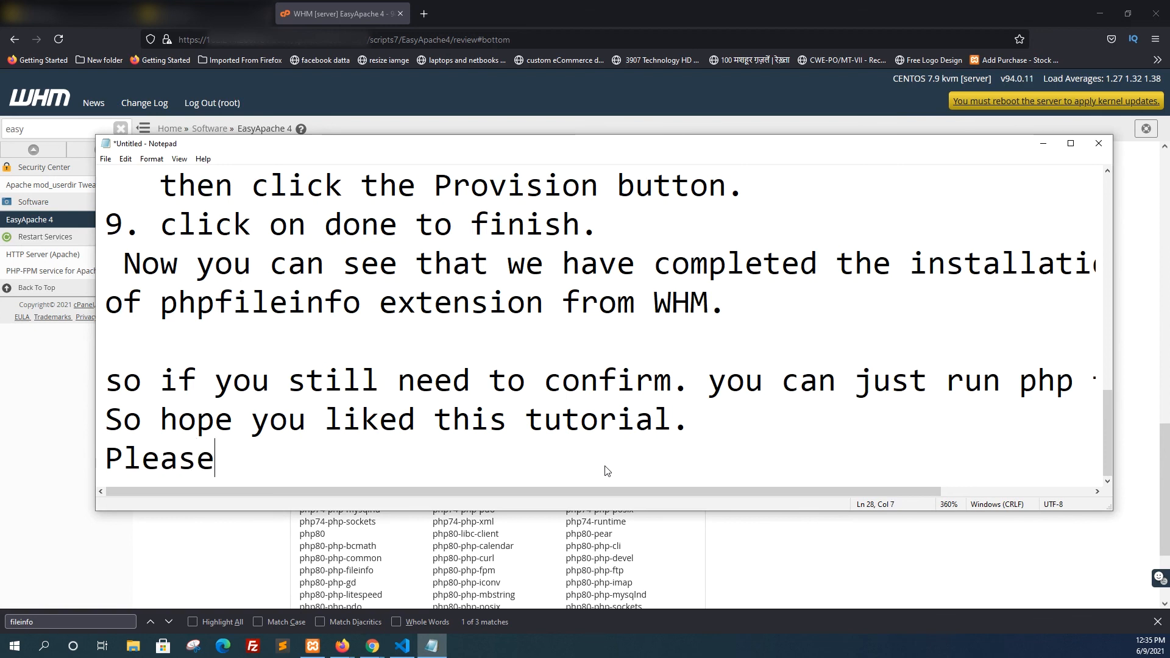
pyautogui.write('li')
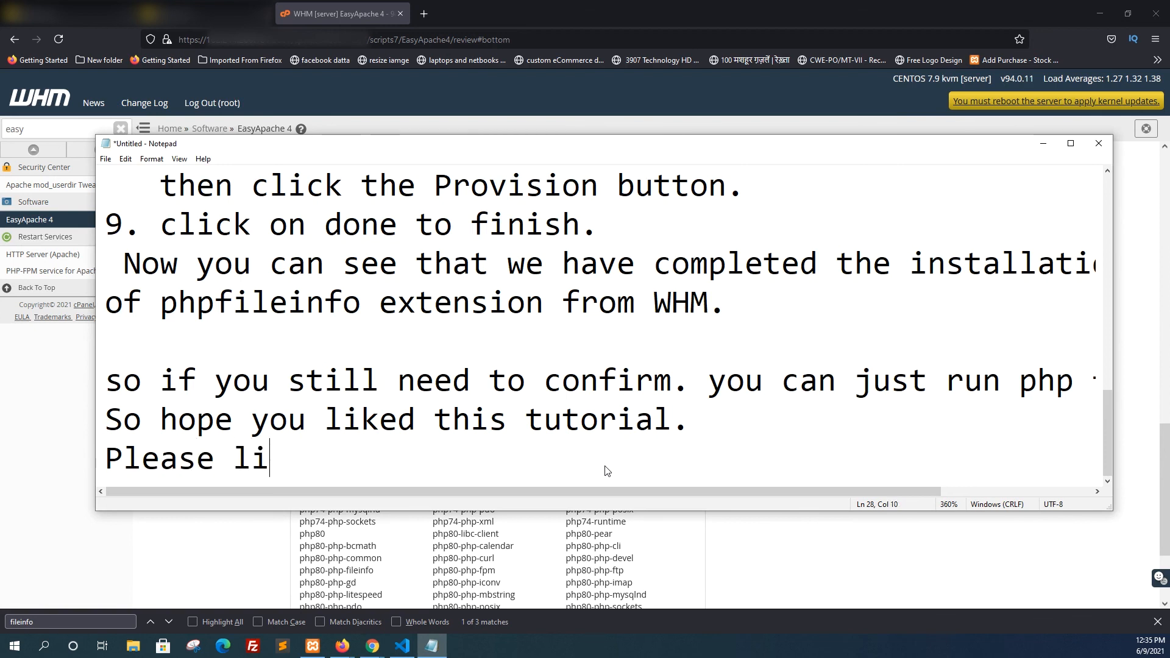
pyautogui.write('ke if i')
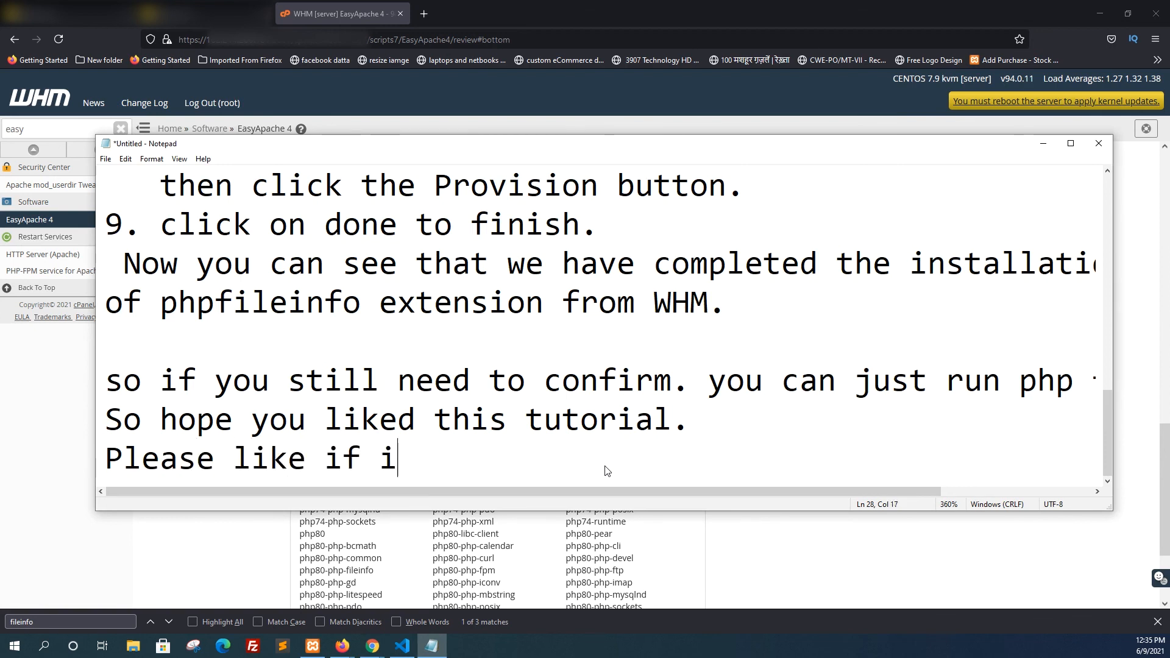
pyautogui.write('t h')
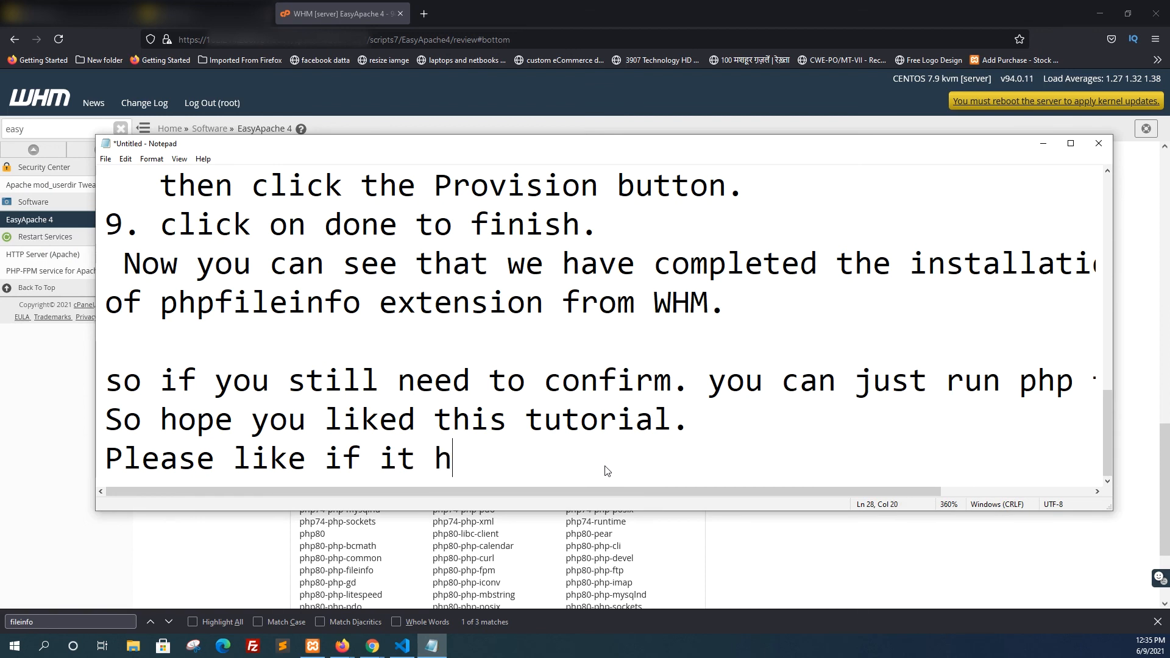
pyautogui.write('elps you.')
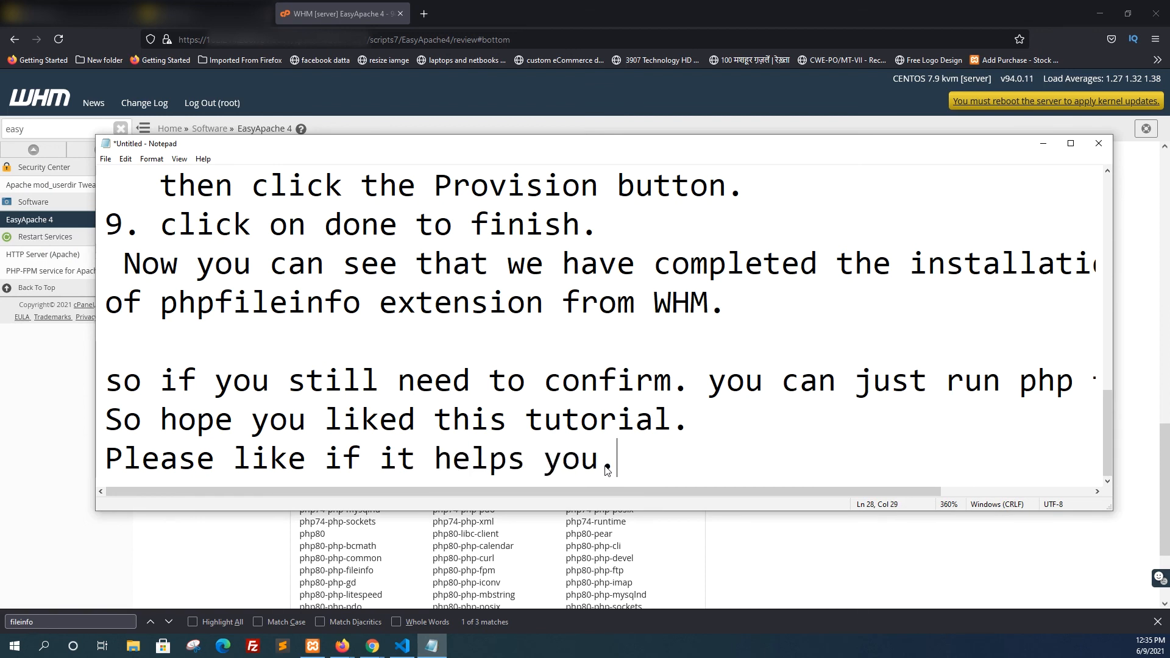
# Add the farewell line "See you in next tutorial." below the request for likes
pyautogui.press('Return')
pyautogui.write('See you')
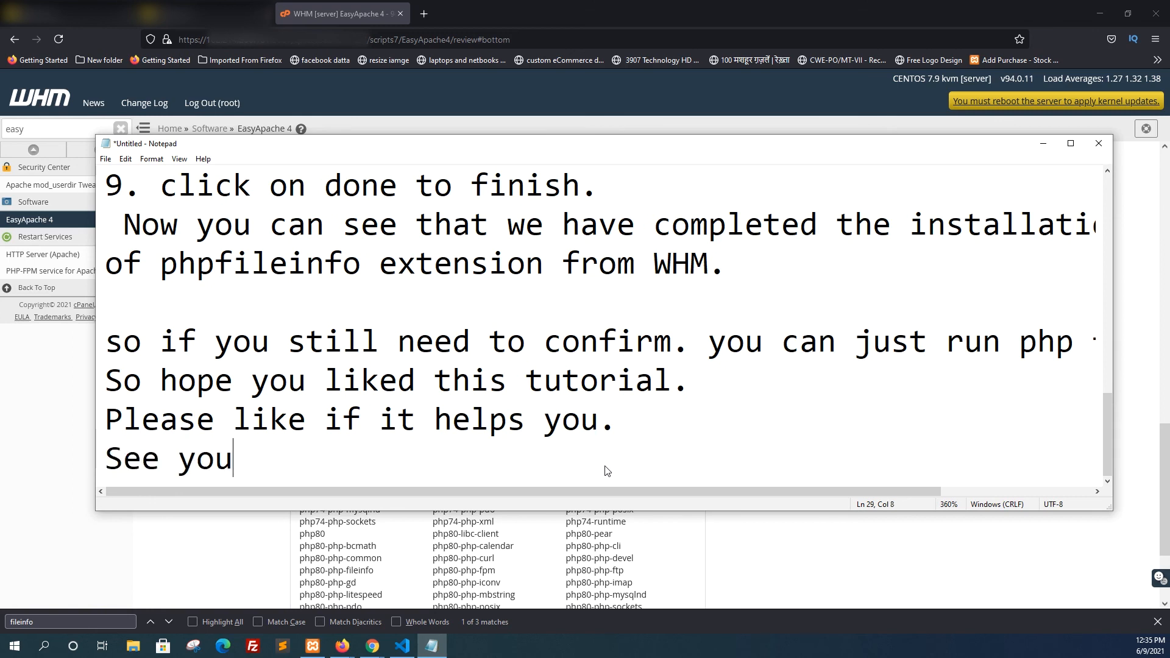
pyautogui.write(' in next ')
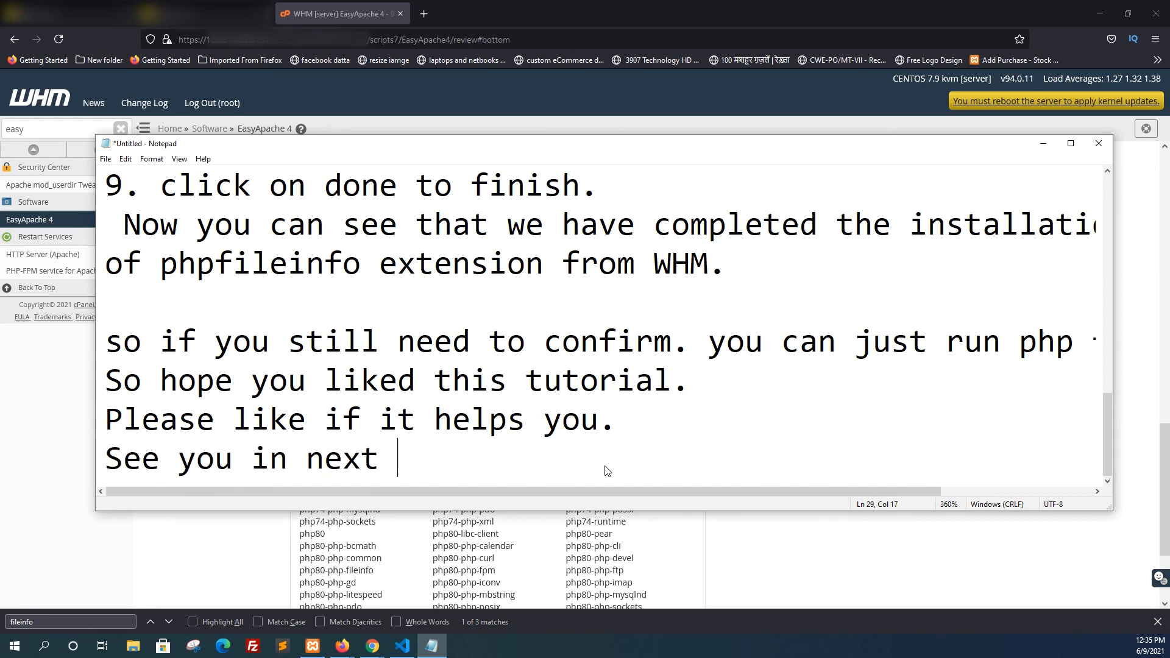
pyautogui.write('tutorial.')
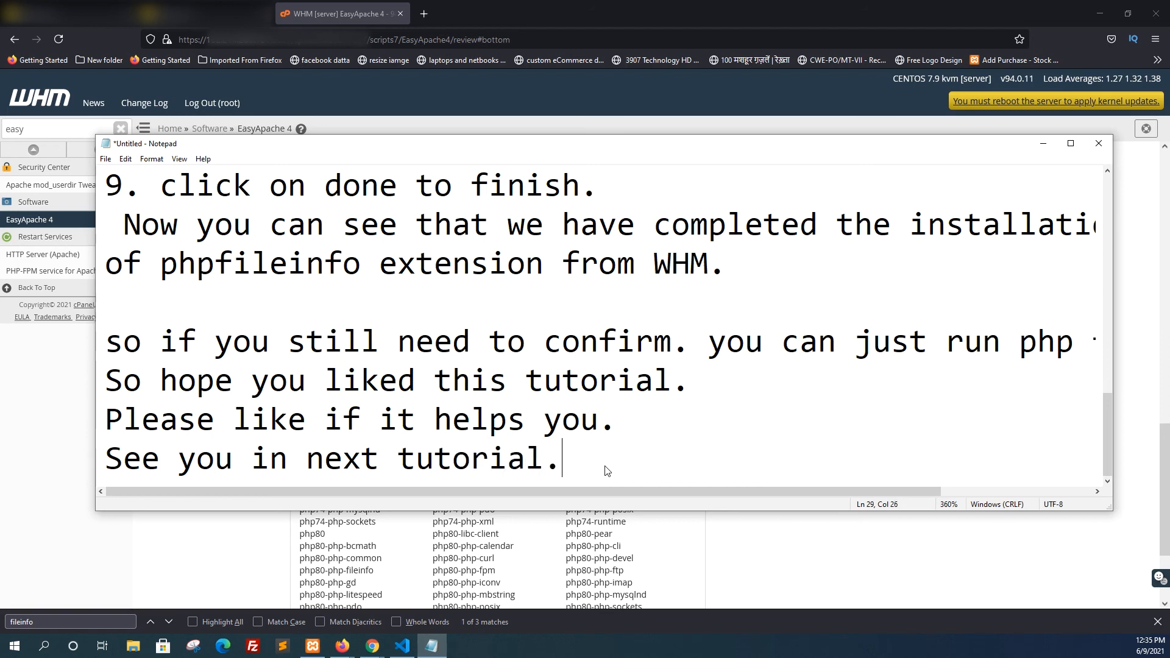
# Add the sign-off line "Till than happy coding :p" and end it with a line break
pyautogui.press('Return')
pyautogui.write('Till than')
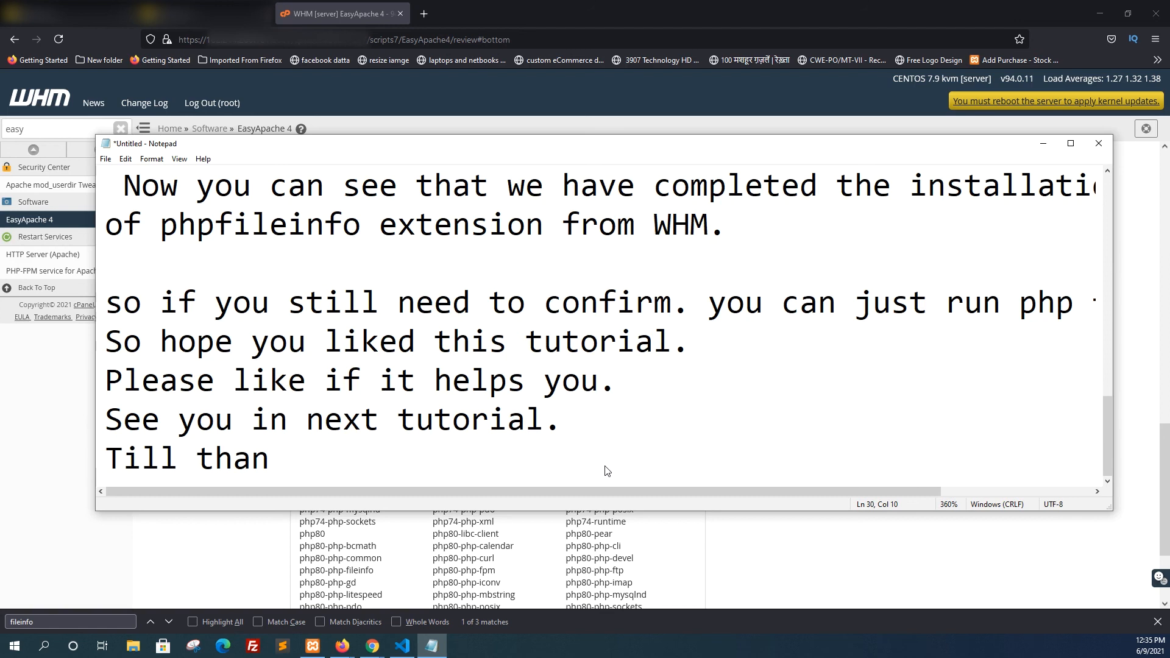
pyautogui.write(' happy coding')
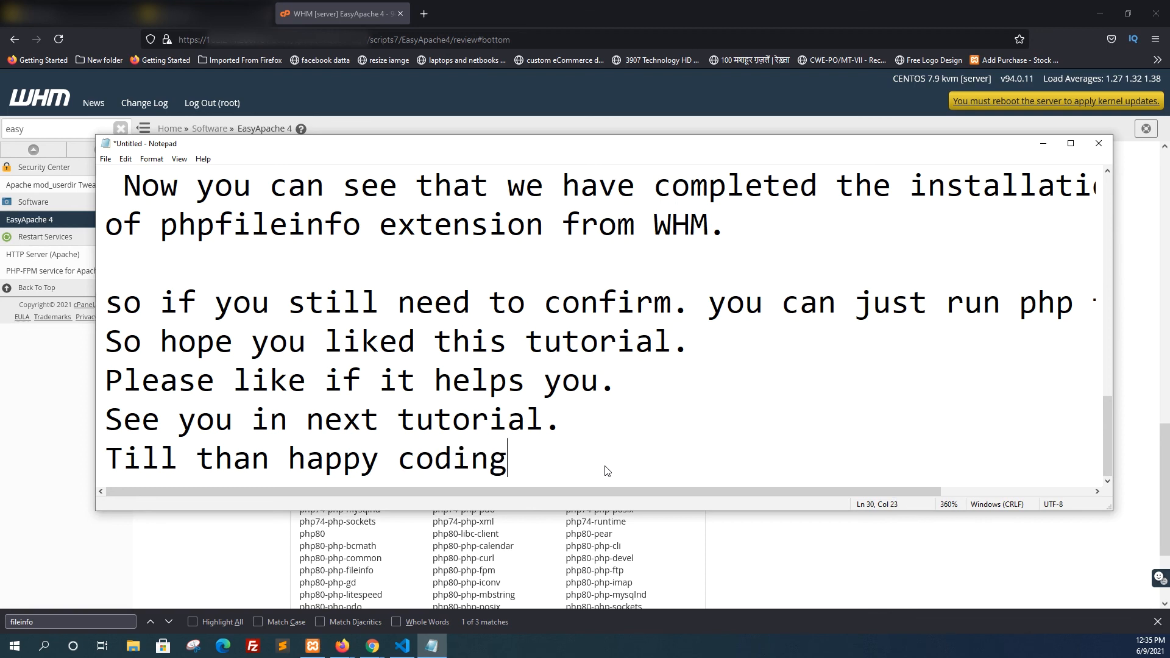
pyautogui.write(':P')
pyautogui.press('BackSpace')
pyautogui.write('p')
pyautogui.press('Left')
pyautogui.press('Right')
pyautogui.press('Right')
pyautogui.press('Return')
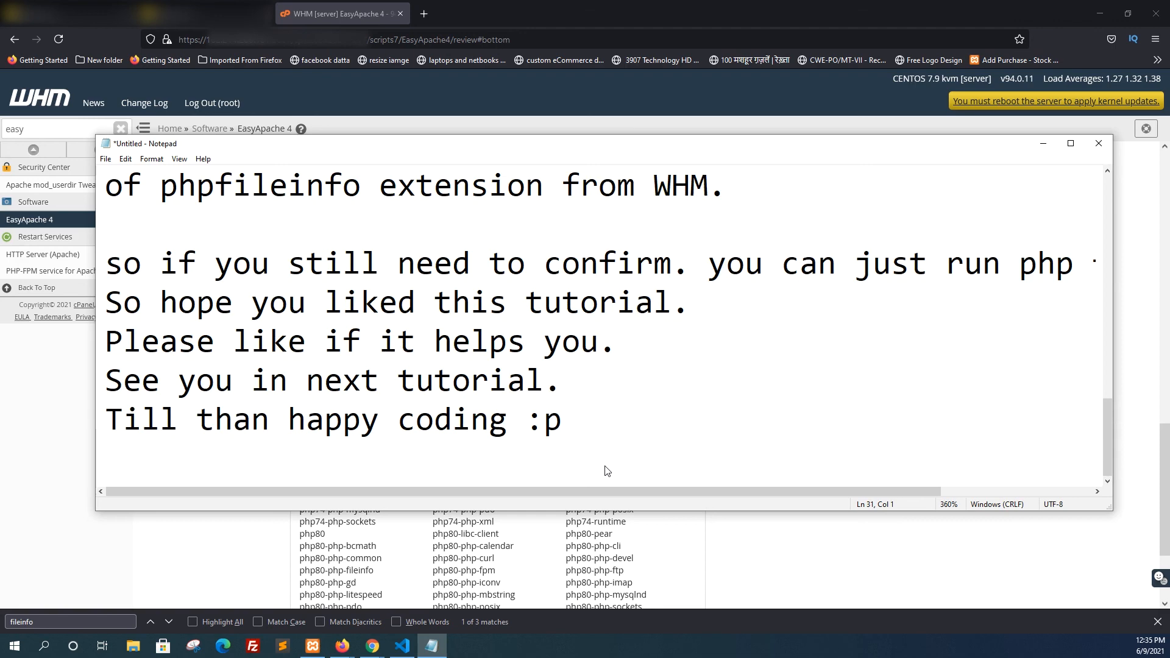